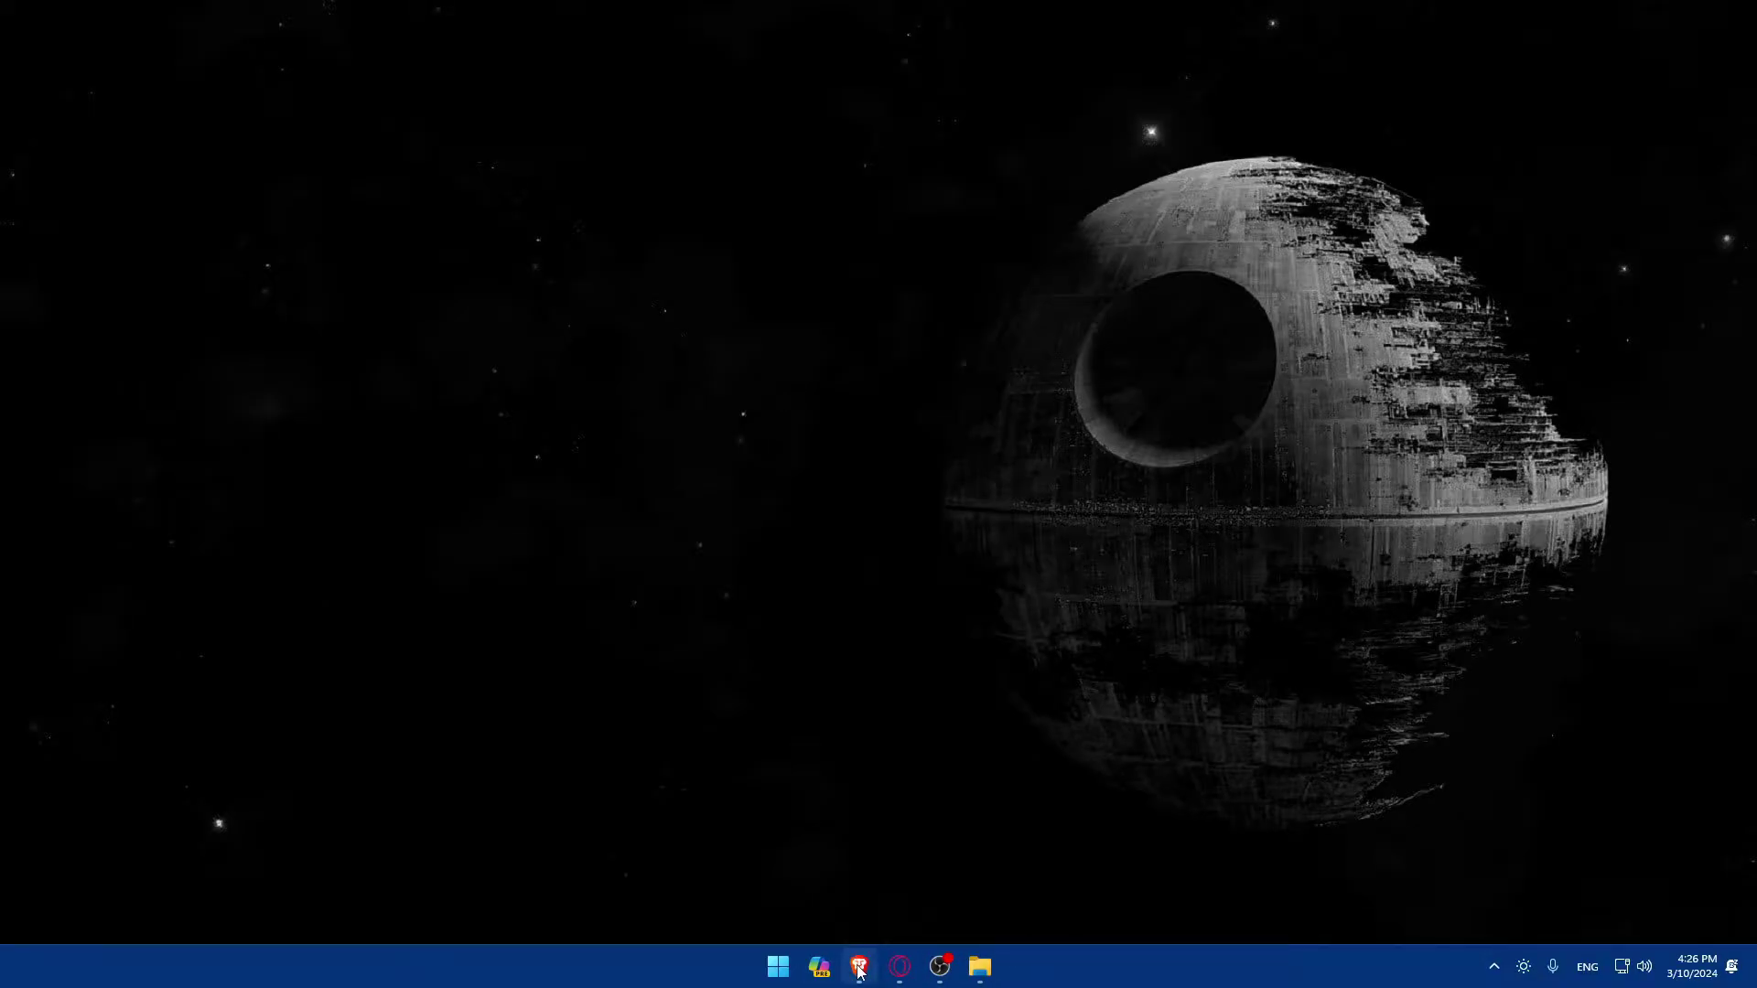
Move Brave to the end of the taskbar and bring a Brave window to the front
drag(860, 971, 1034, 962)
click(983, 966)
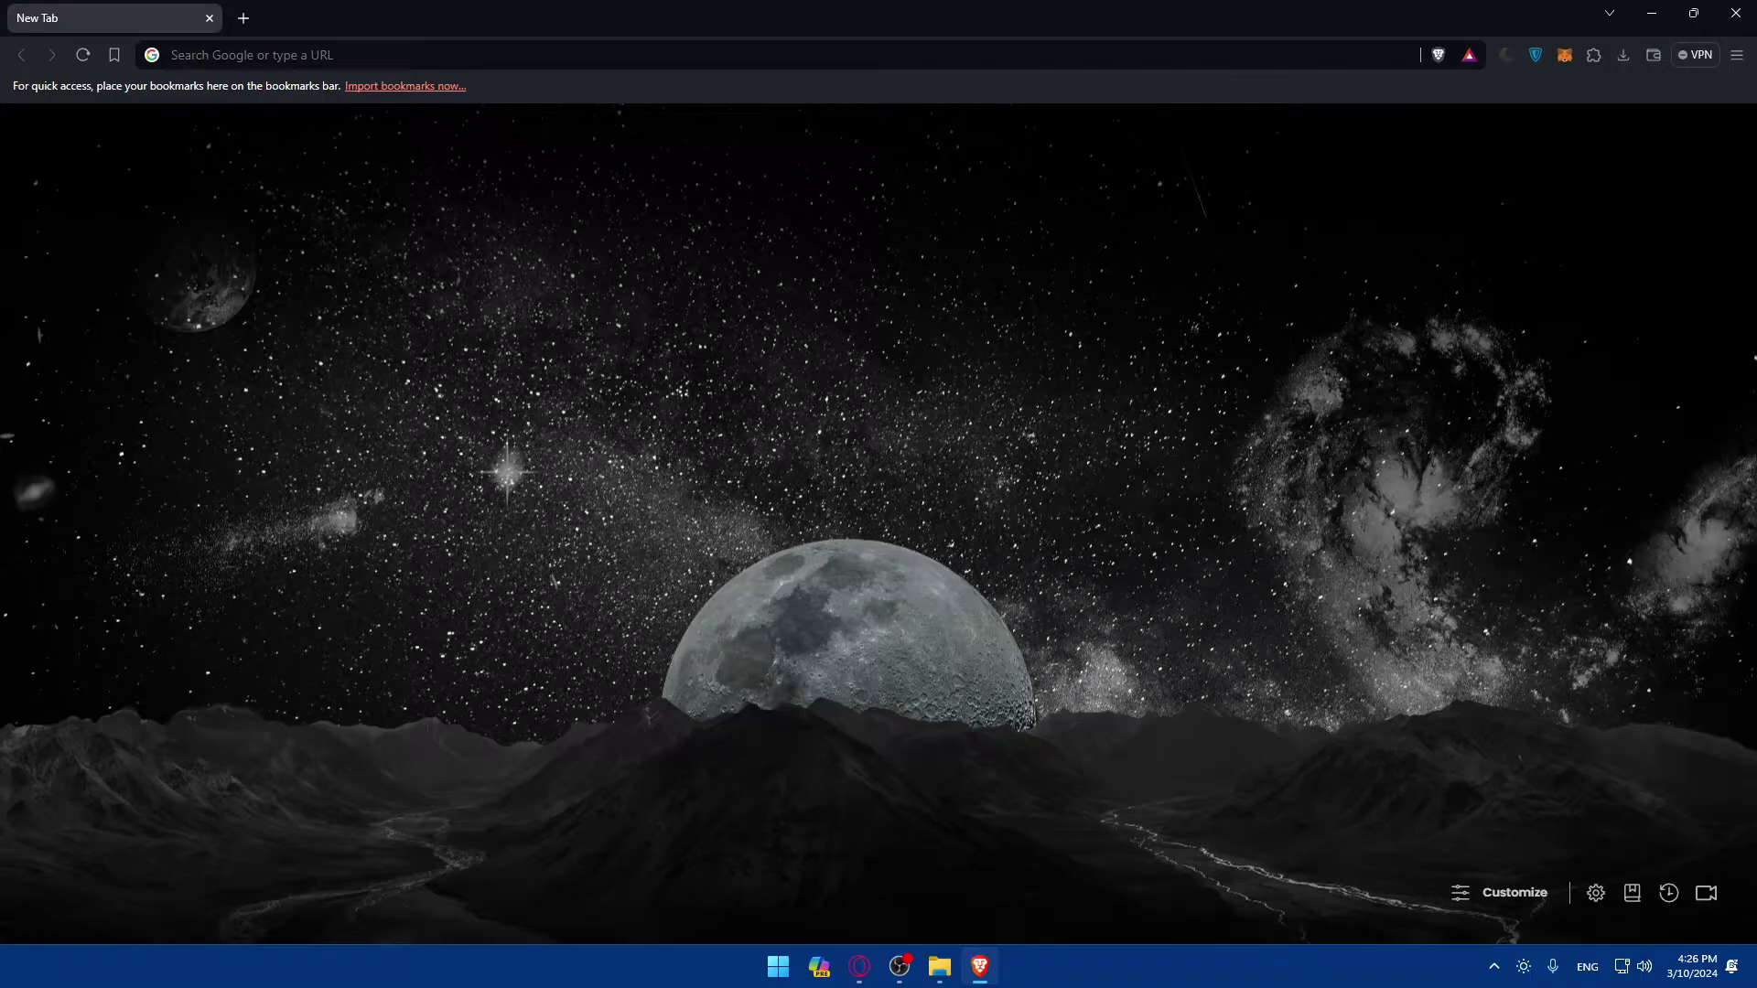
click(900, 965)
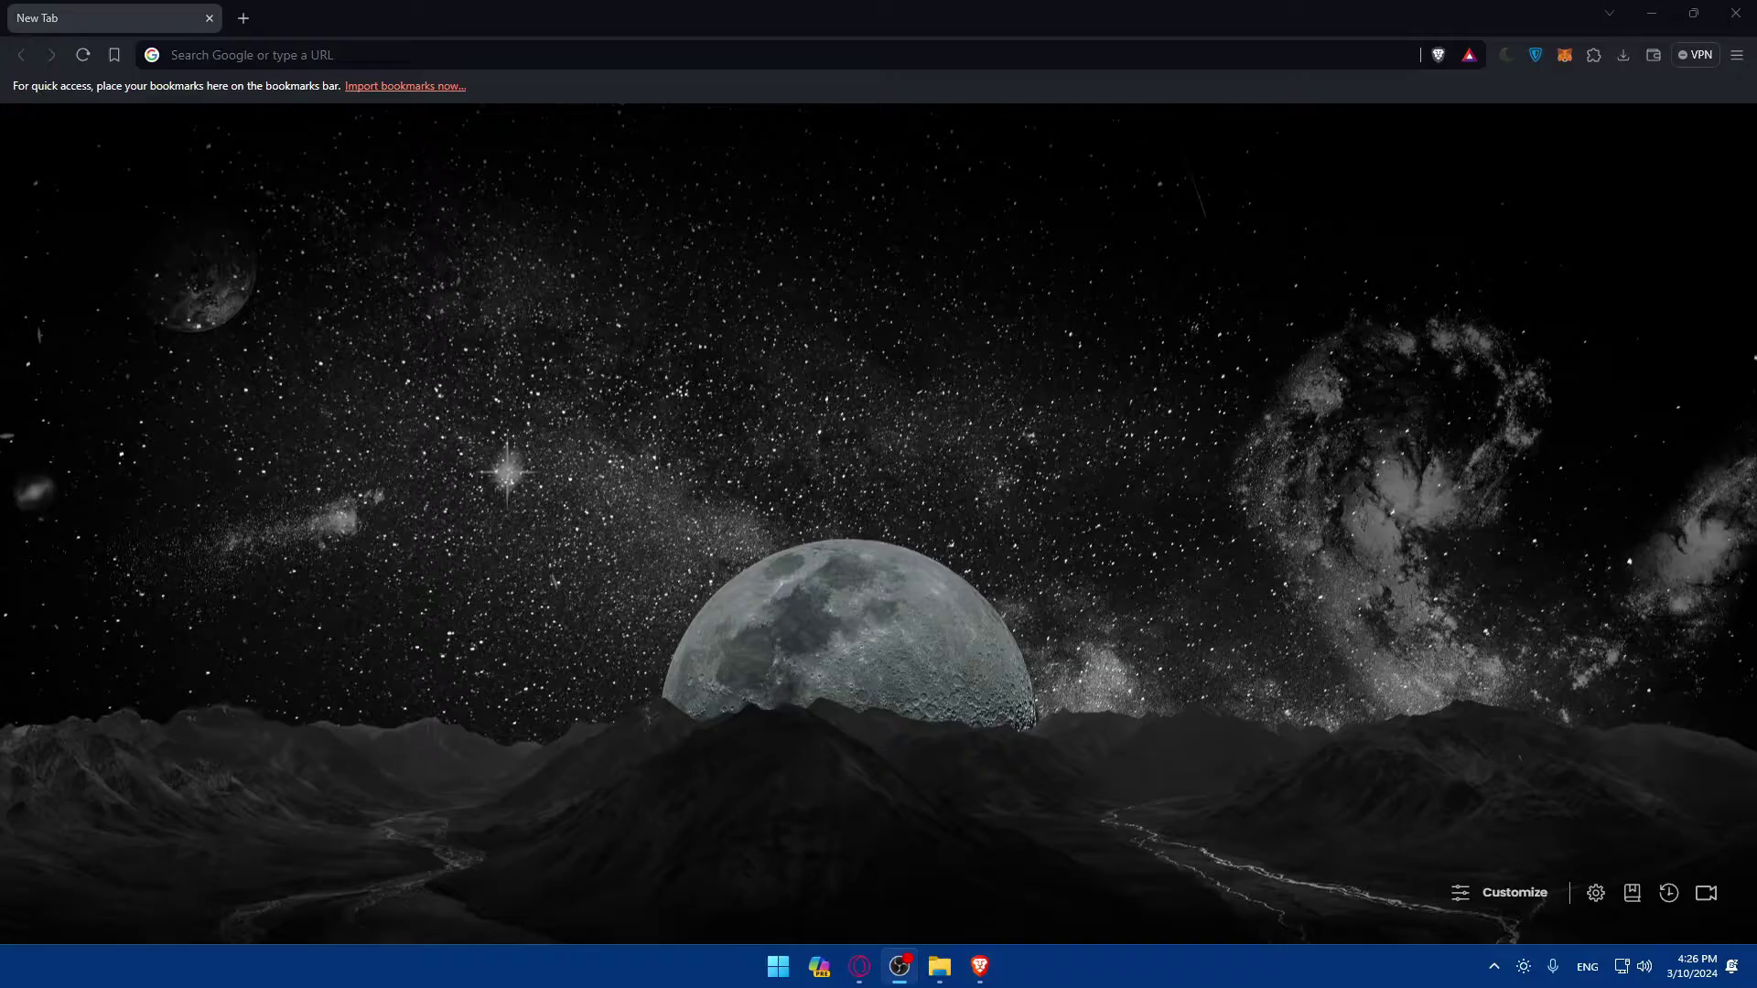
click(940, 966)
click(897, 573)
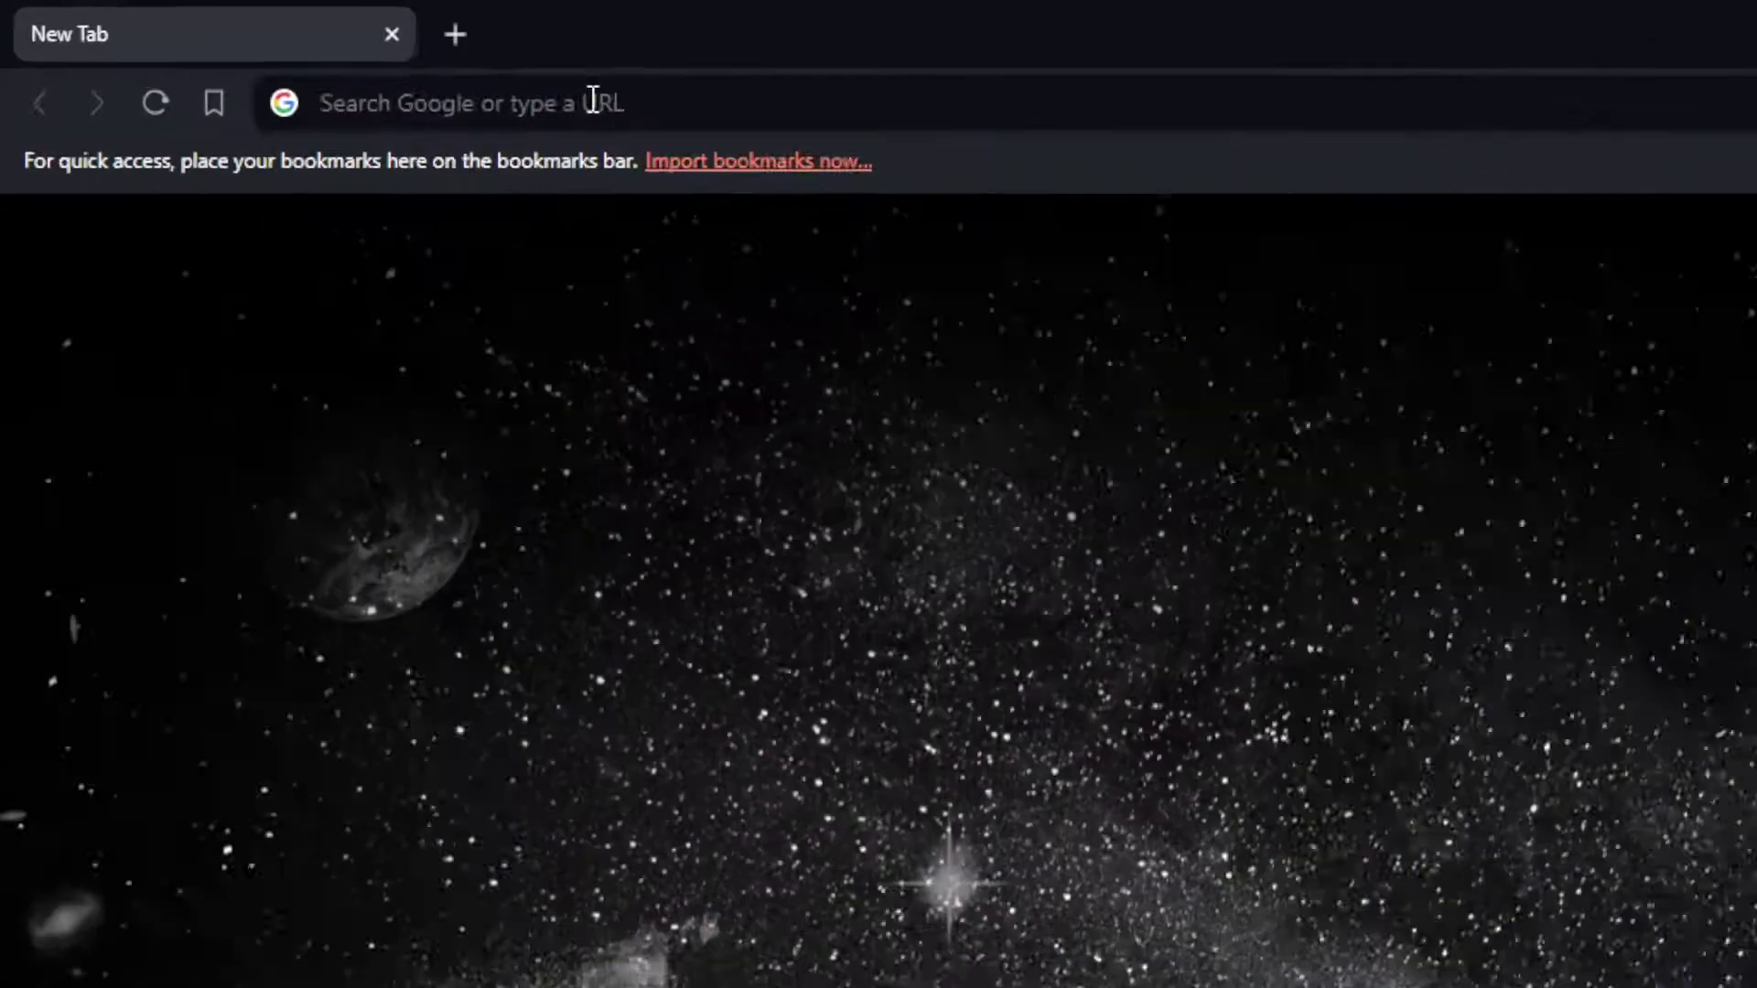
Search Google for 'ubisoft connect' from the address bar
click(317, 54)
text(un)
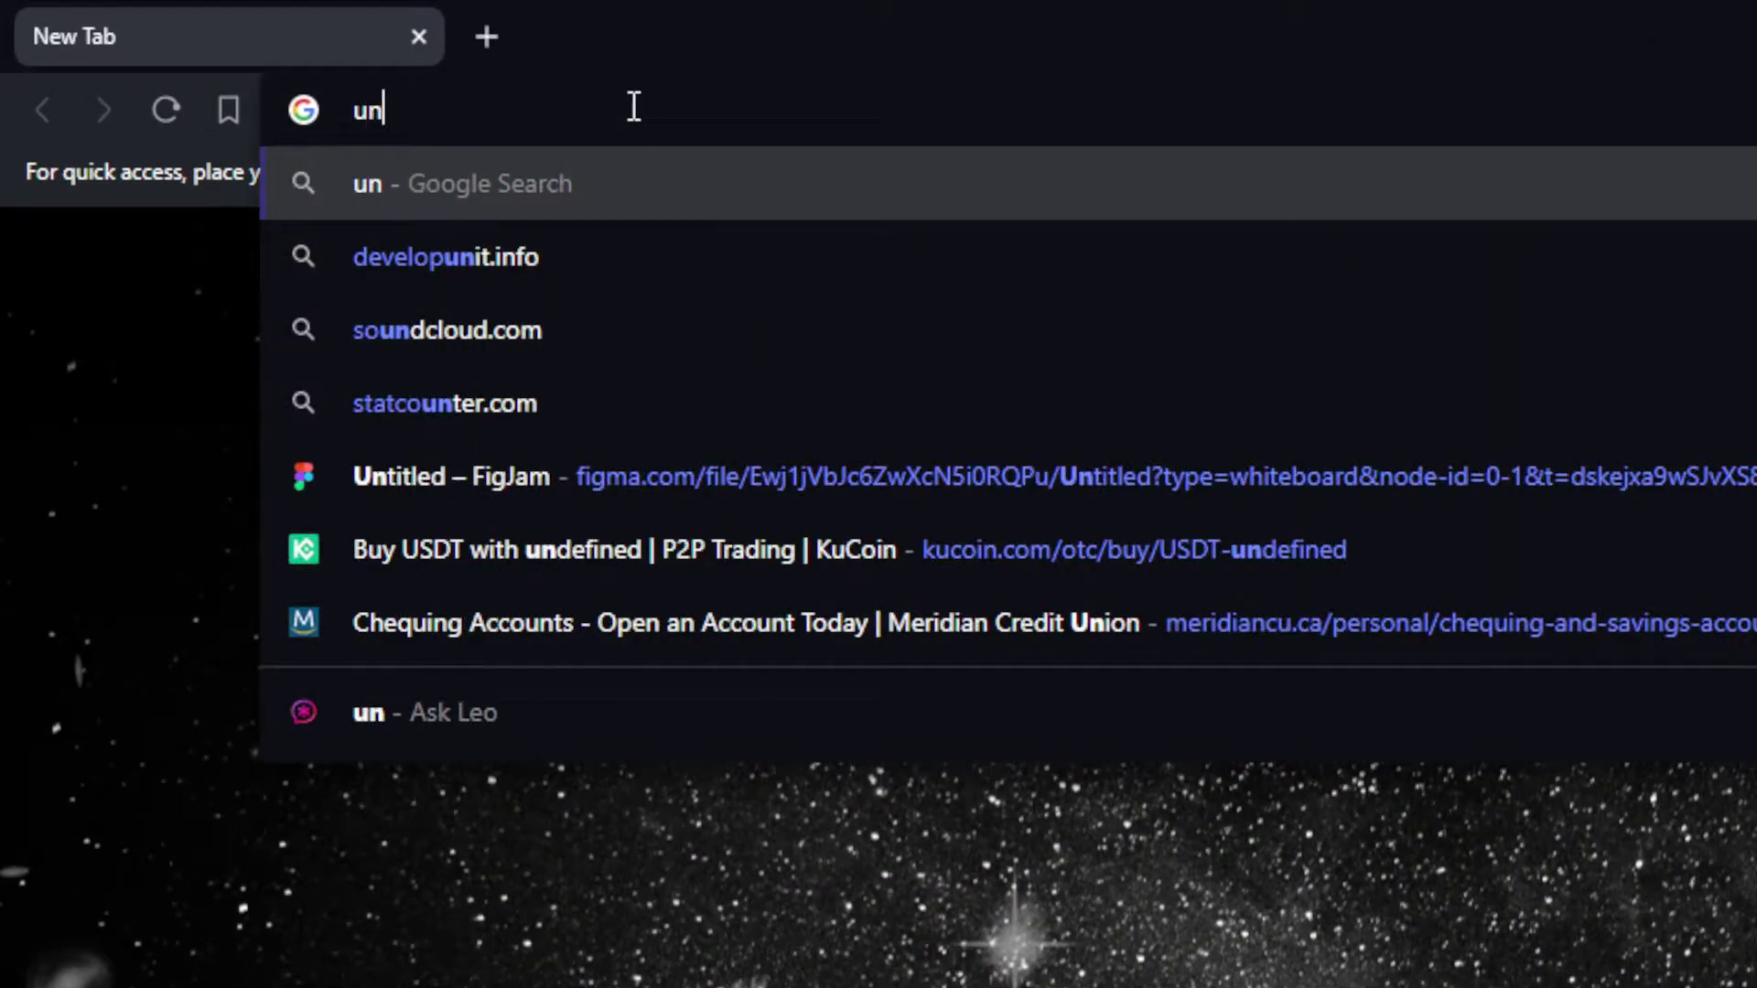
key(BackSpace)
text(bis)
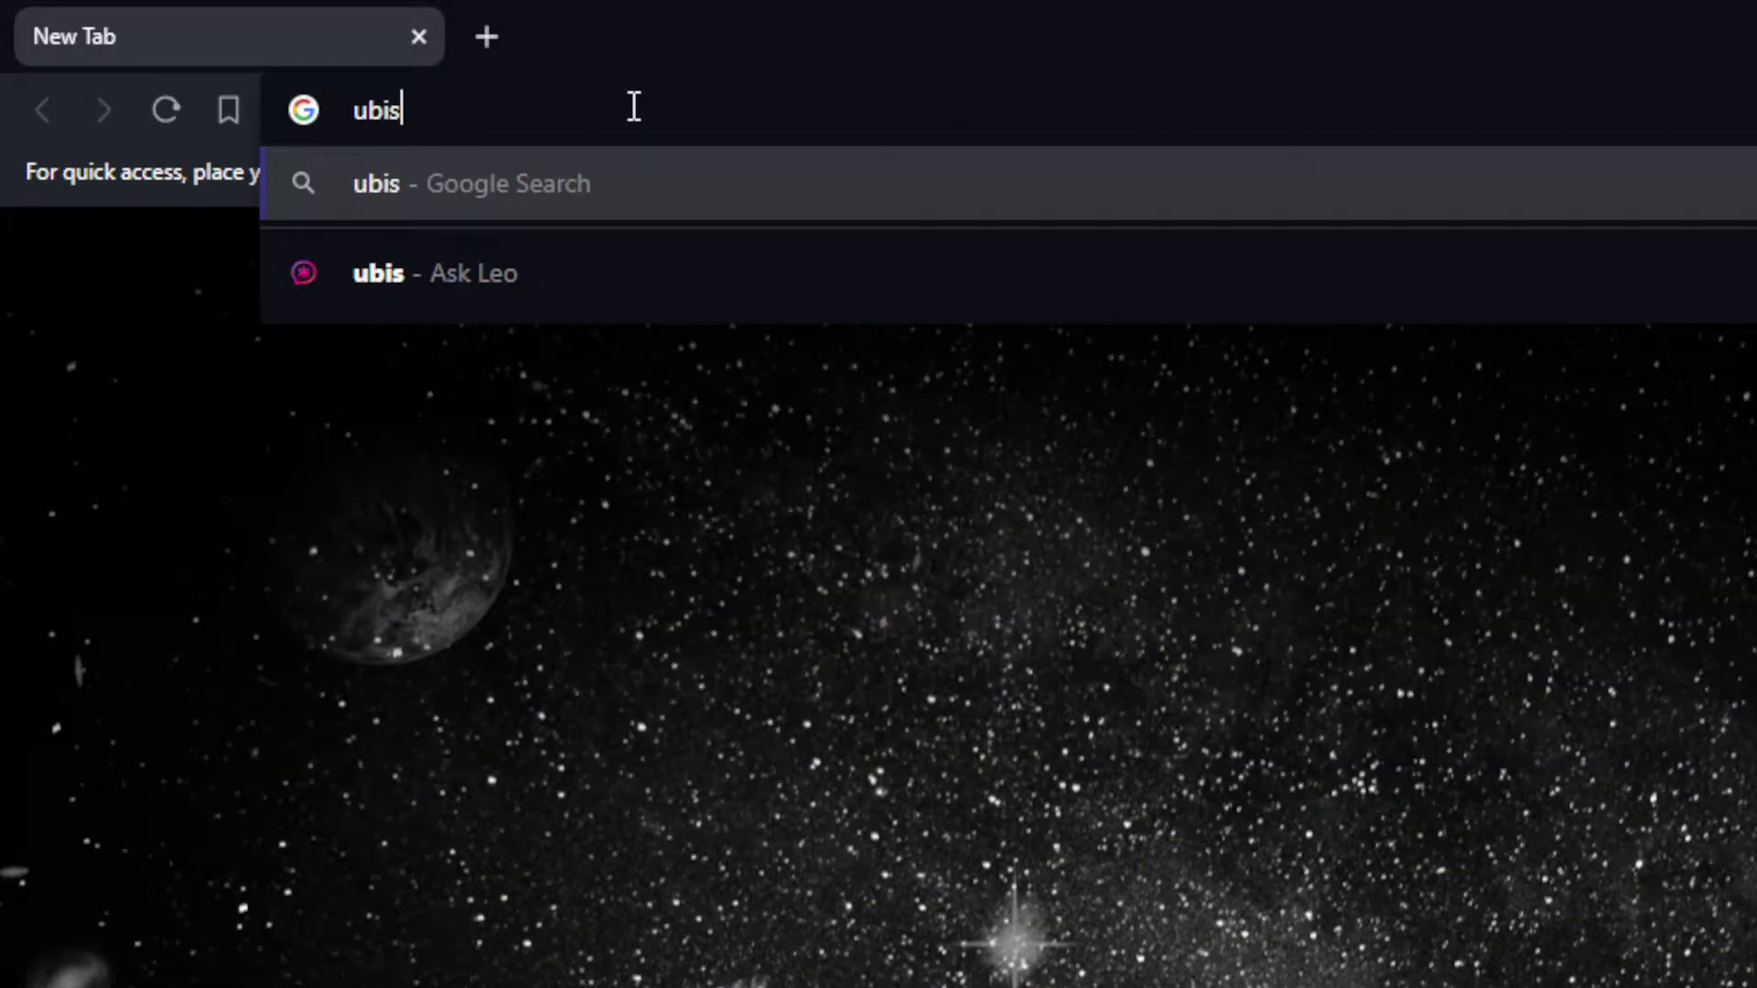
text(oft connect)
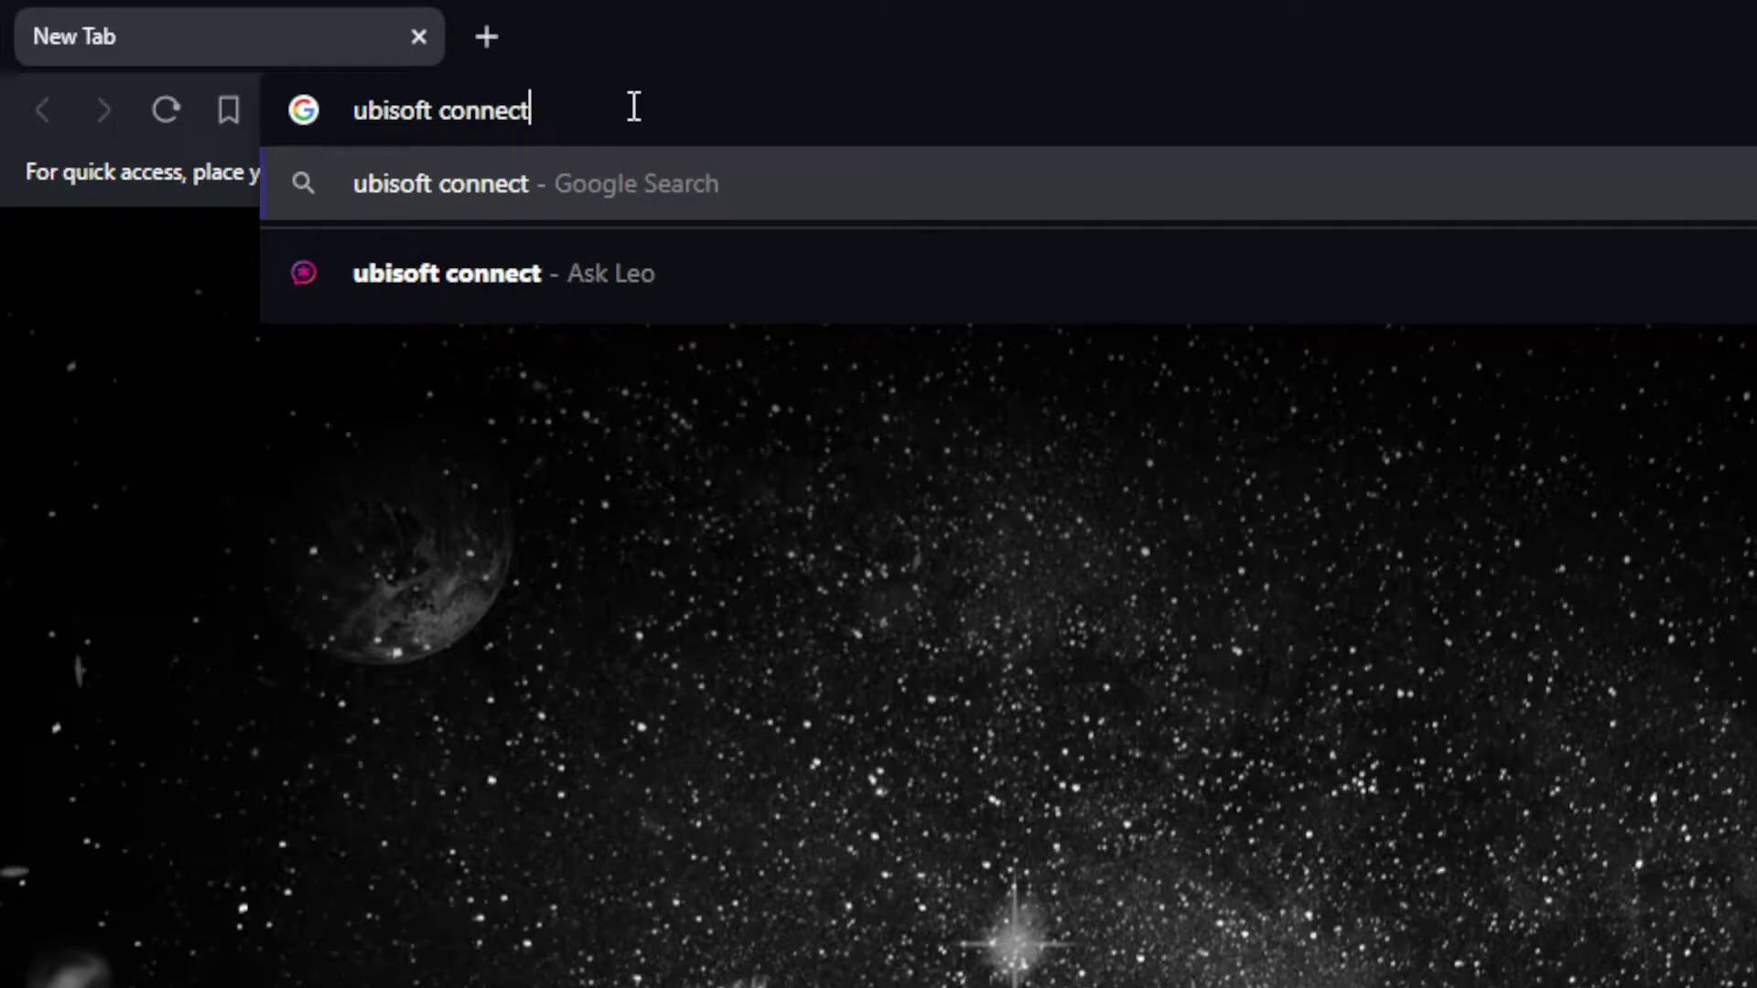
key(Return)
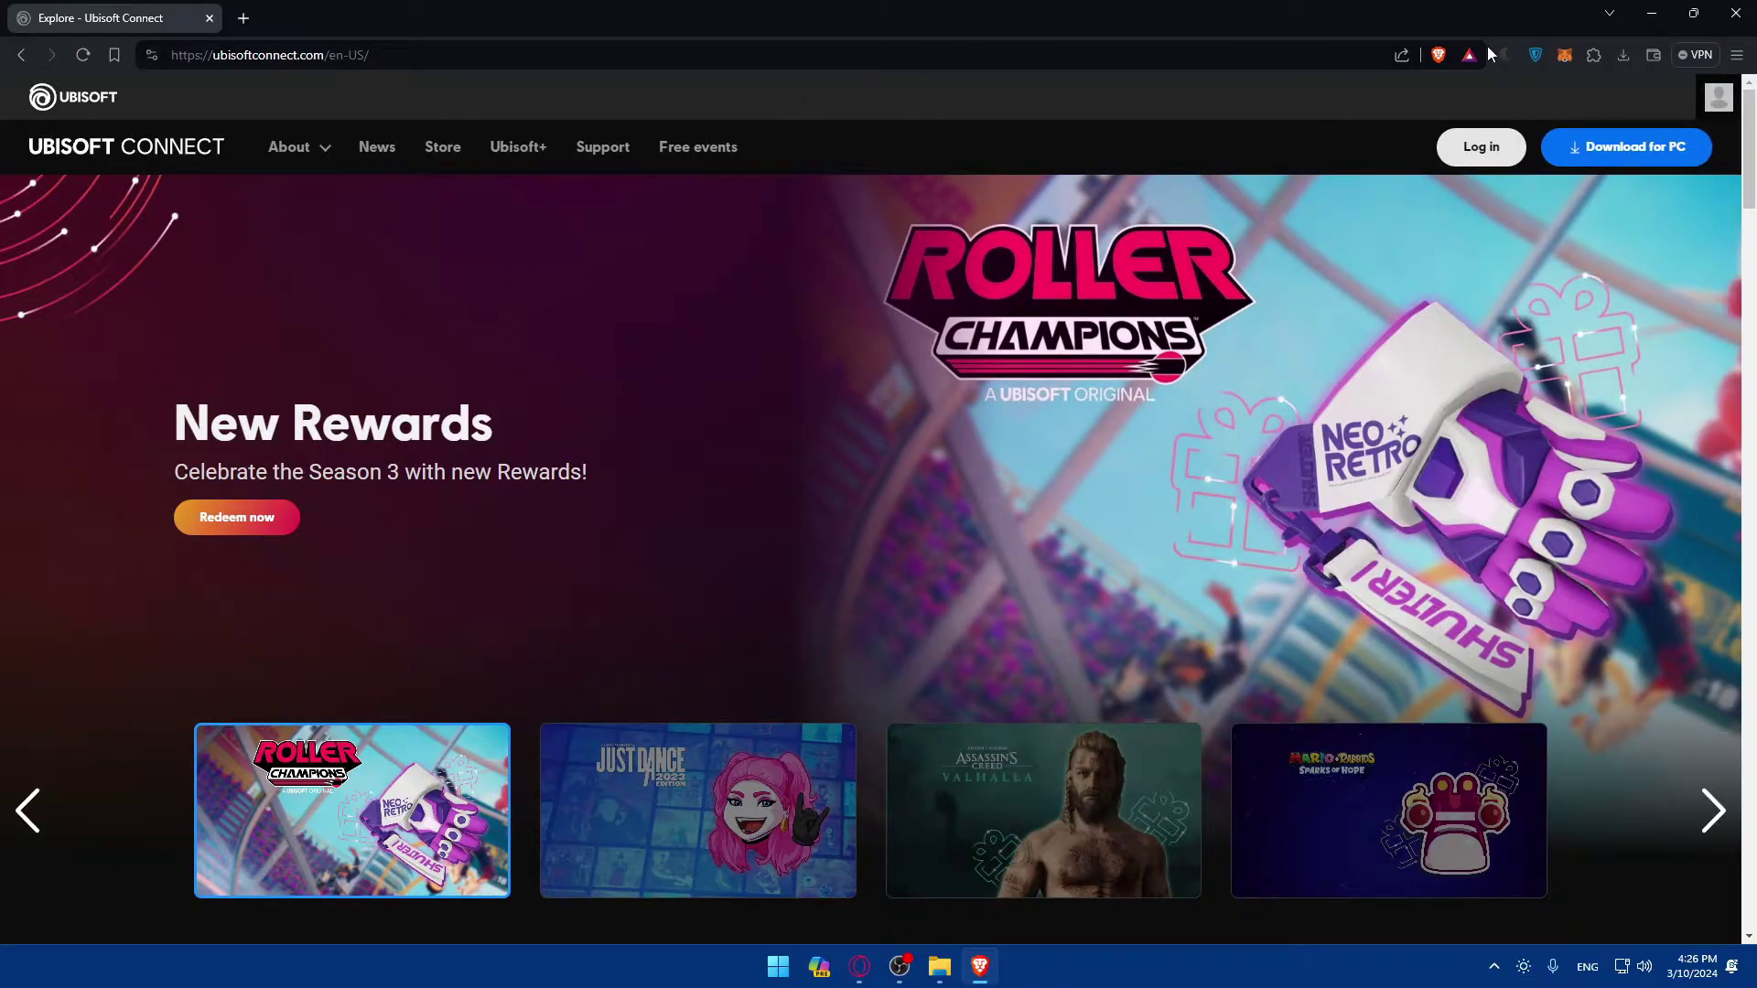
Open the Ubisoft Connect login form with the Log in button at the top right
click(1477, 147)
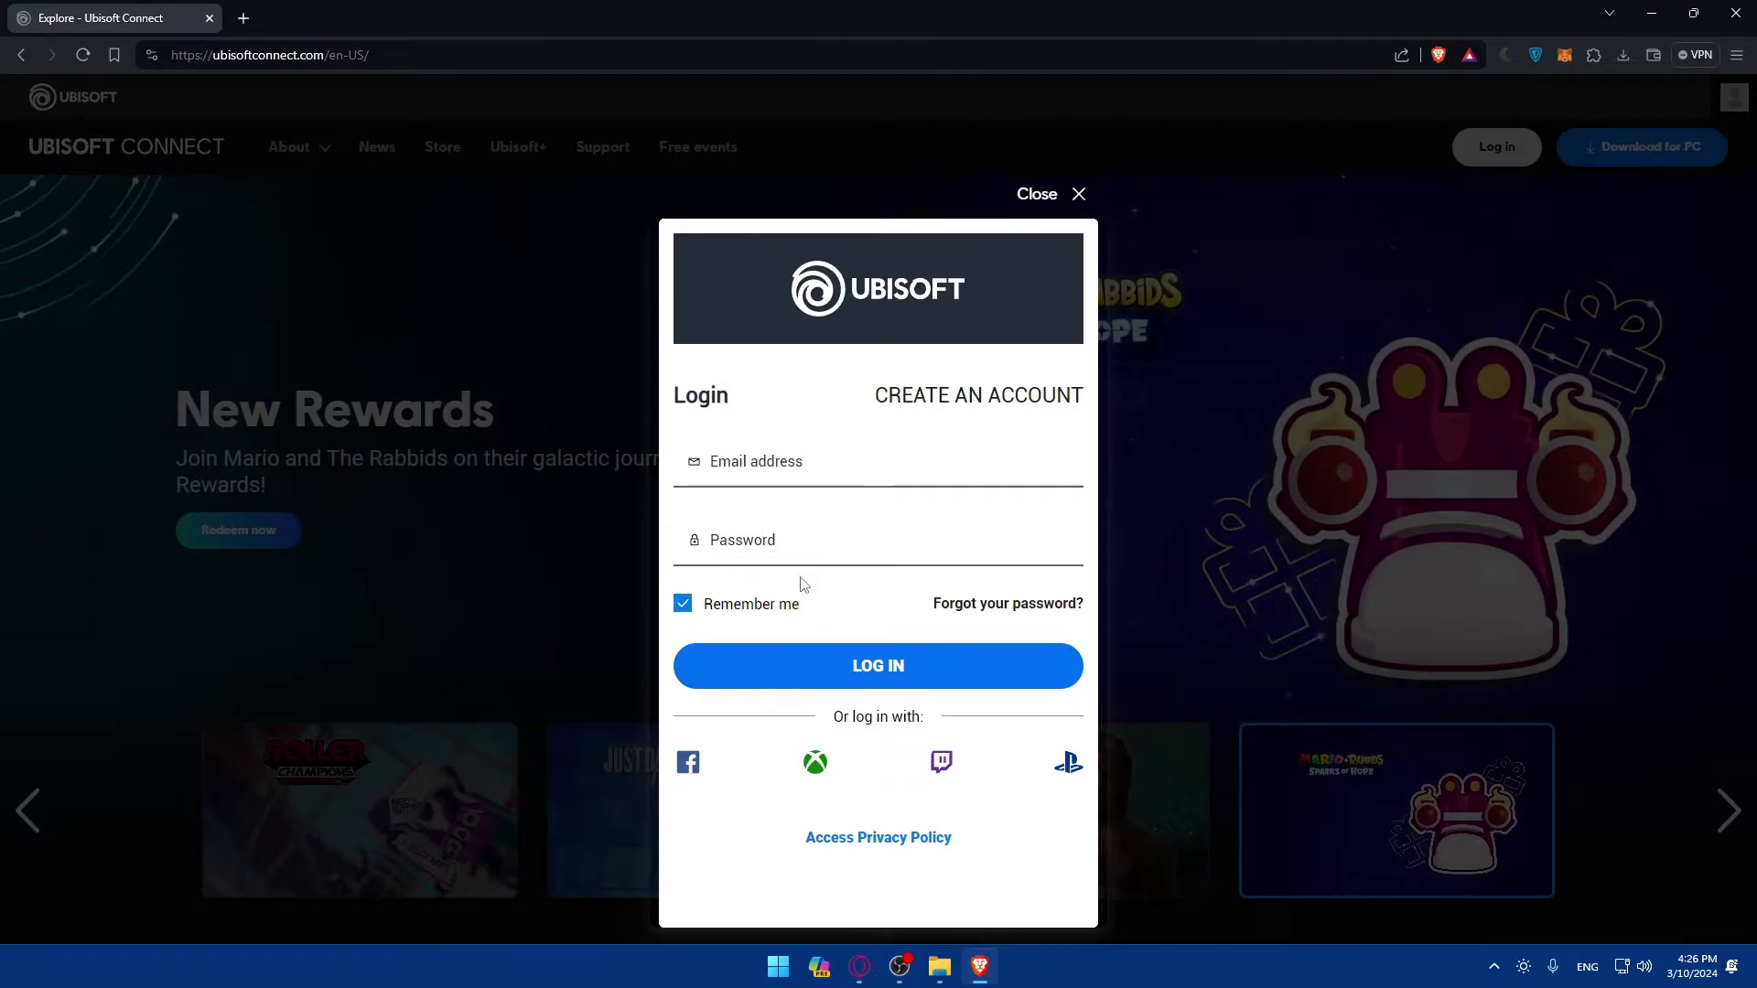
click(965, 405)
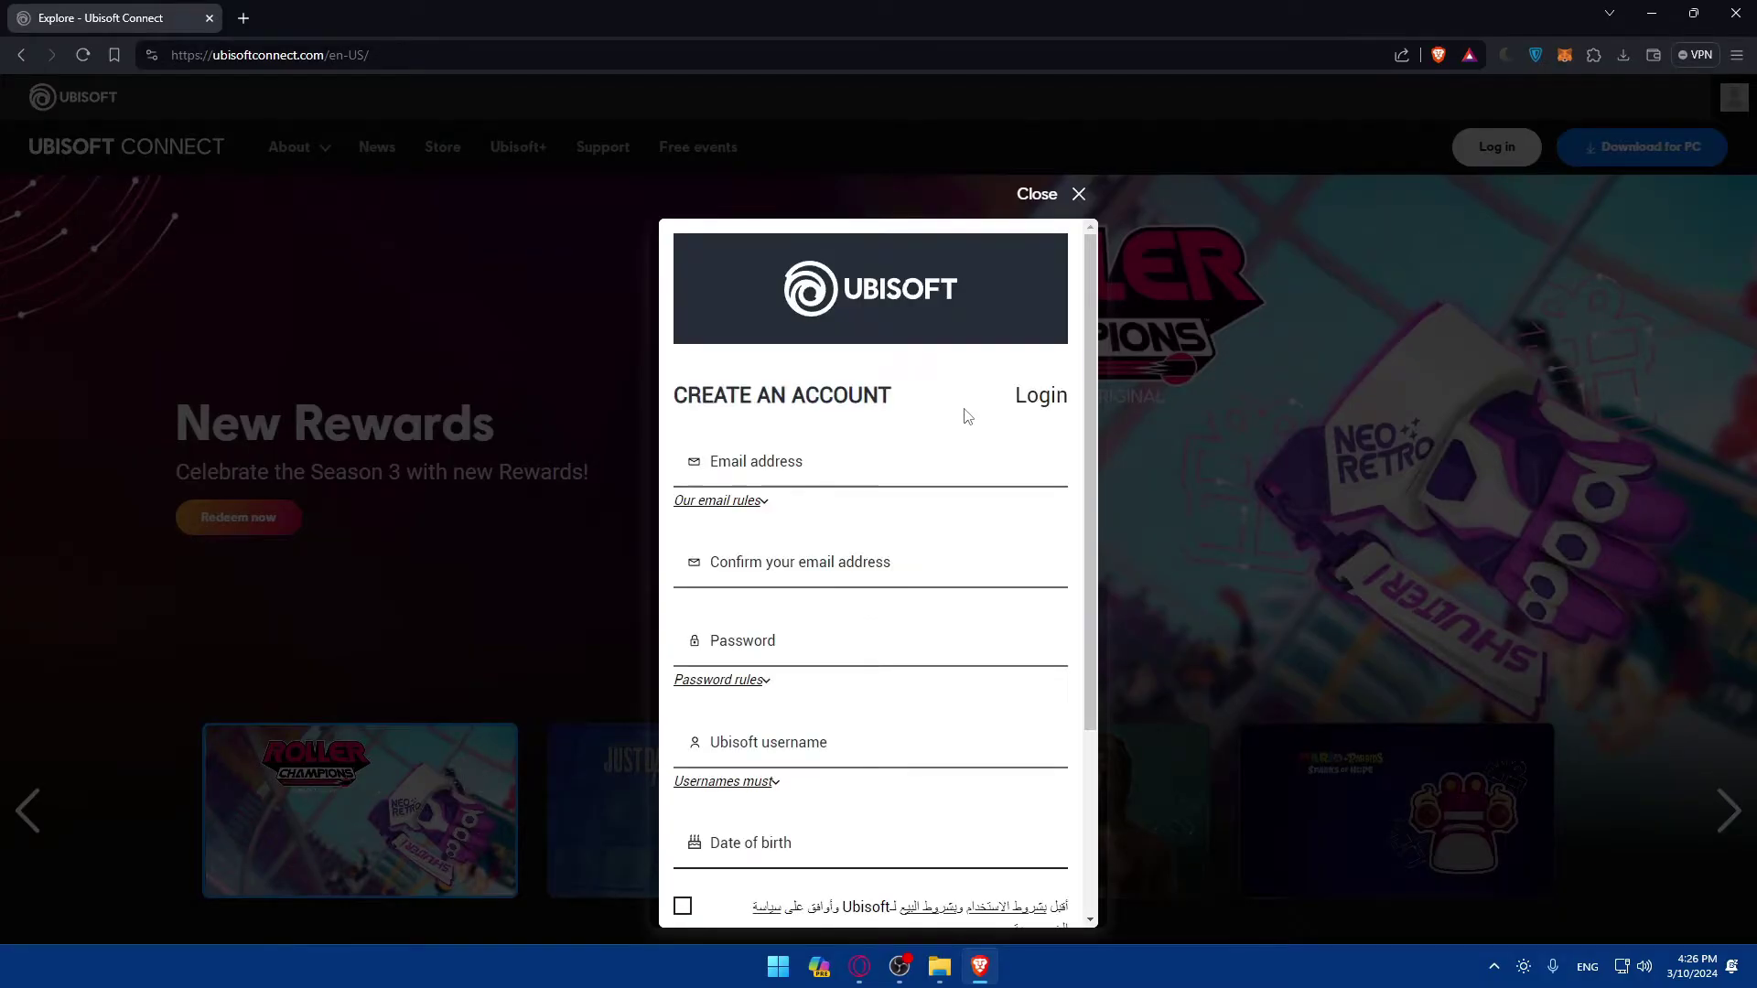
scroll(938, 441, down, 5)
scroll(906, 479, up, 5)
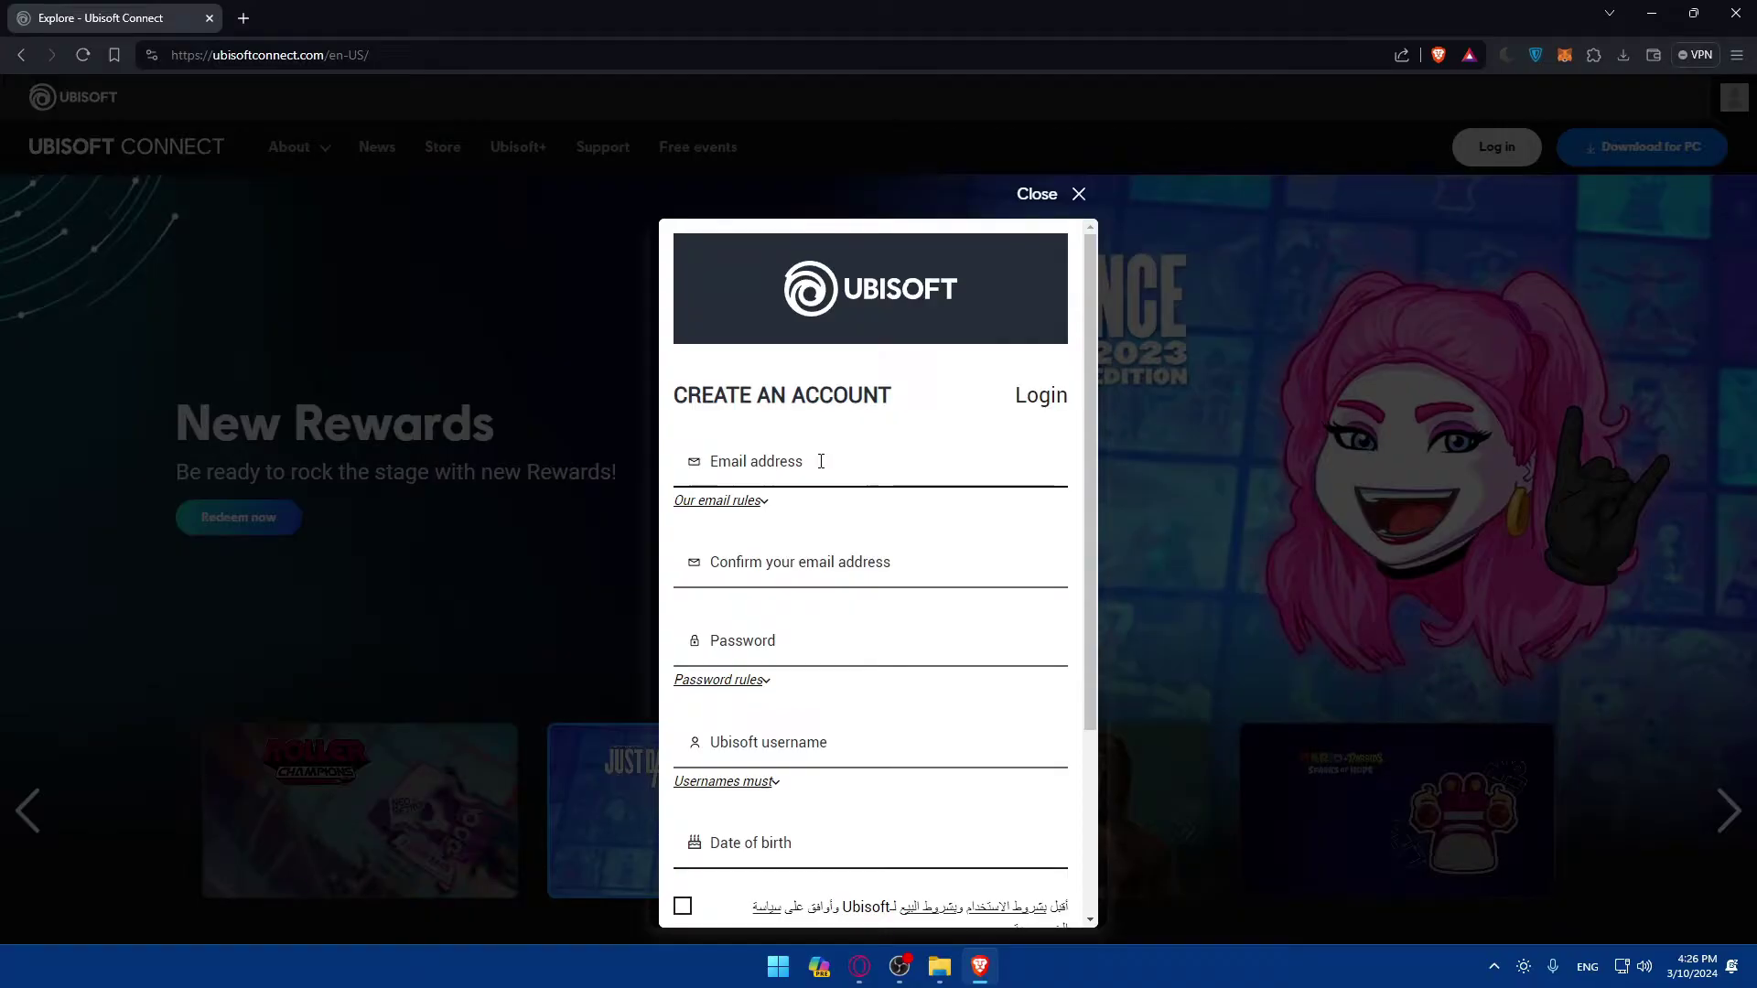
scroll(815, 471, down, 5)
scroll(812, 449, up, 5)
scroll(811, 435, down, 5)
scroll(1001, 295, up, 2)
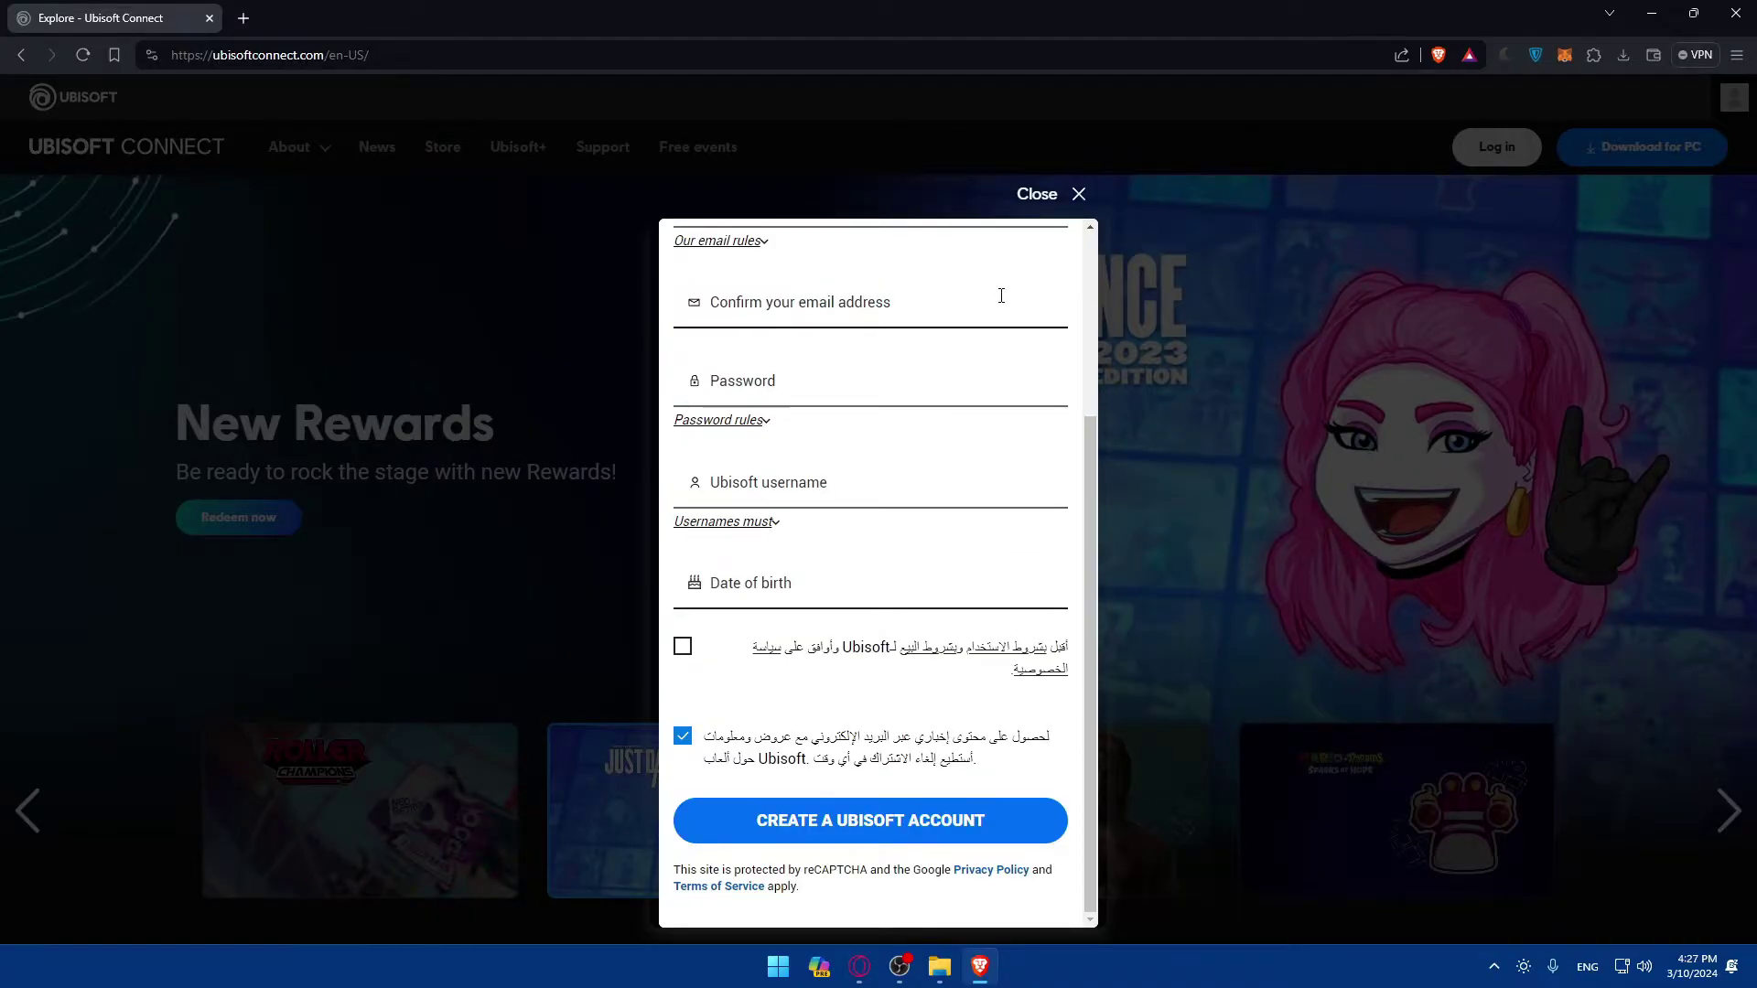
scroll(1001, 295, up, 3)
click(1048, 302)
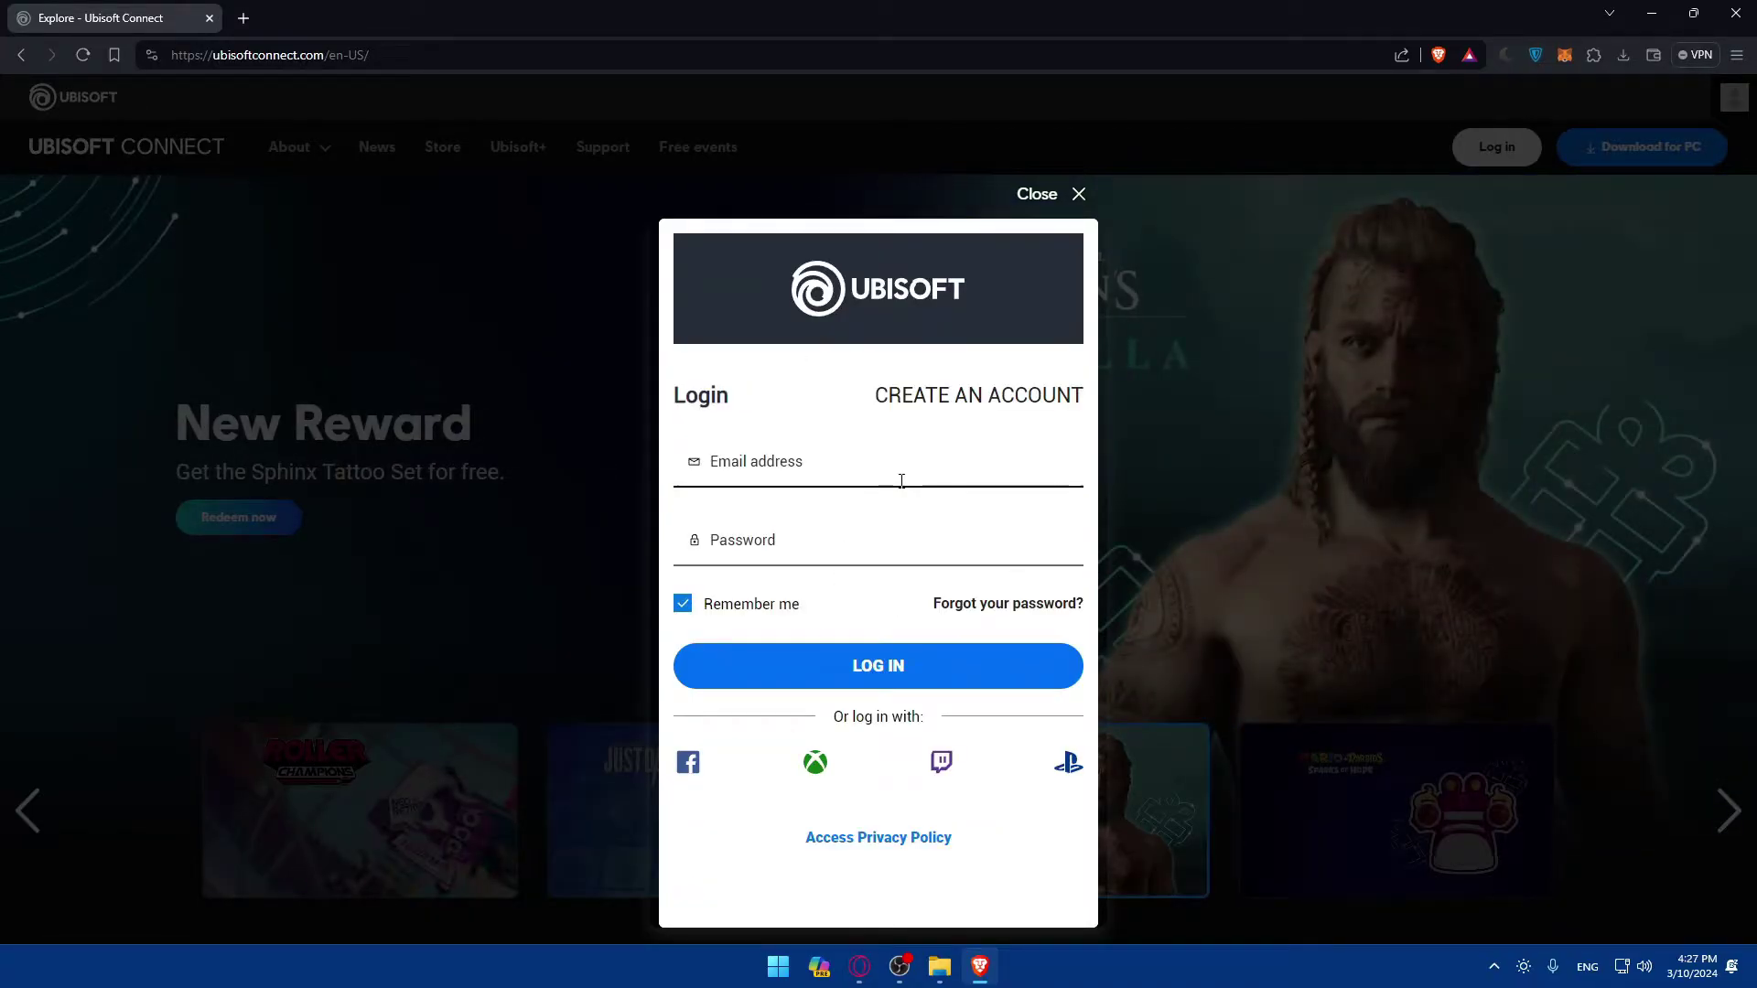
Sign in with Facebook and approve Ubisoft's access to the Facebook profile
click(688, 763)
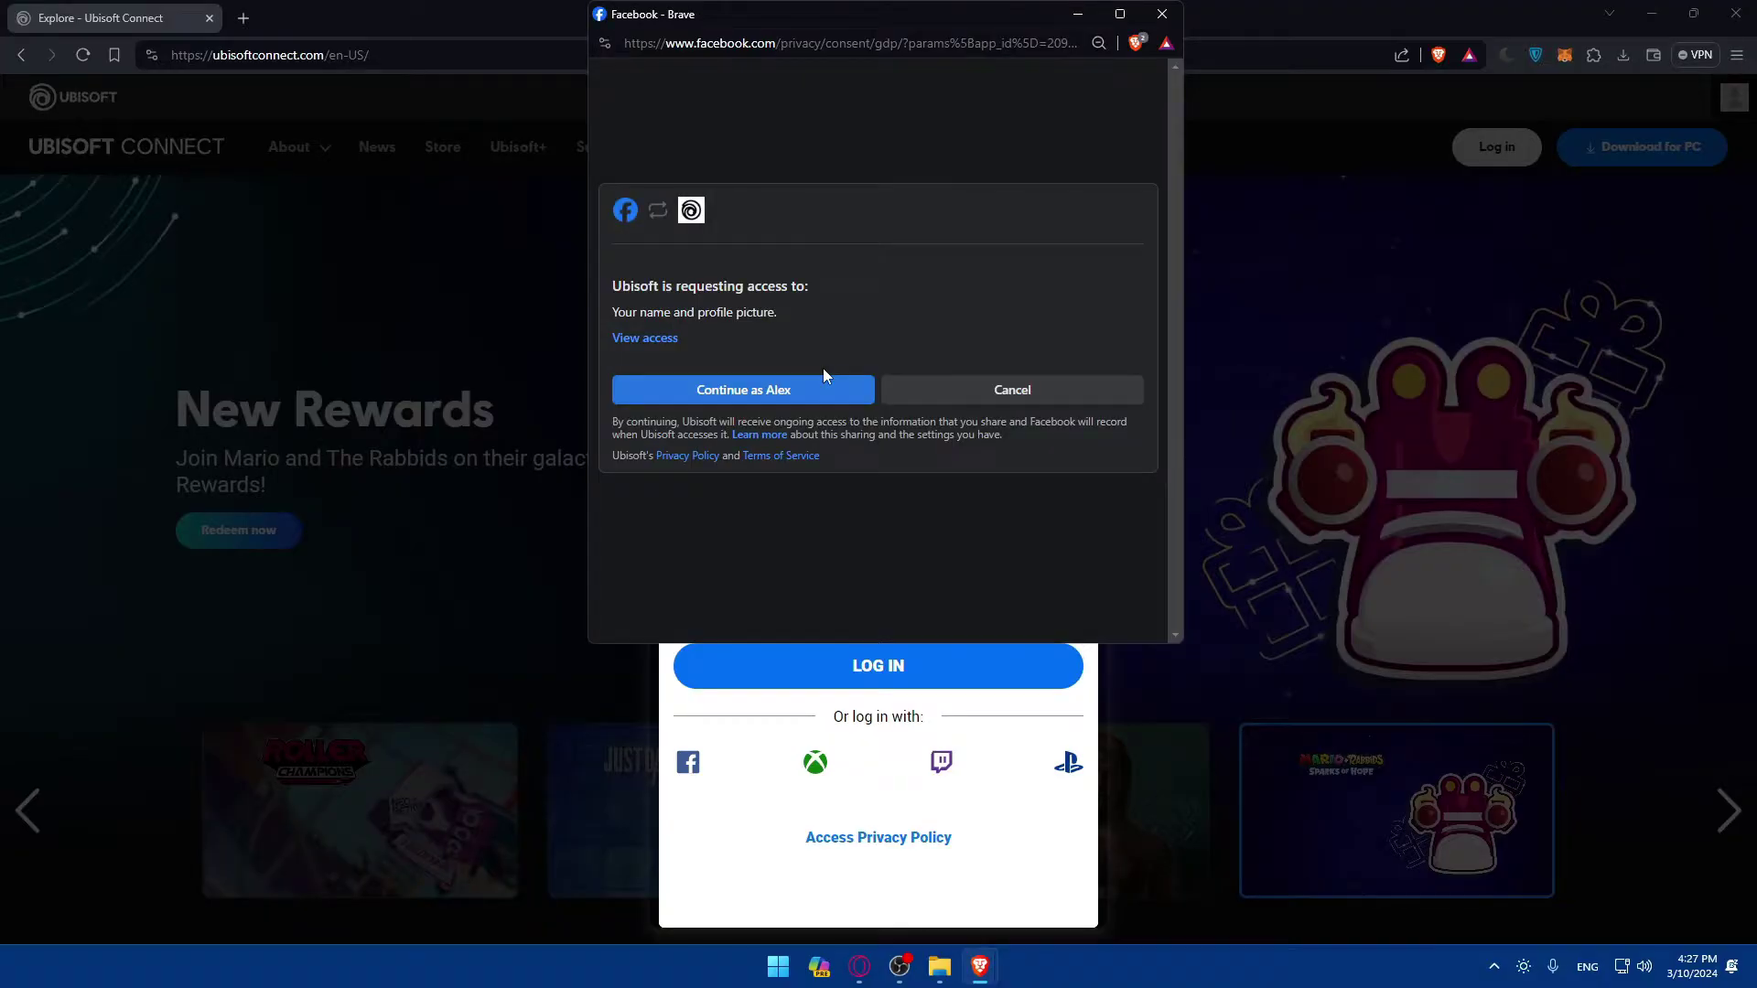
click(801, 392)
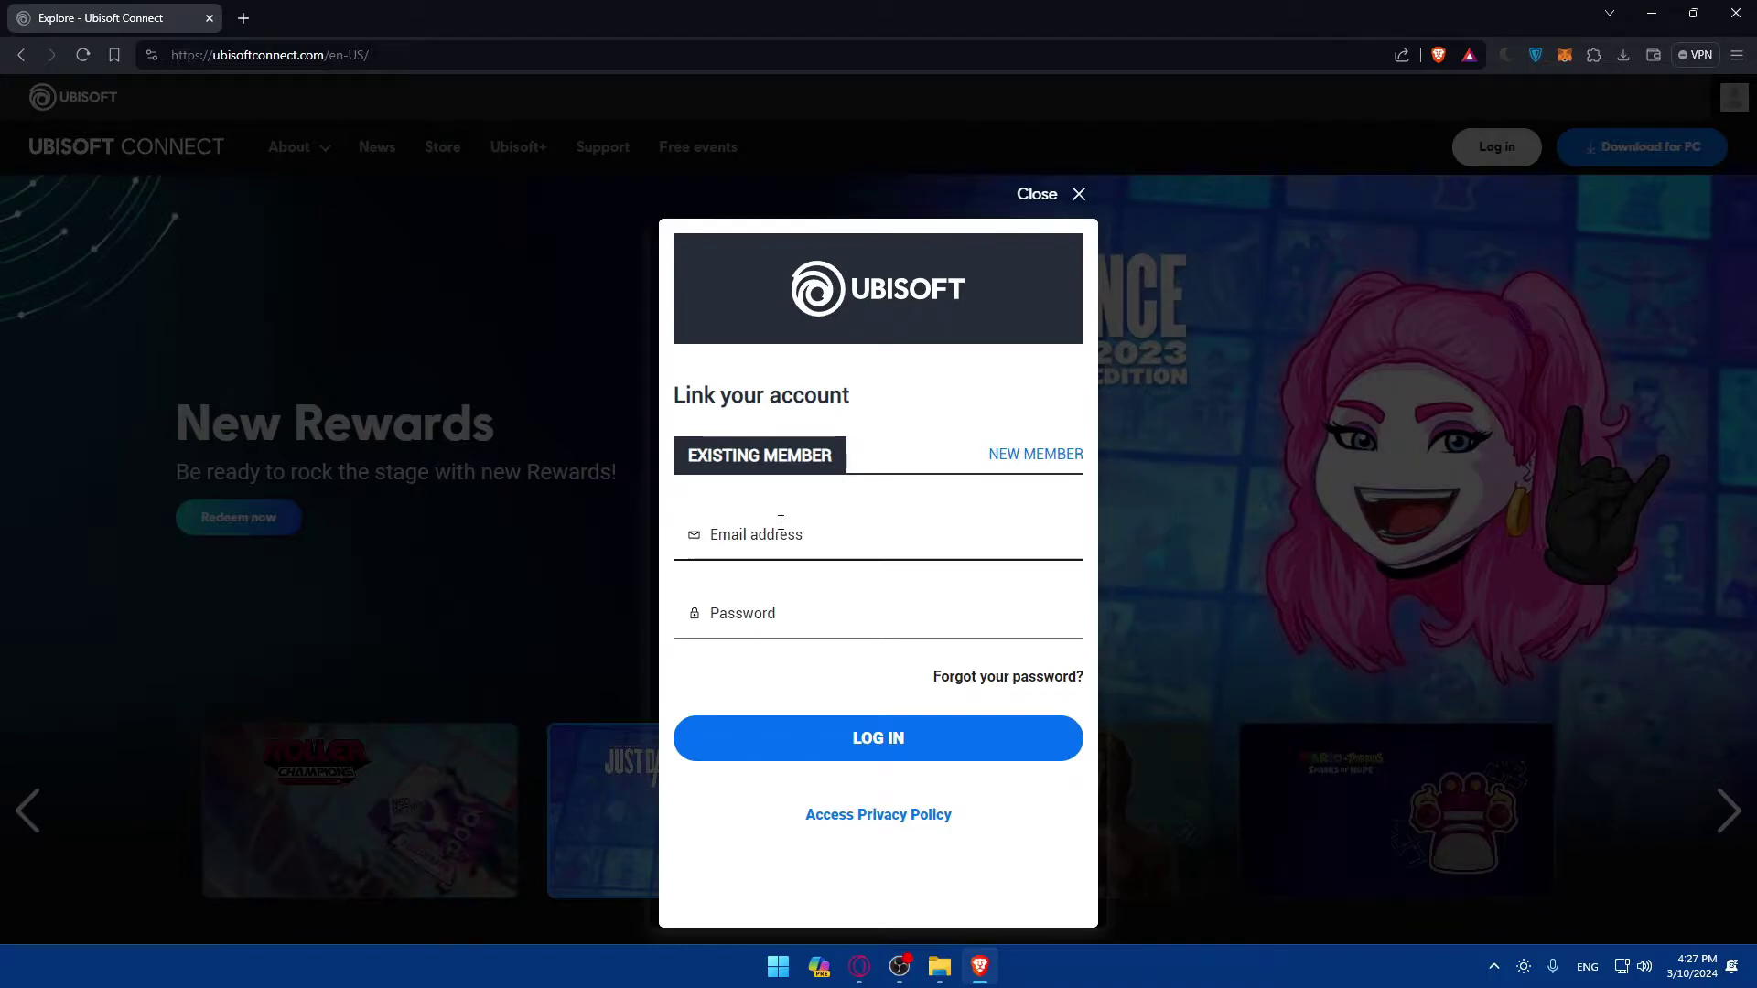
Choose New Member and fill in the account email address and its confirmation
click(1016, 455)
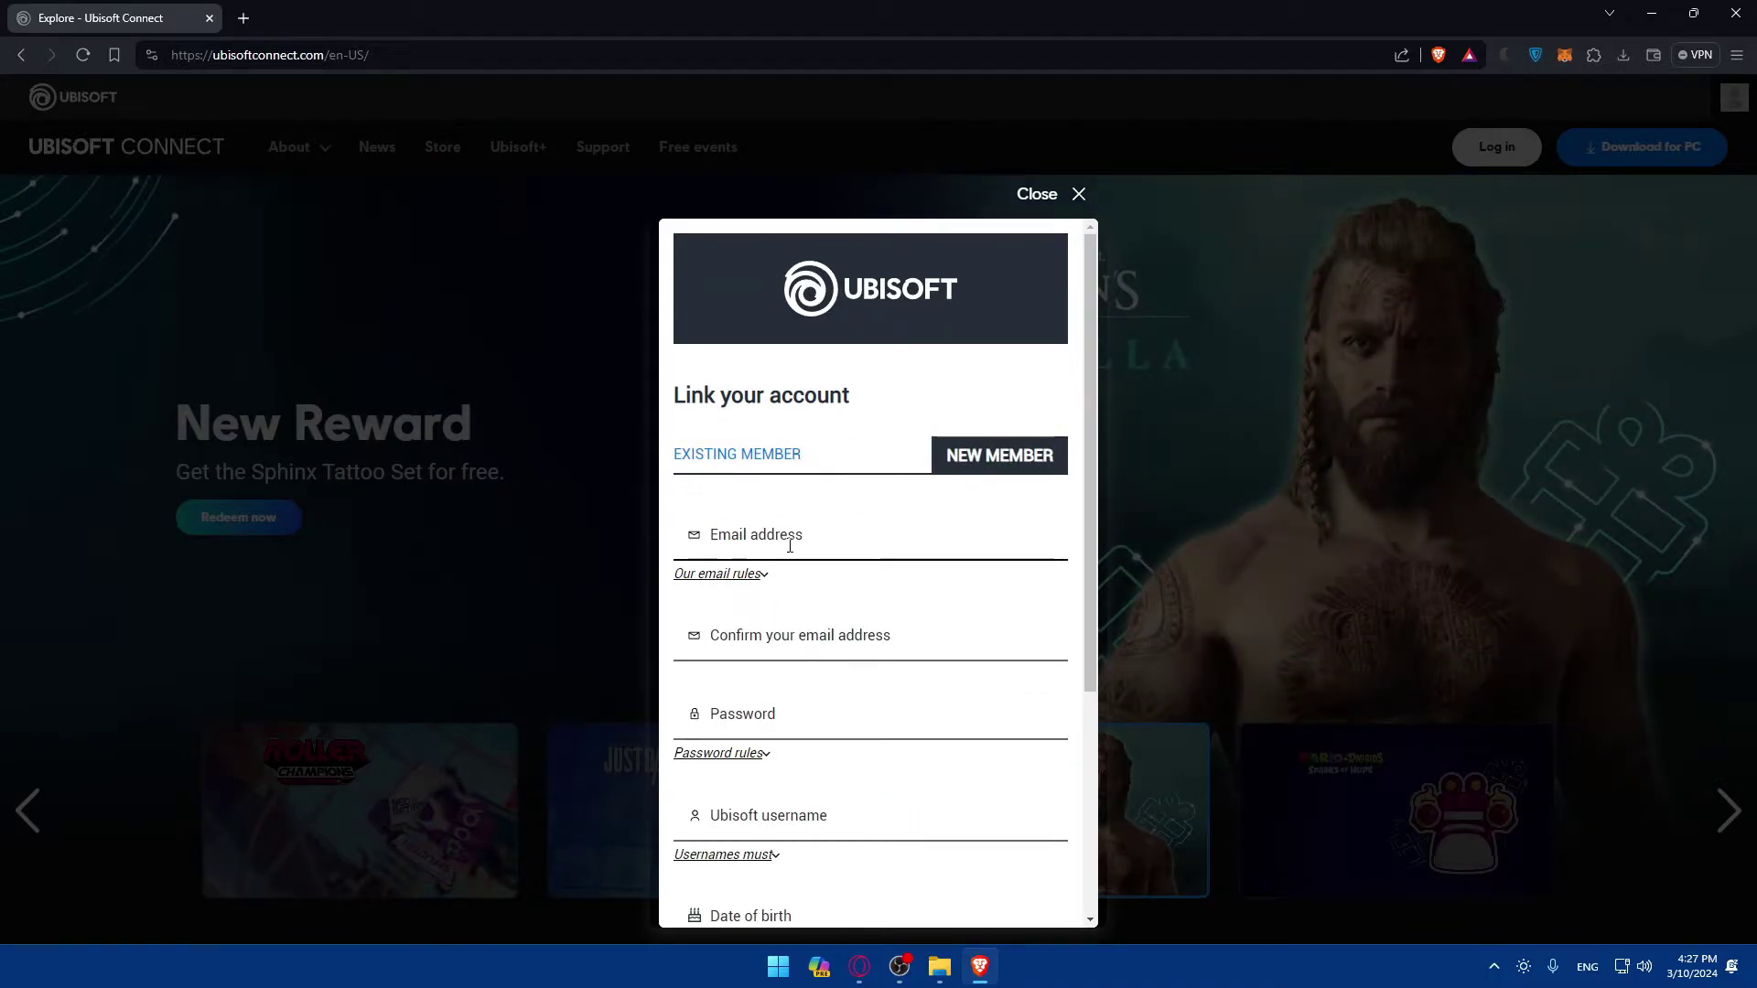
scroll(784, 435, down, 4)
scroll(778, 531, up, 4)
click(776, 503)
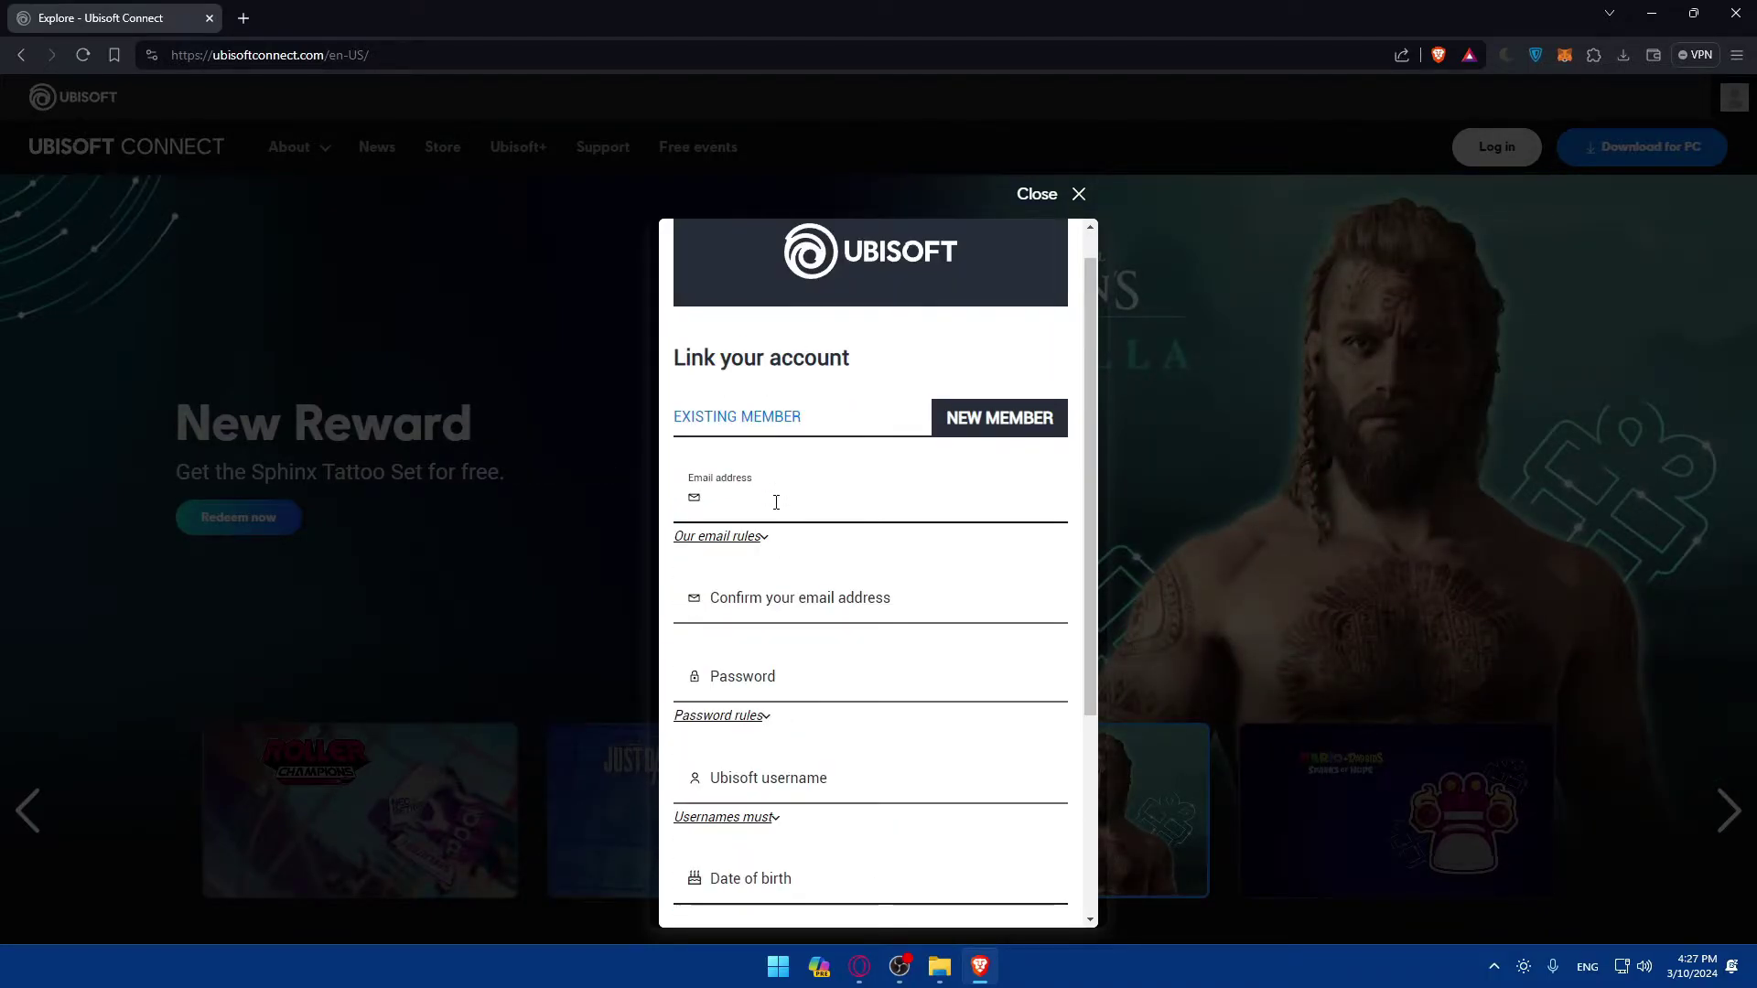
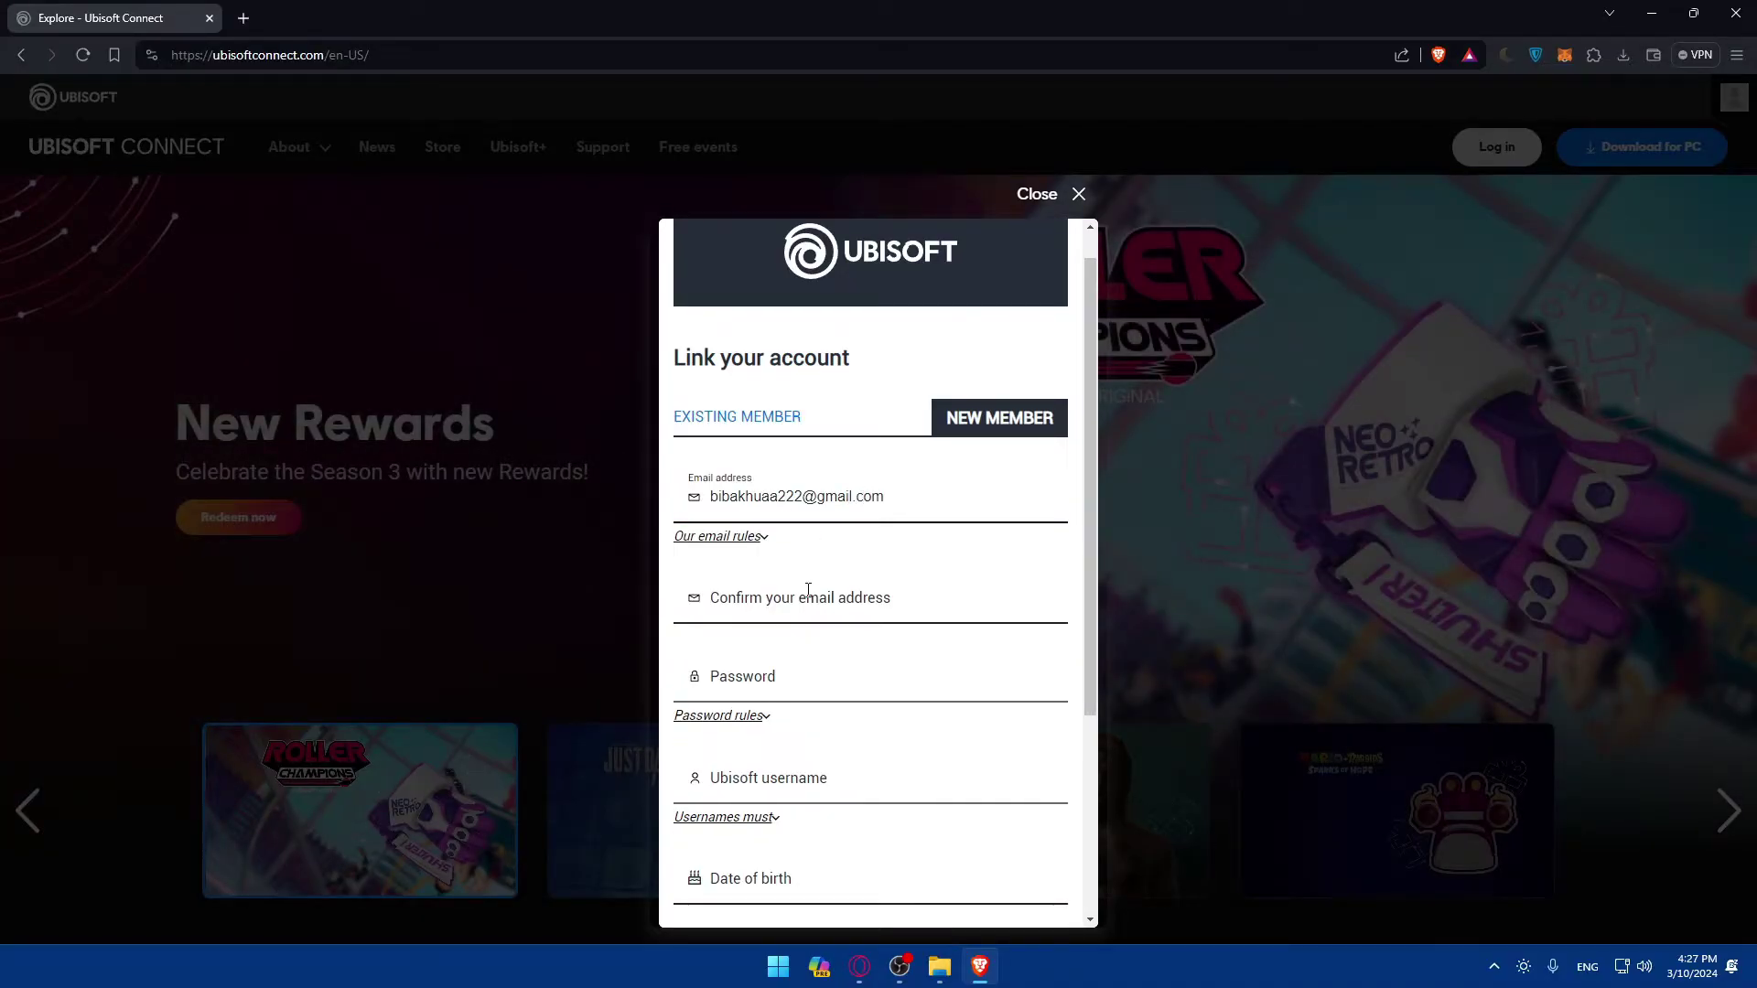
click(807, 596)
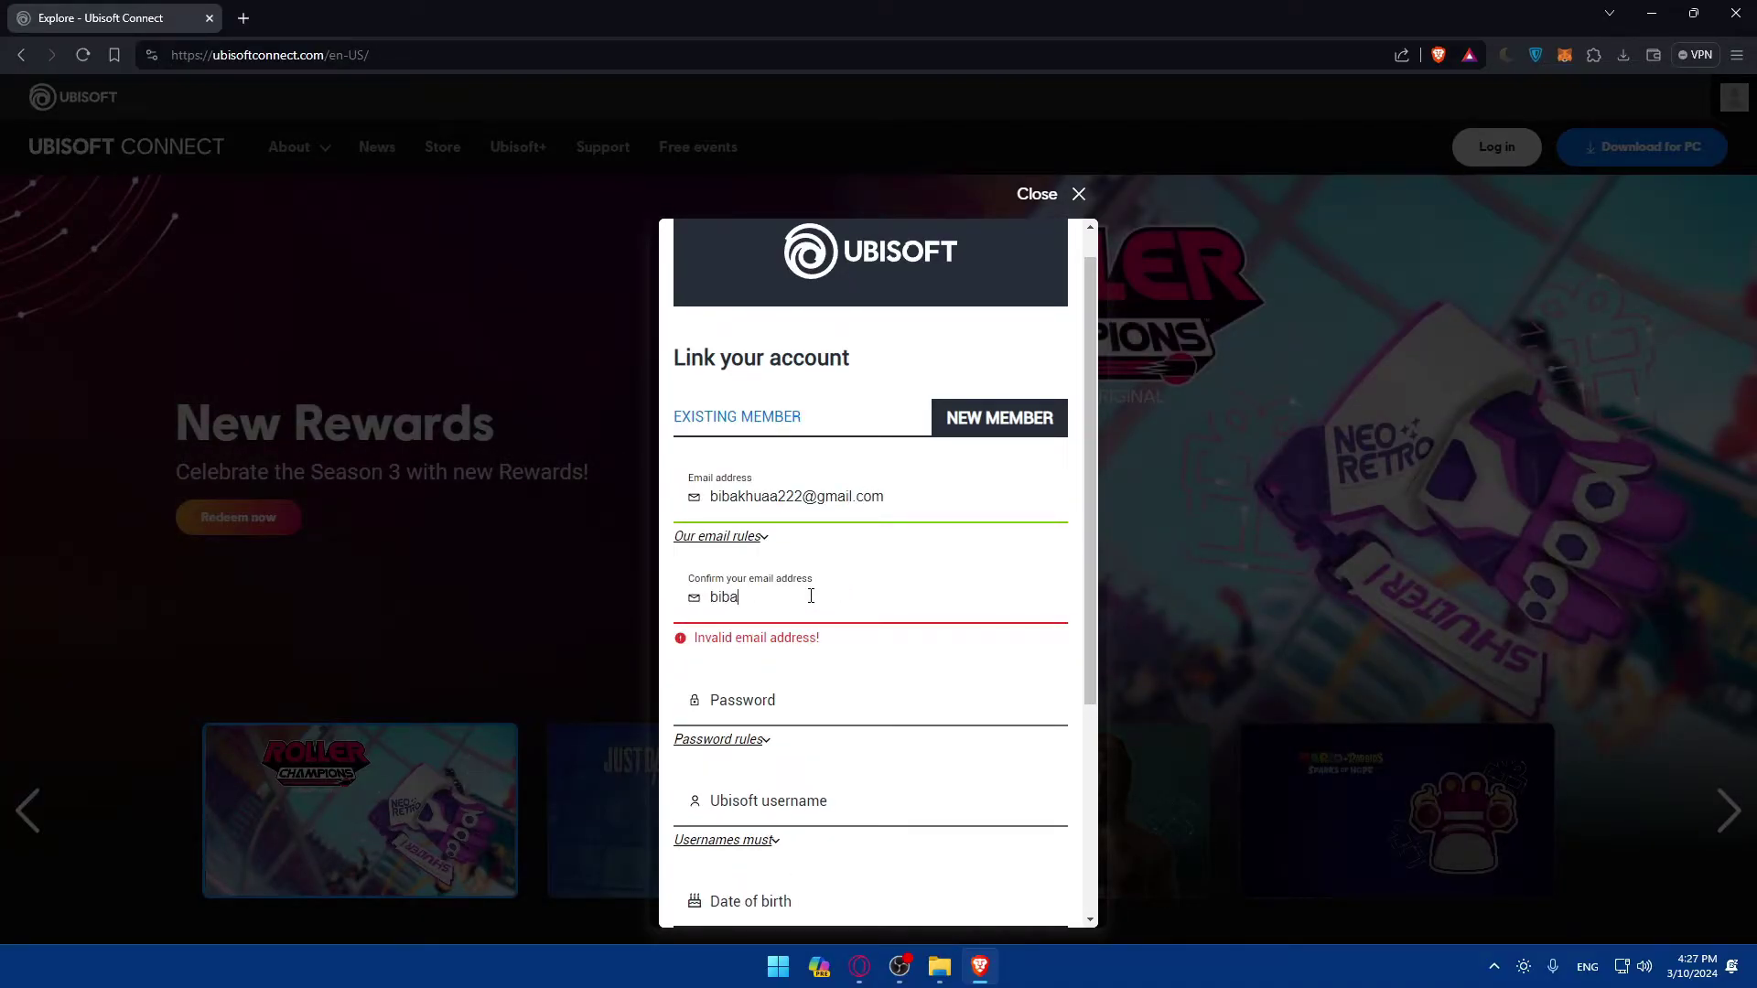
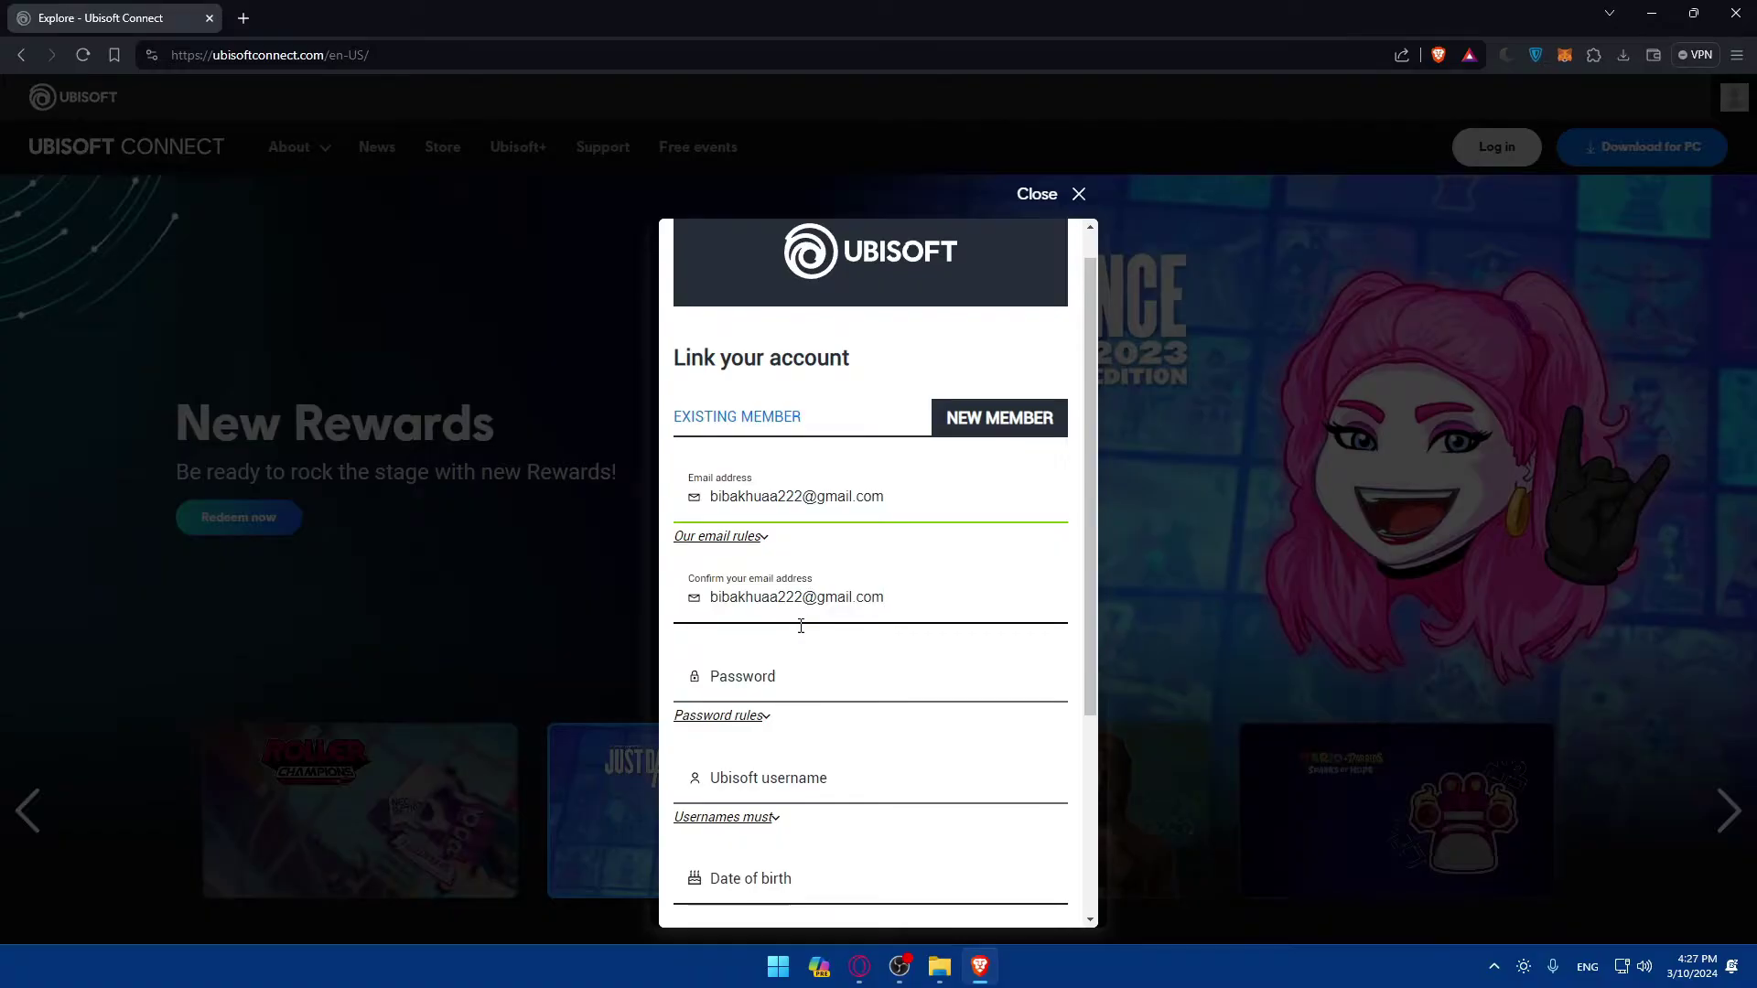
Enter the account password and start the username, erasing the numeric entry
click(785, 678)
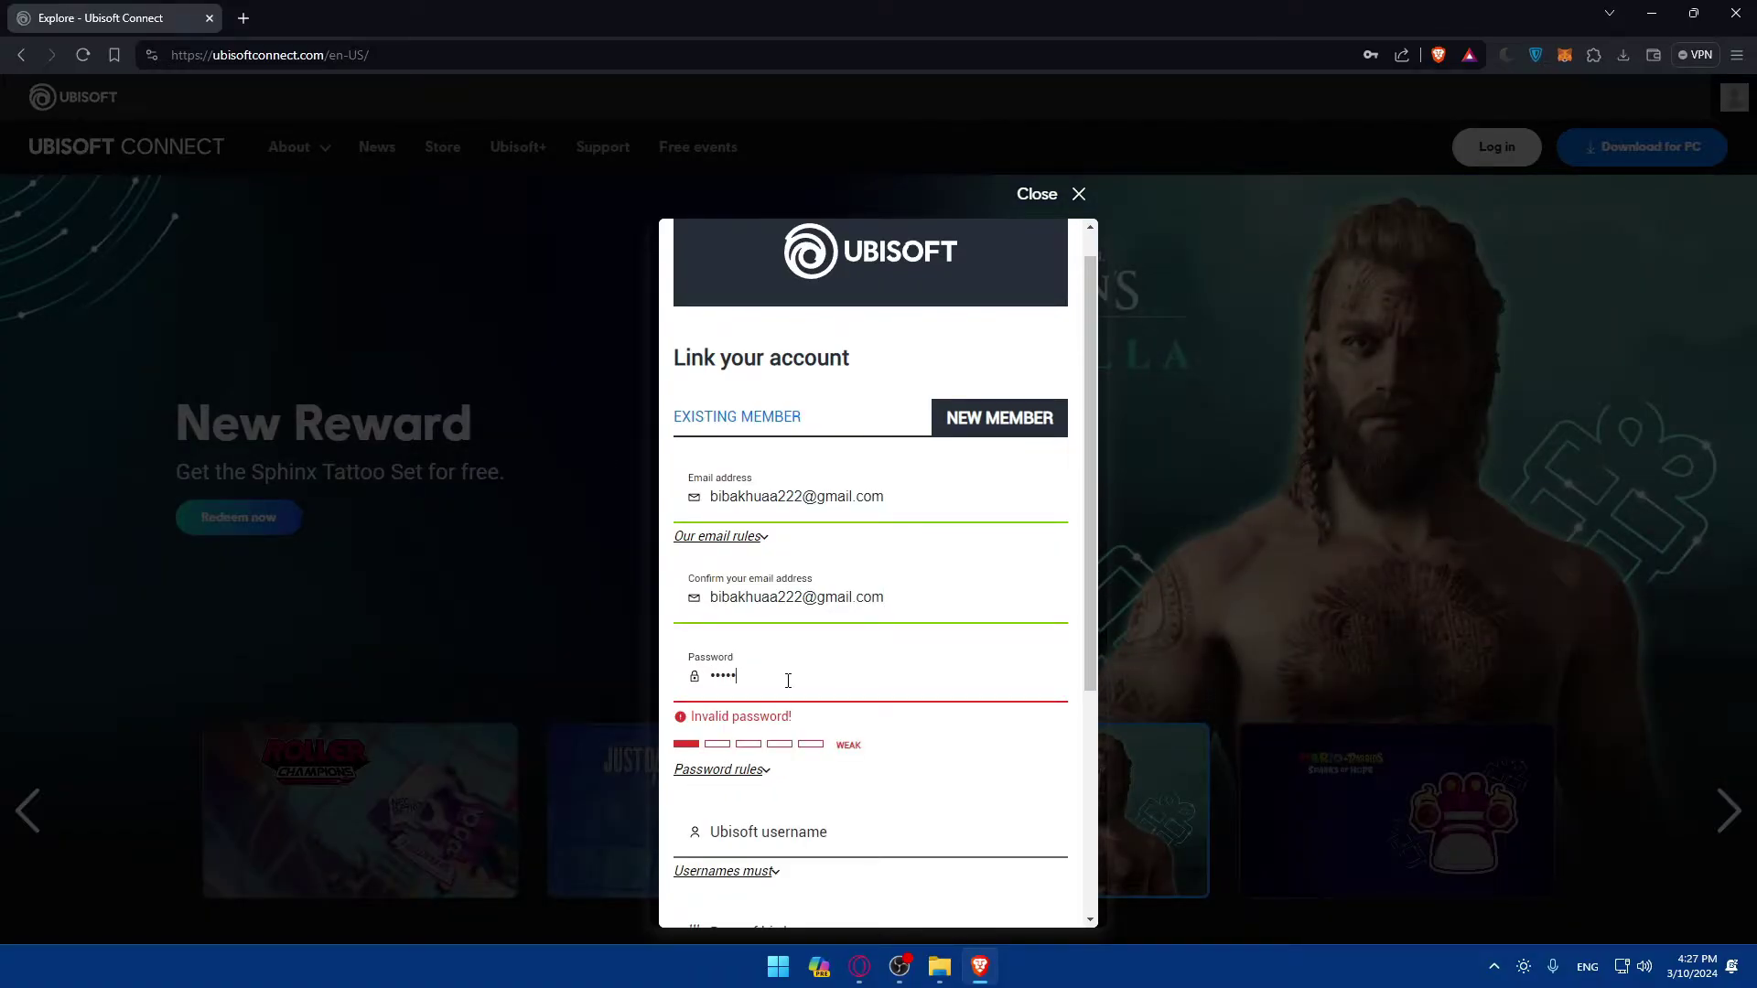
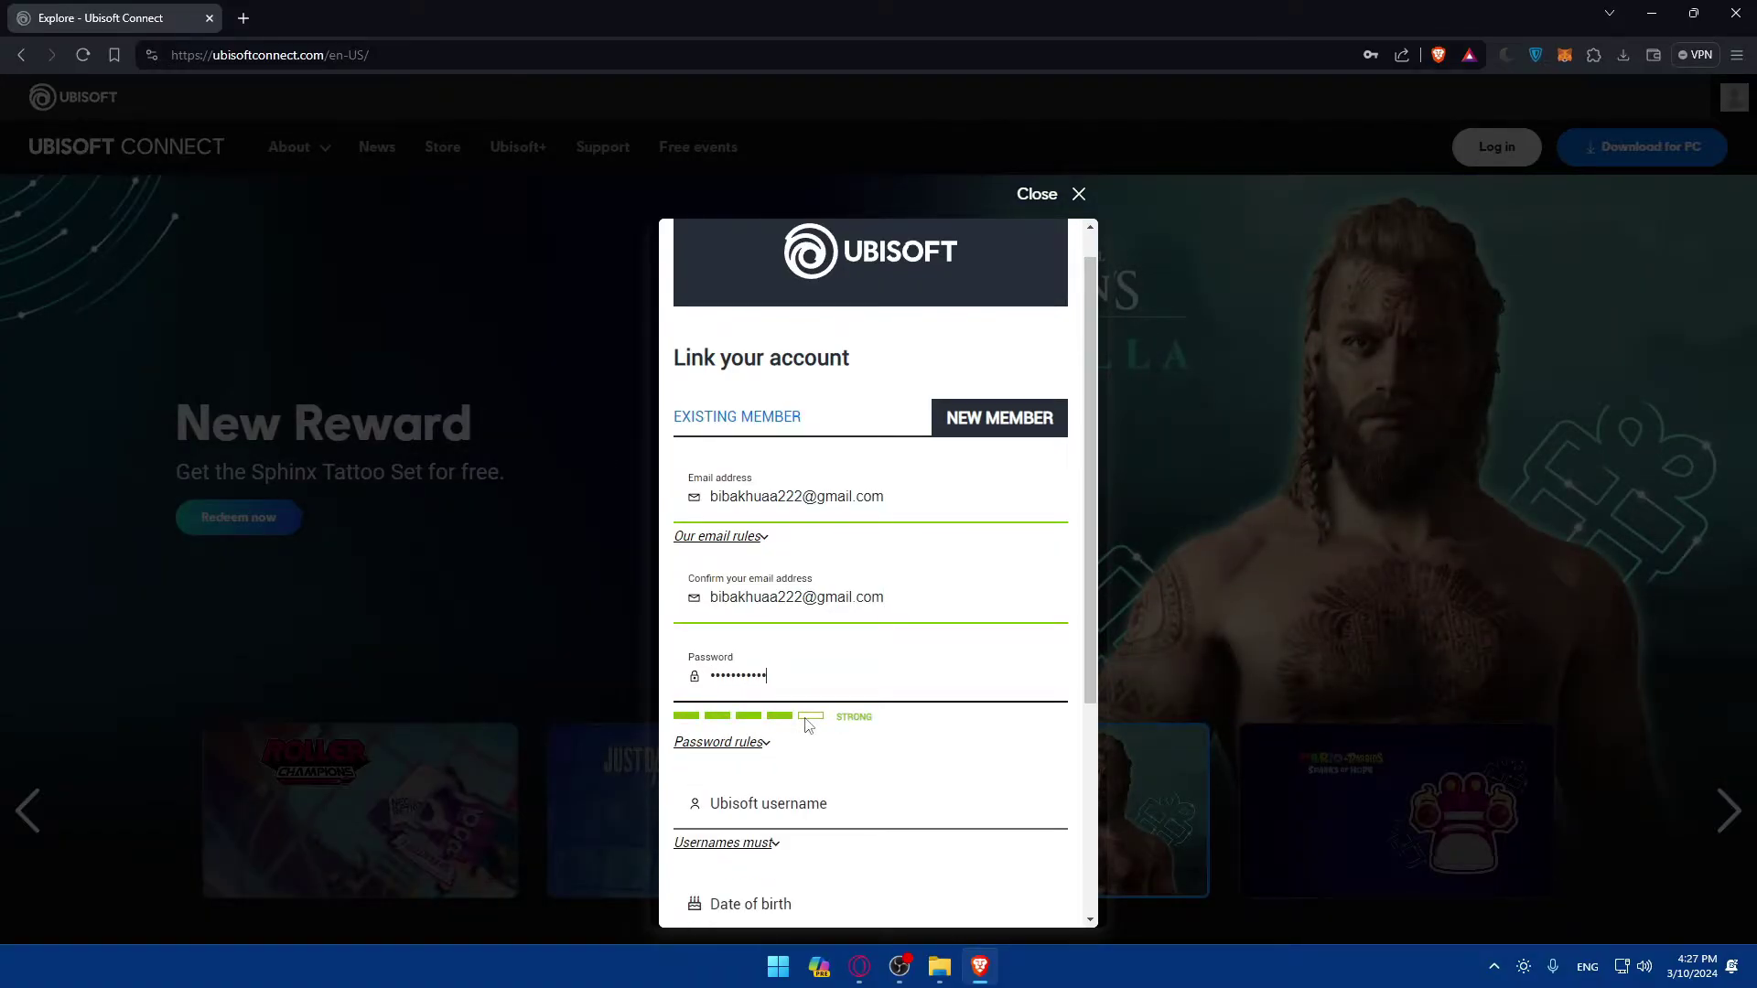
click(816, 805)
text(269)
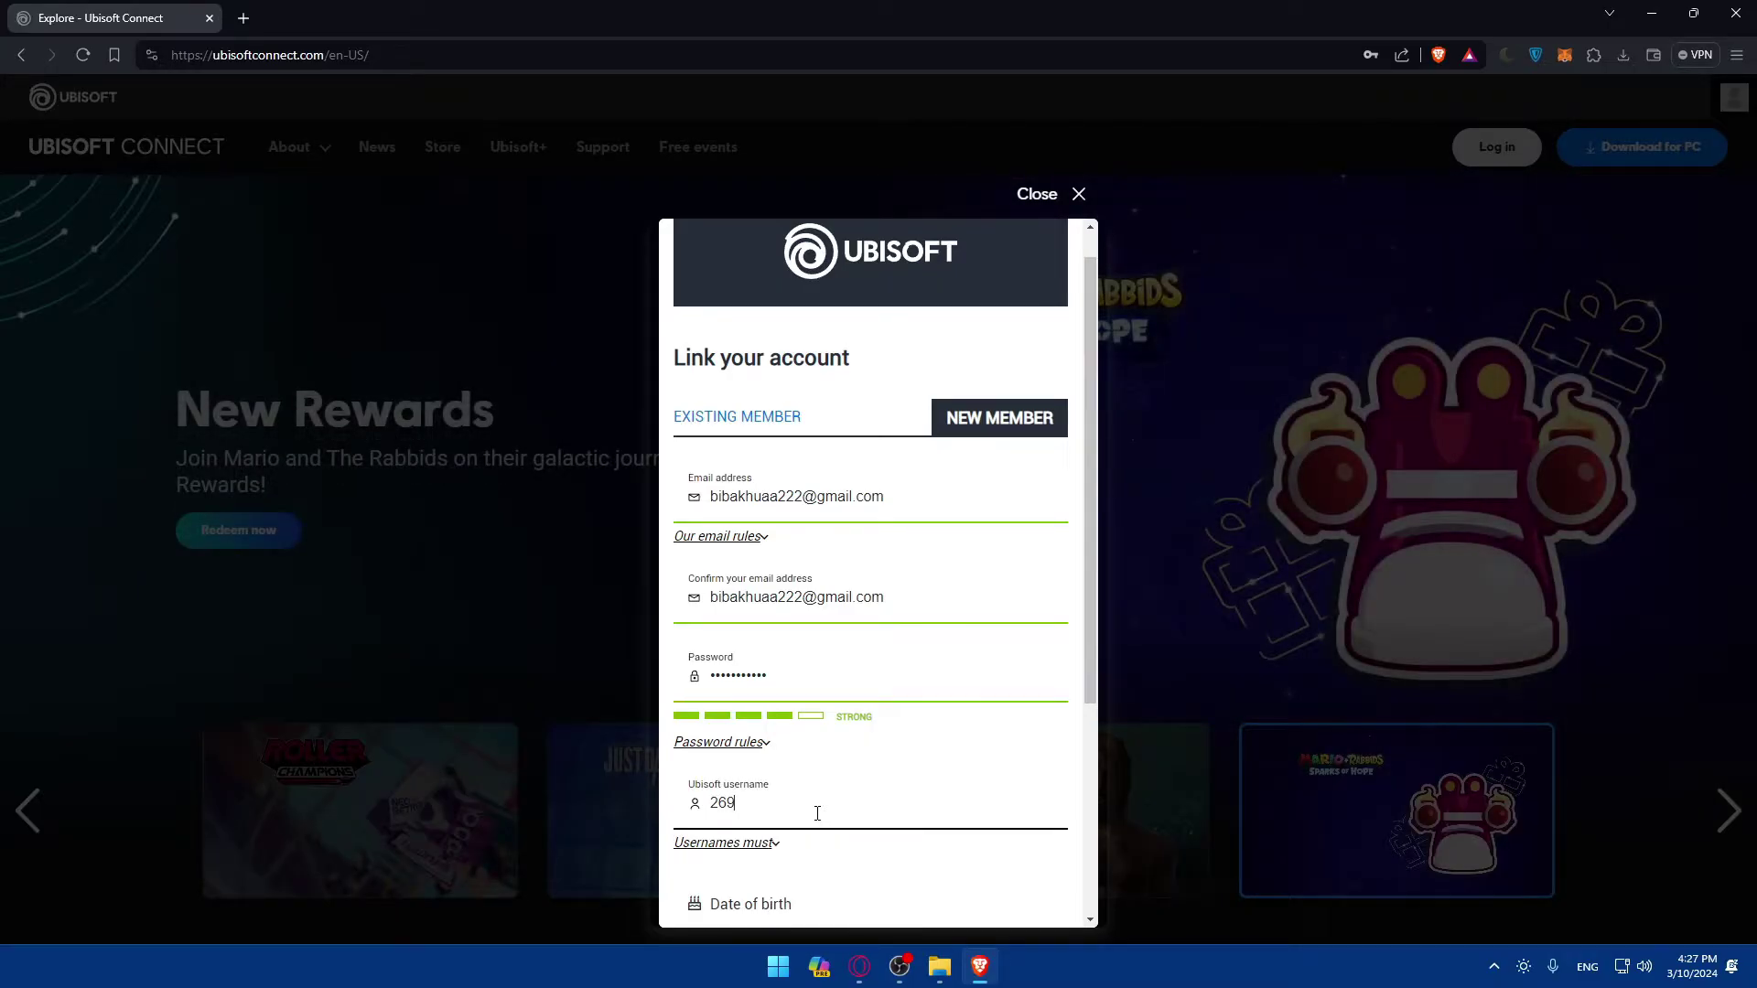
key(BackSpace)
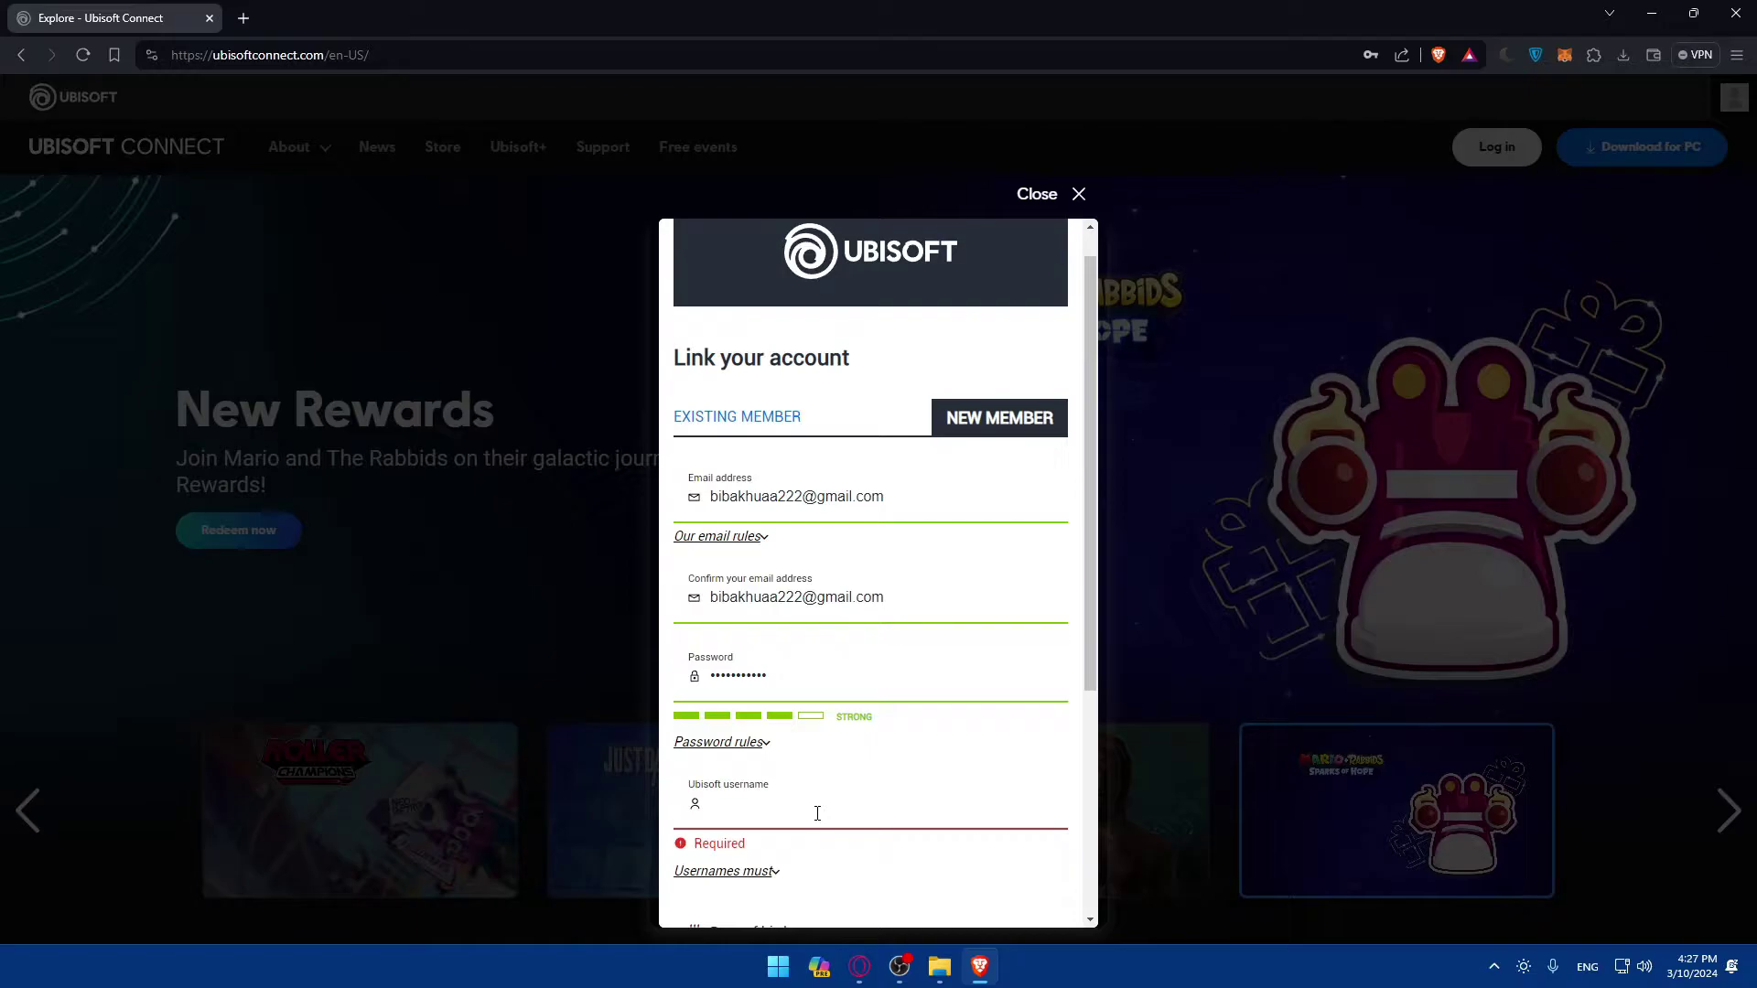
Type the username and set the date of birth to 2 January 2002
text(Omix)
scroll(823, 813, down, 2)
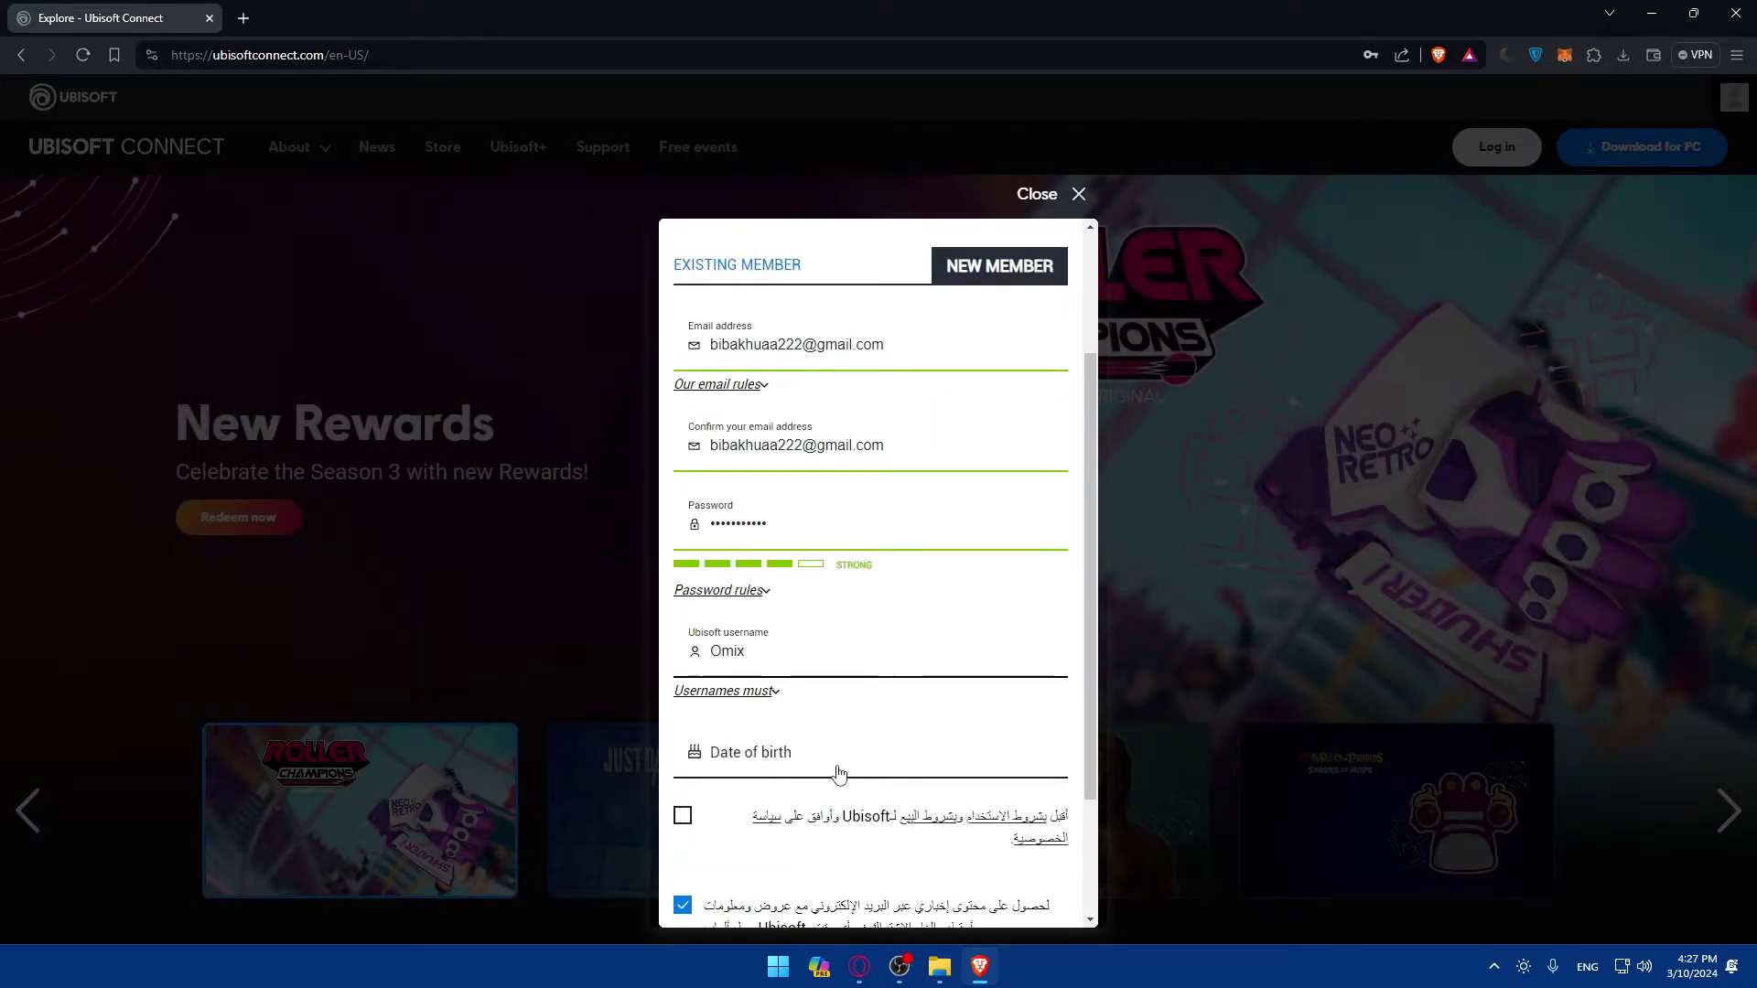
click(839, 771)
click(745, 750)
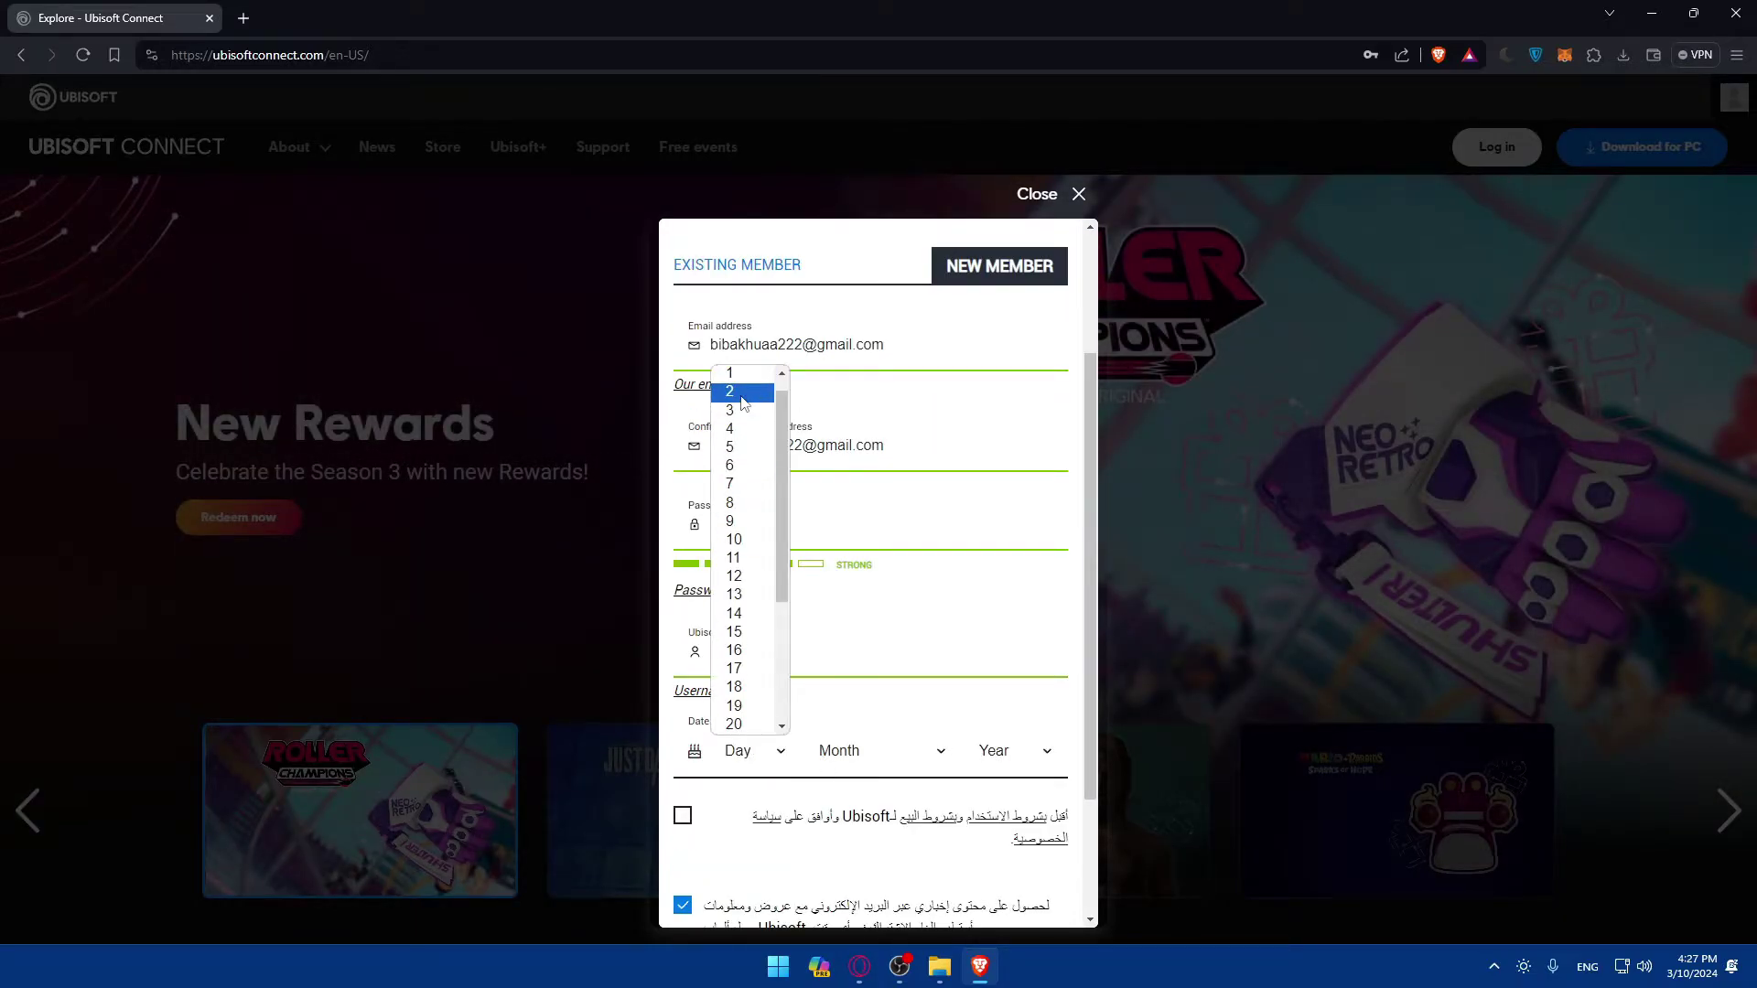
click(732, 407)
click(878, 750)
click(846, 520)
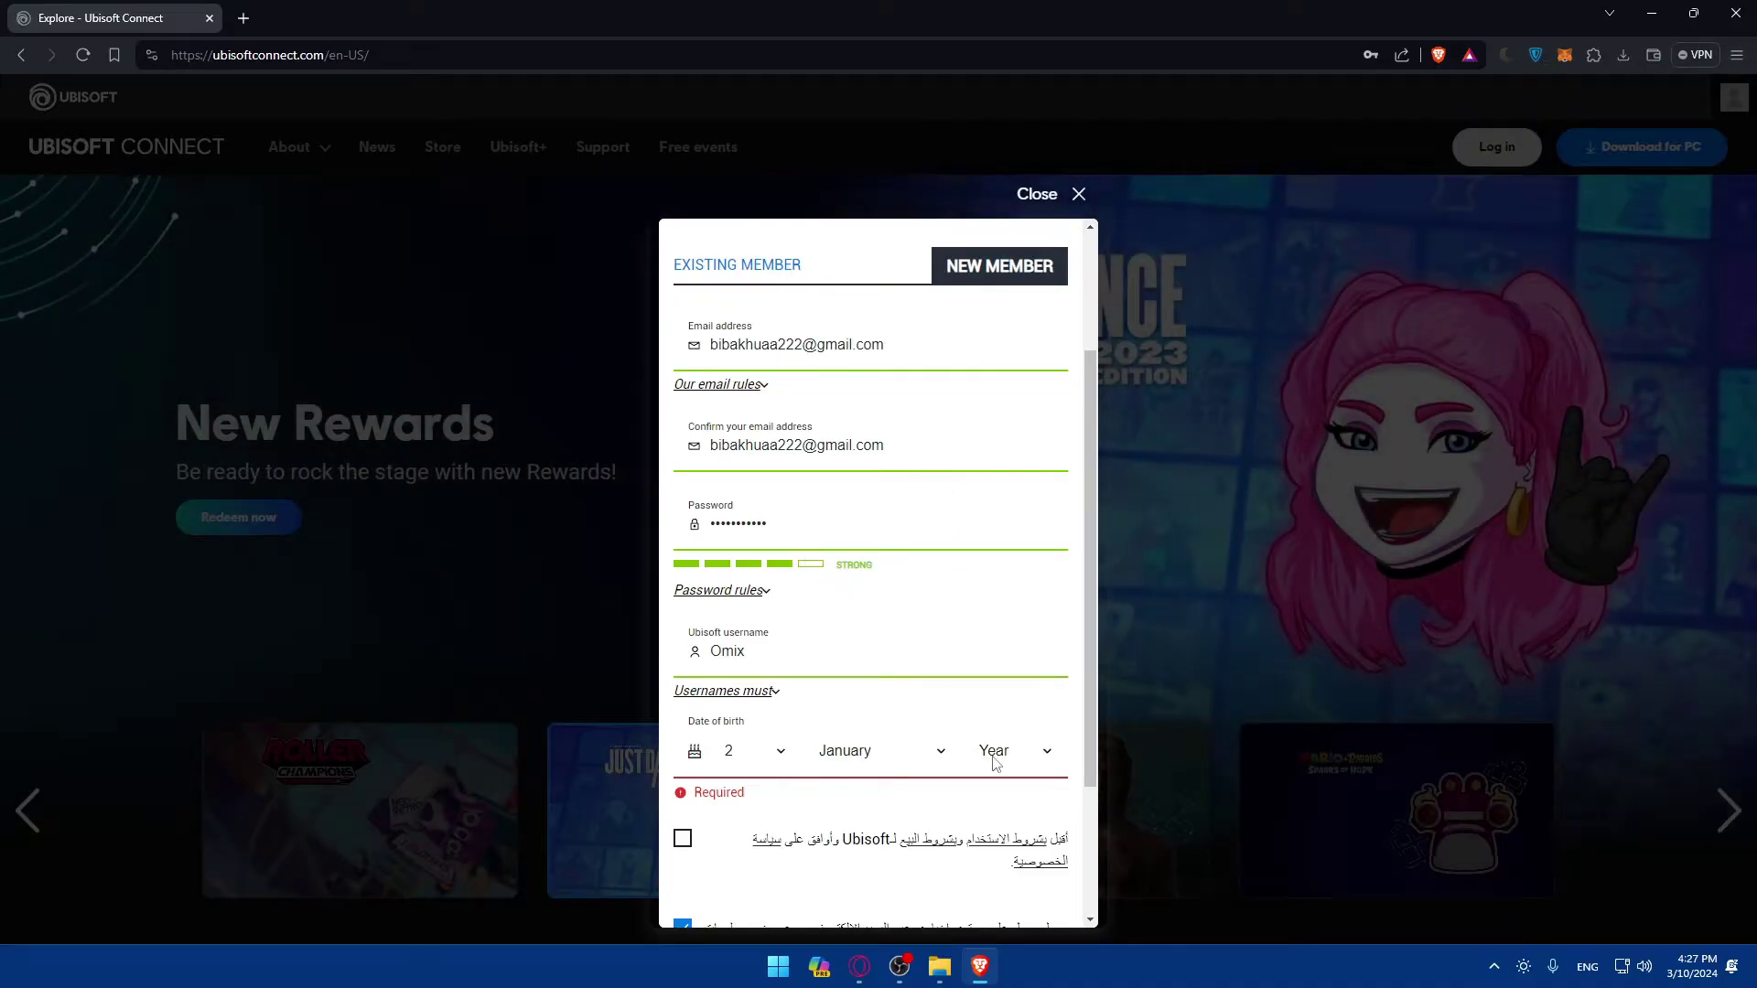
click(1006, 751)
scroll(1016, 640, down, 3)
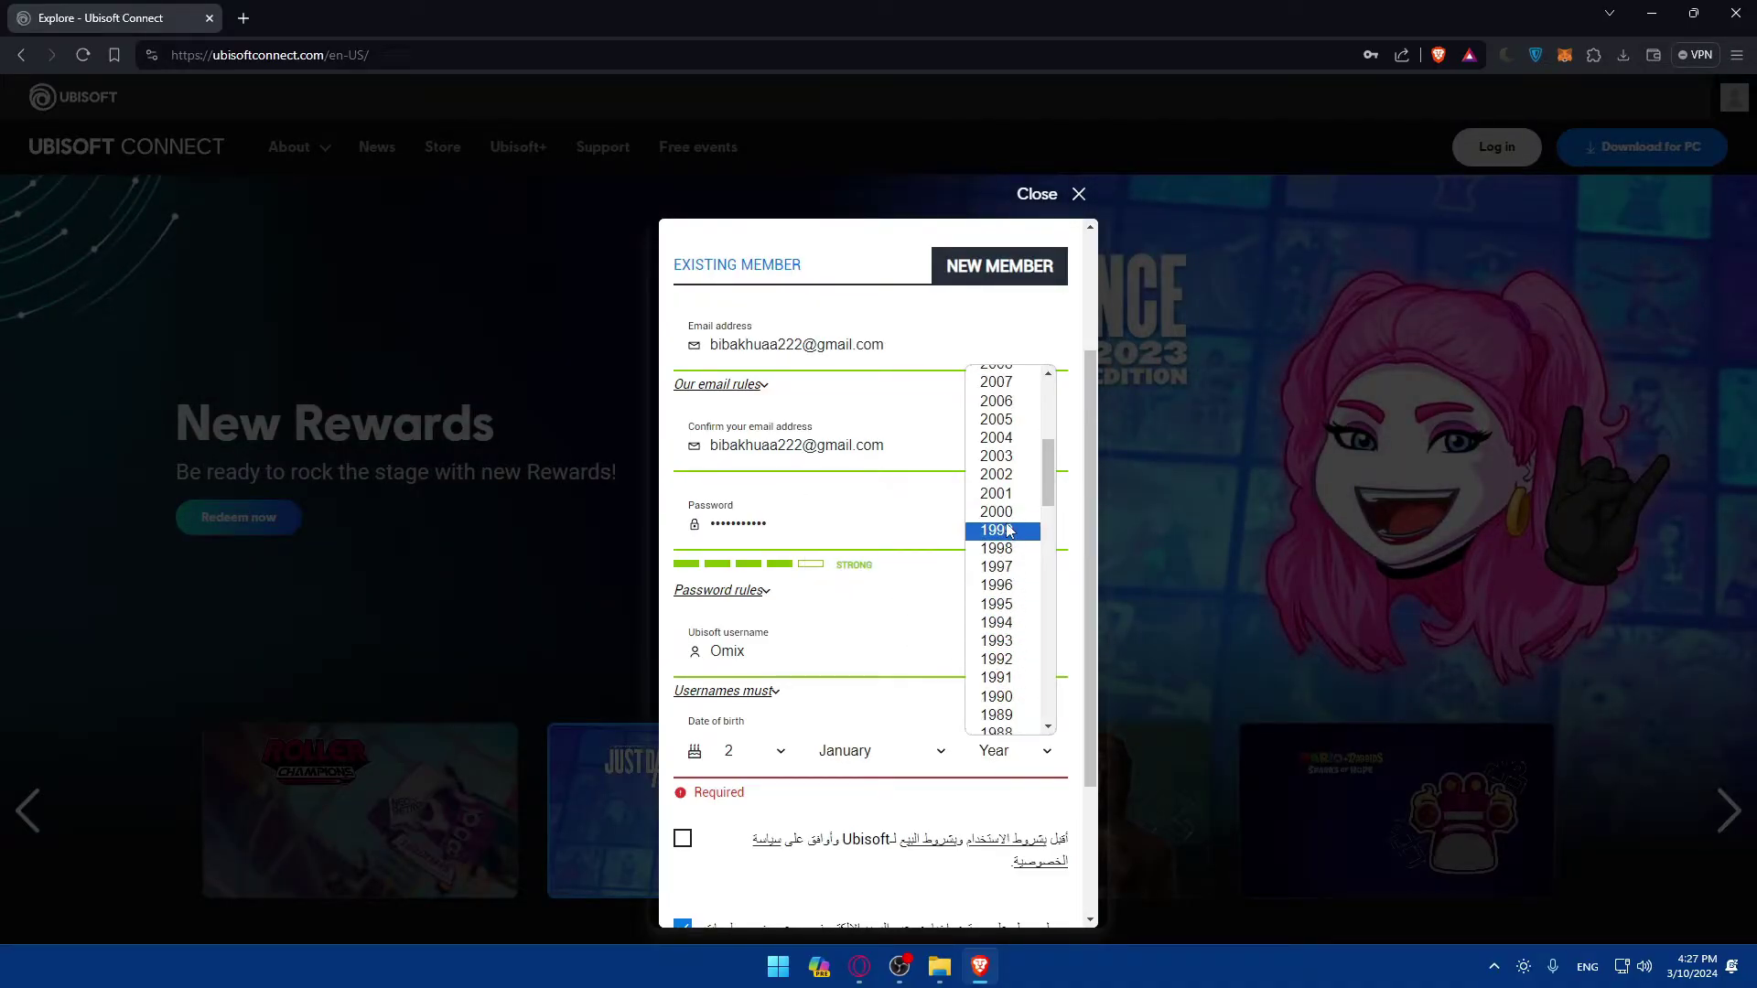
click(1002, 474)
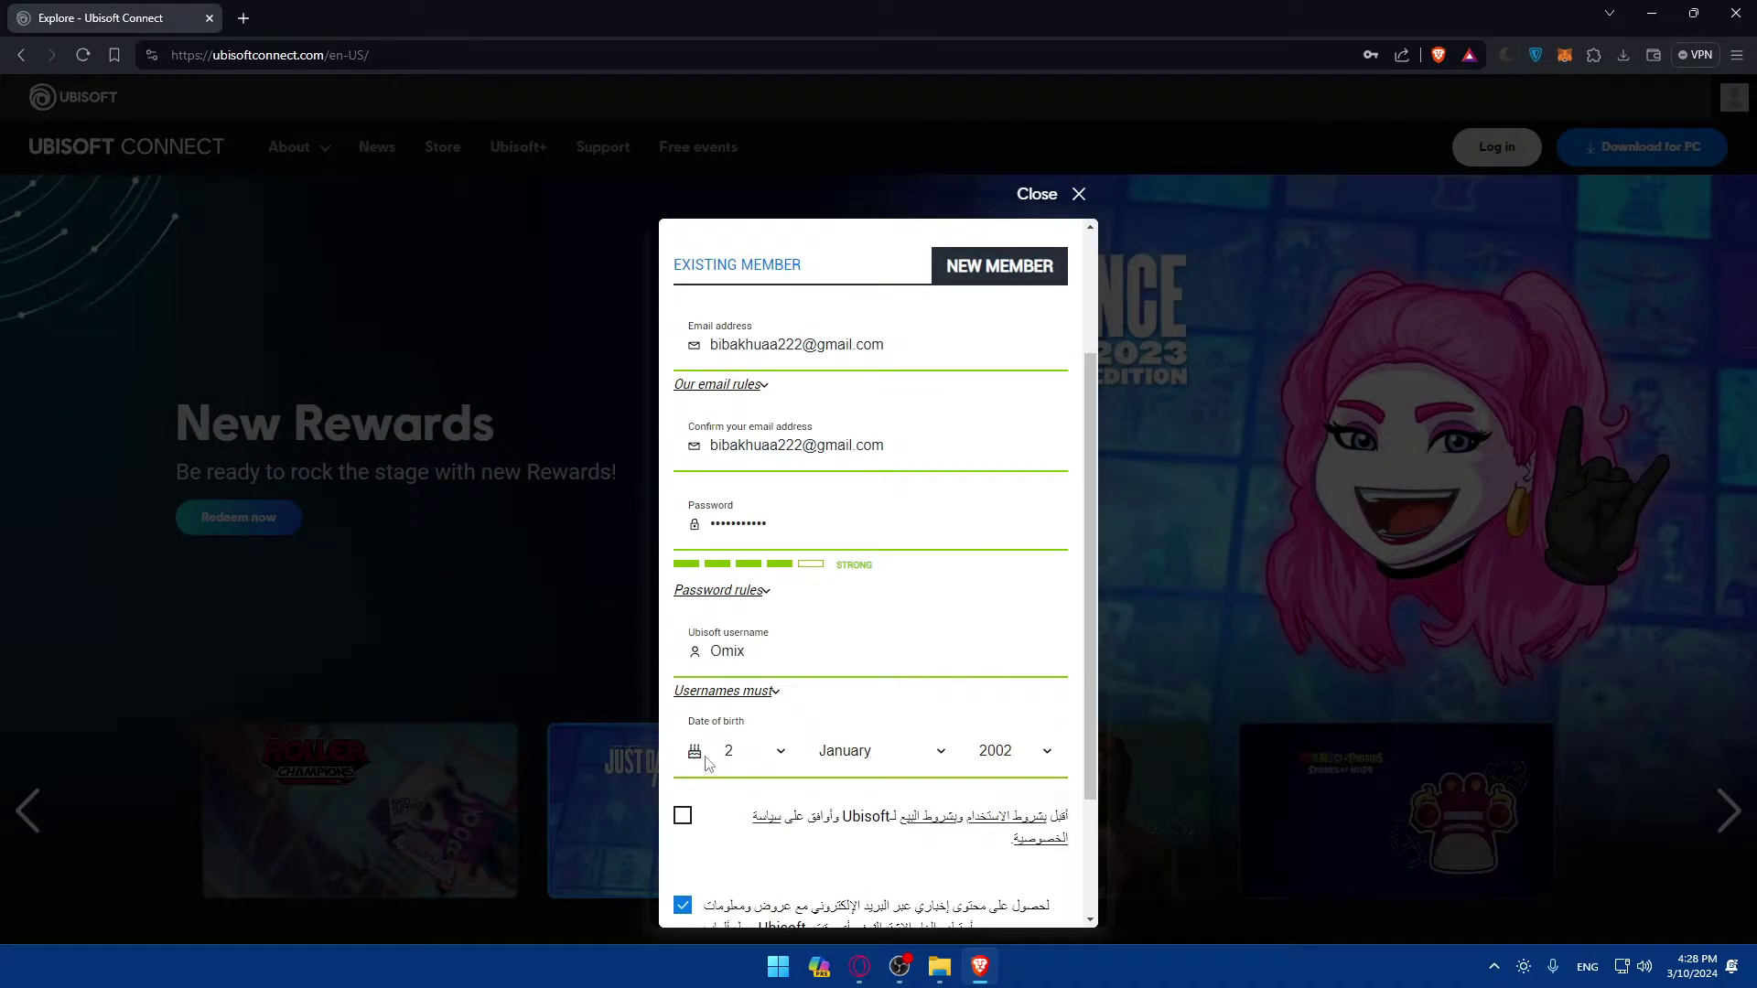
Decline marketing emails, submit, then append 369 to the username and resubmit
scroll(817, 773, down, 2)
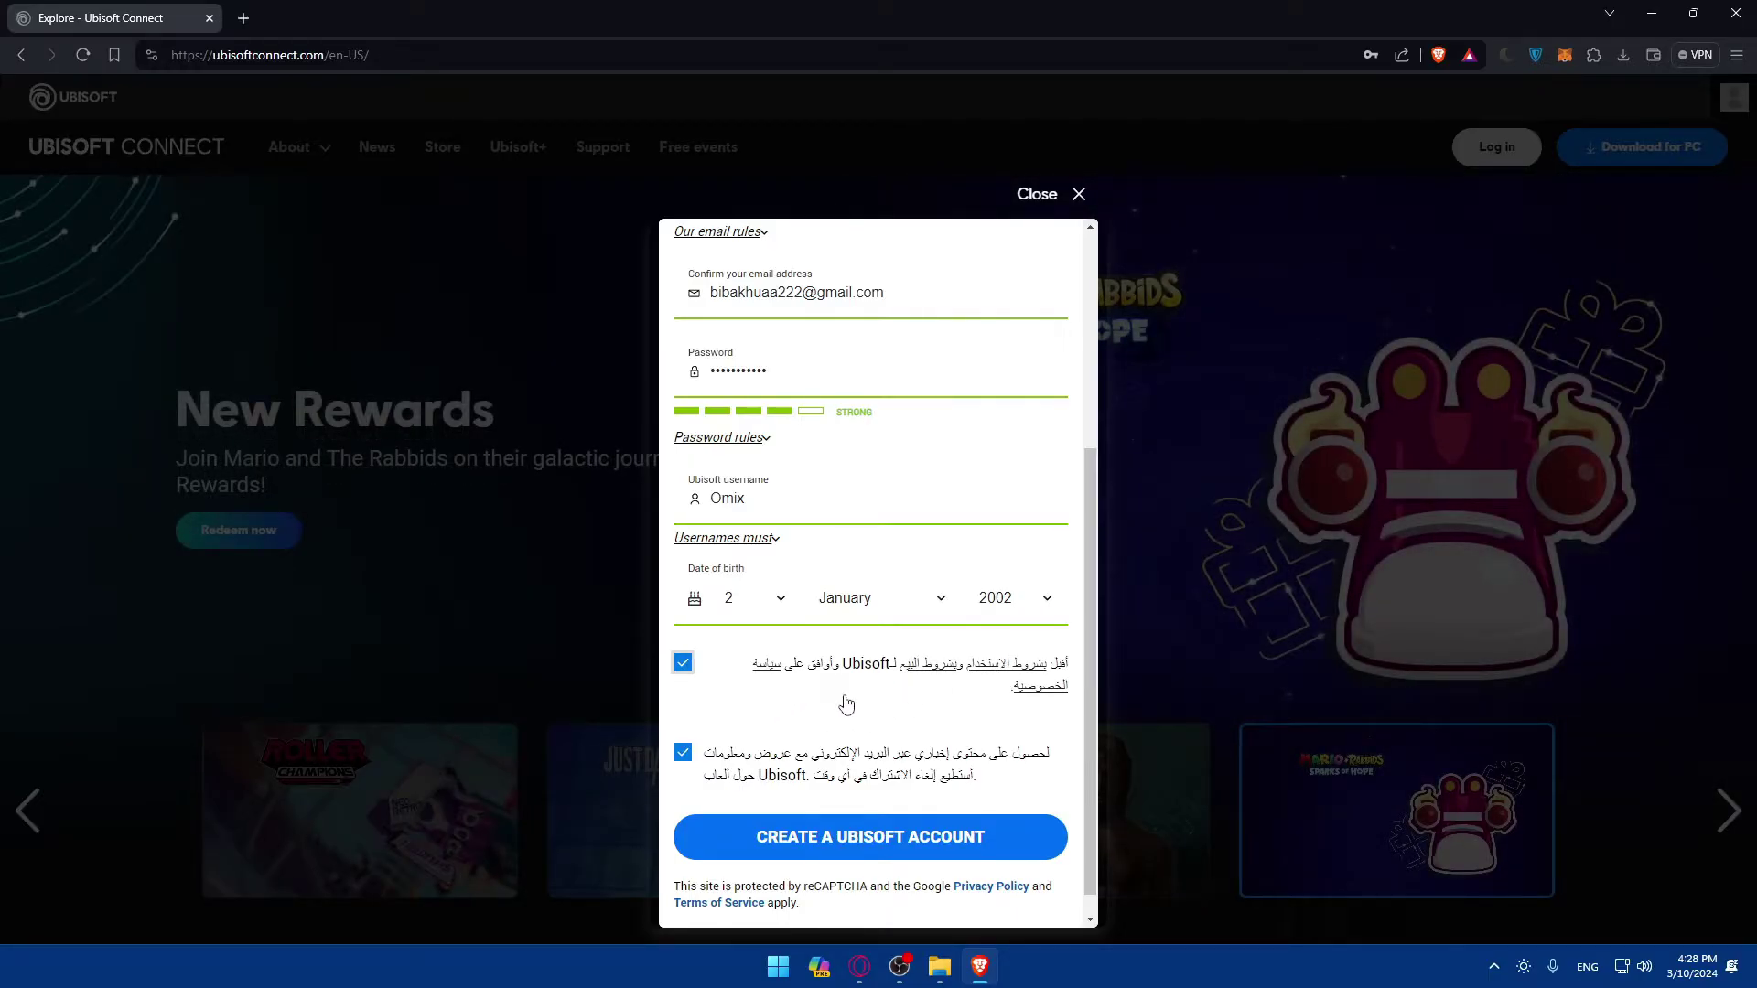
scroll(906, 709, down, 1)
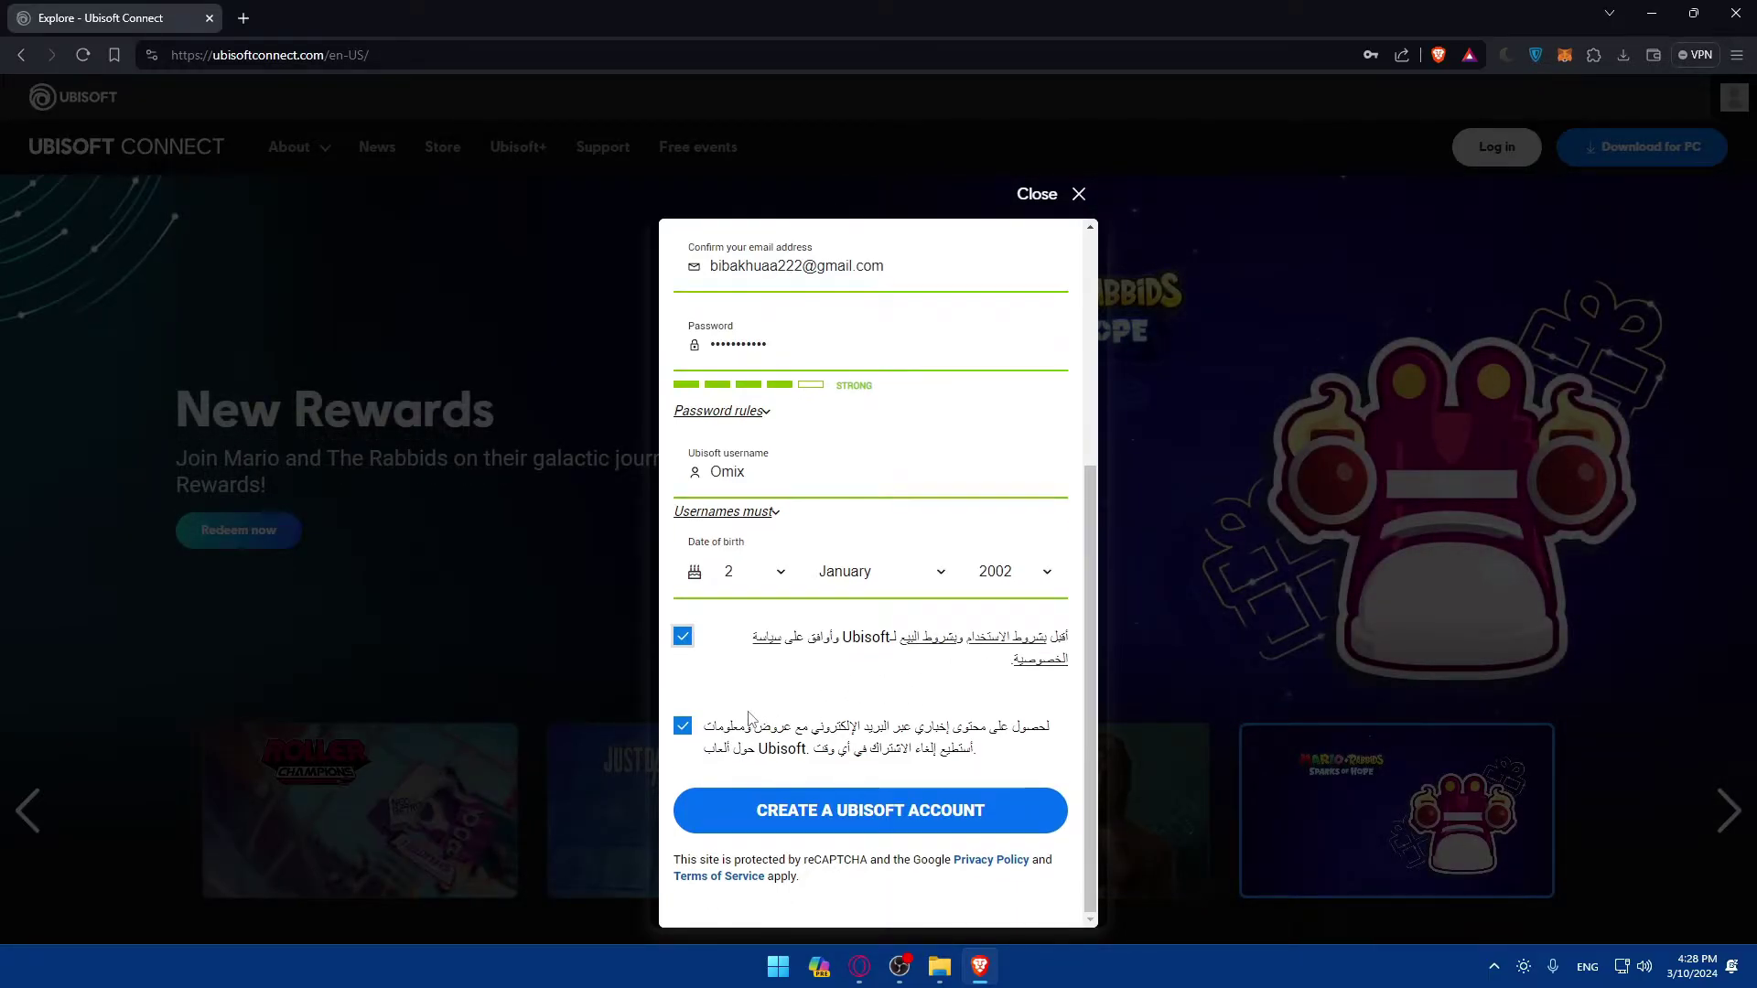
click(682, 727)
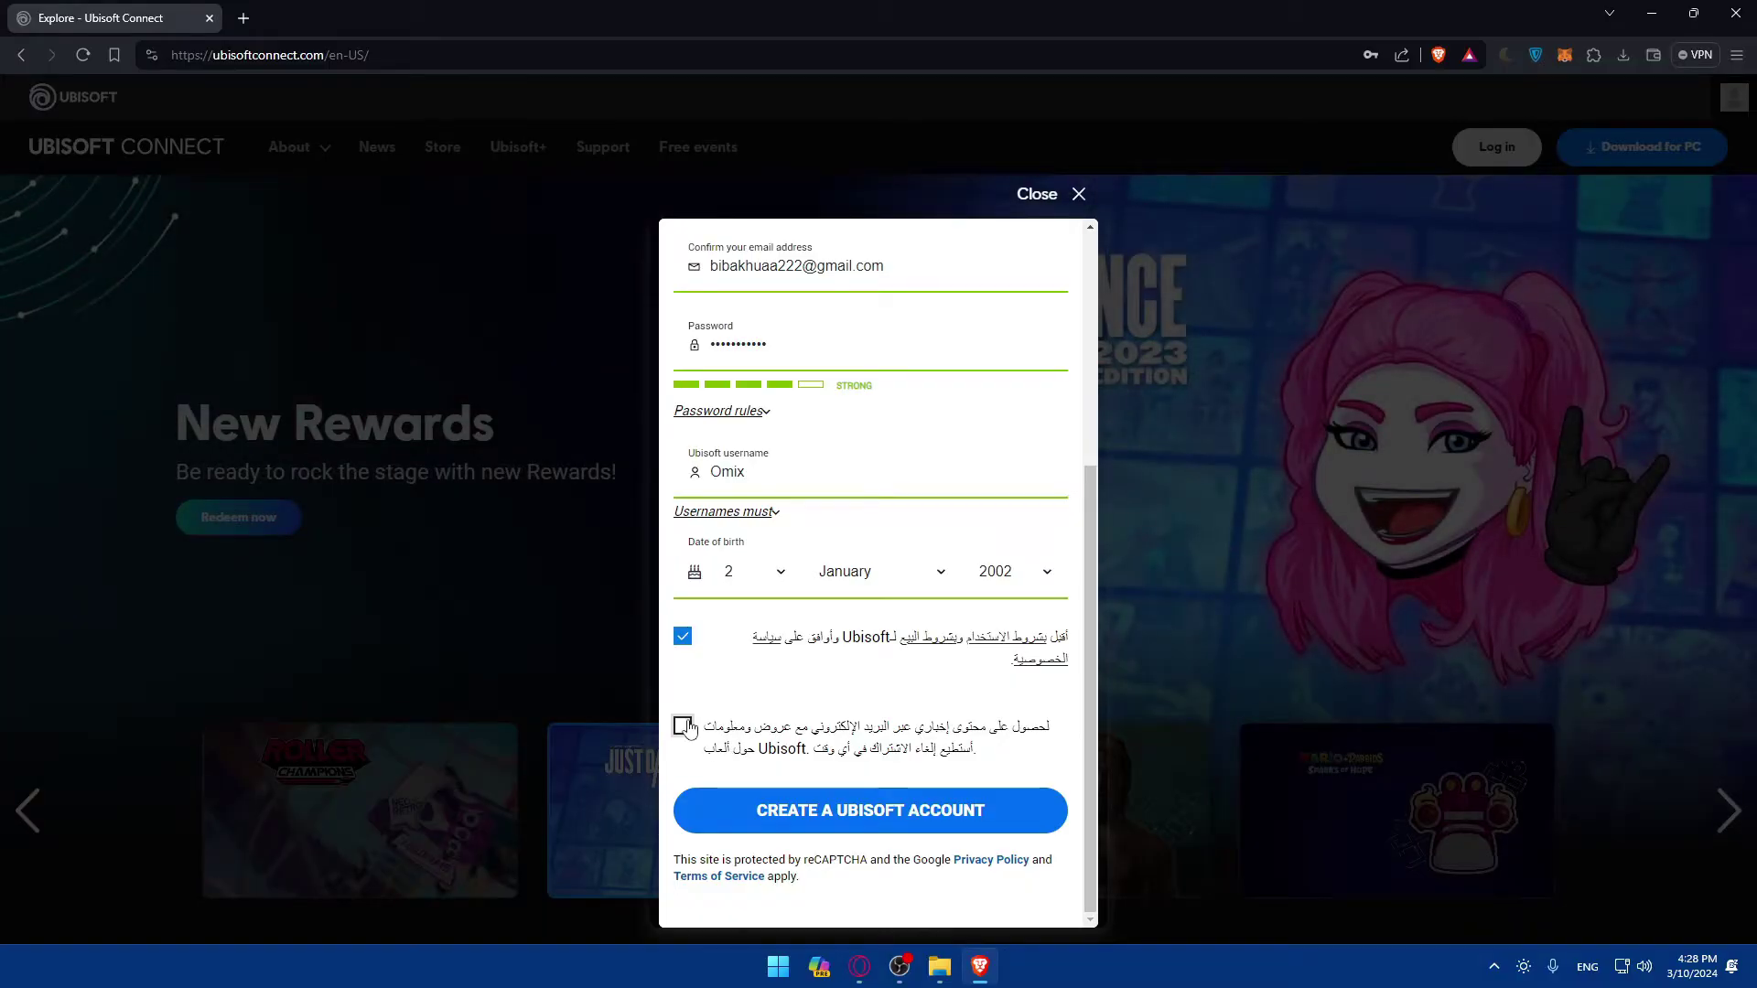
click(834, 812)
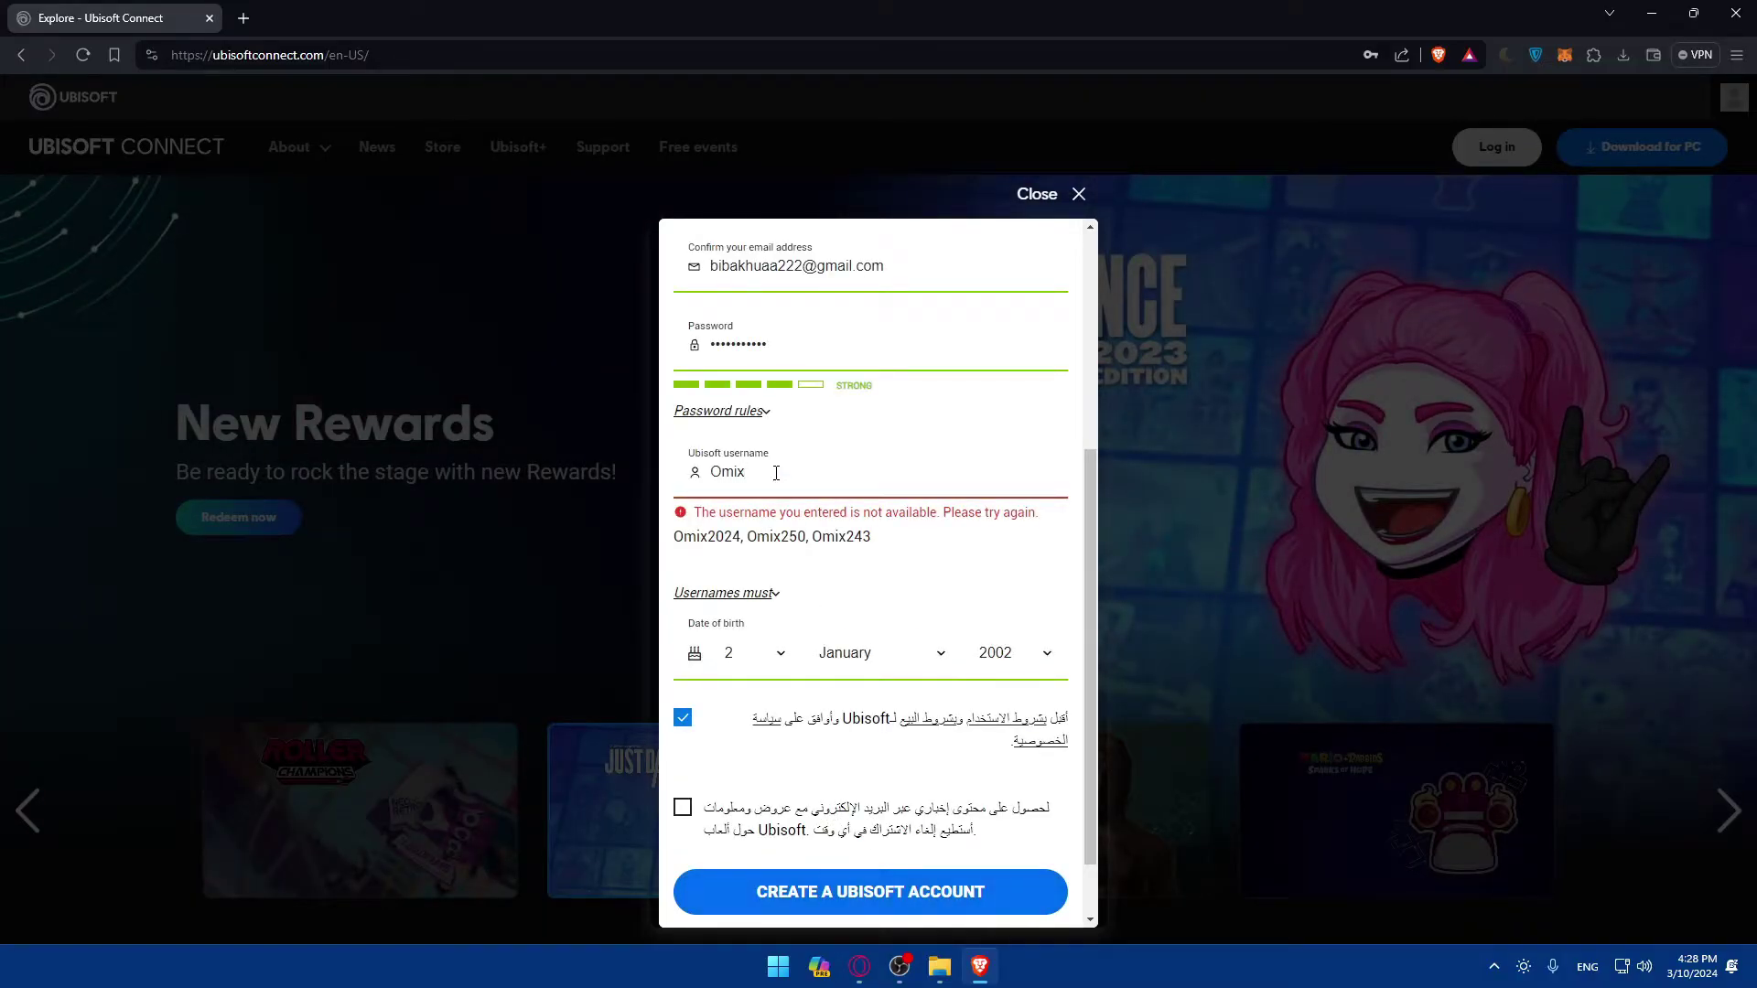
text(369)
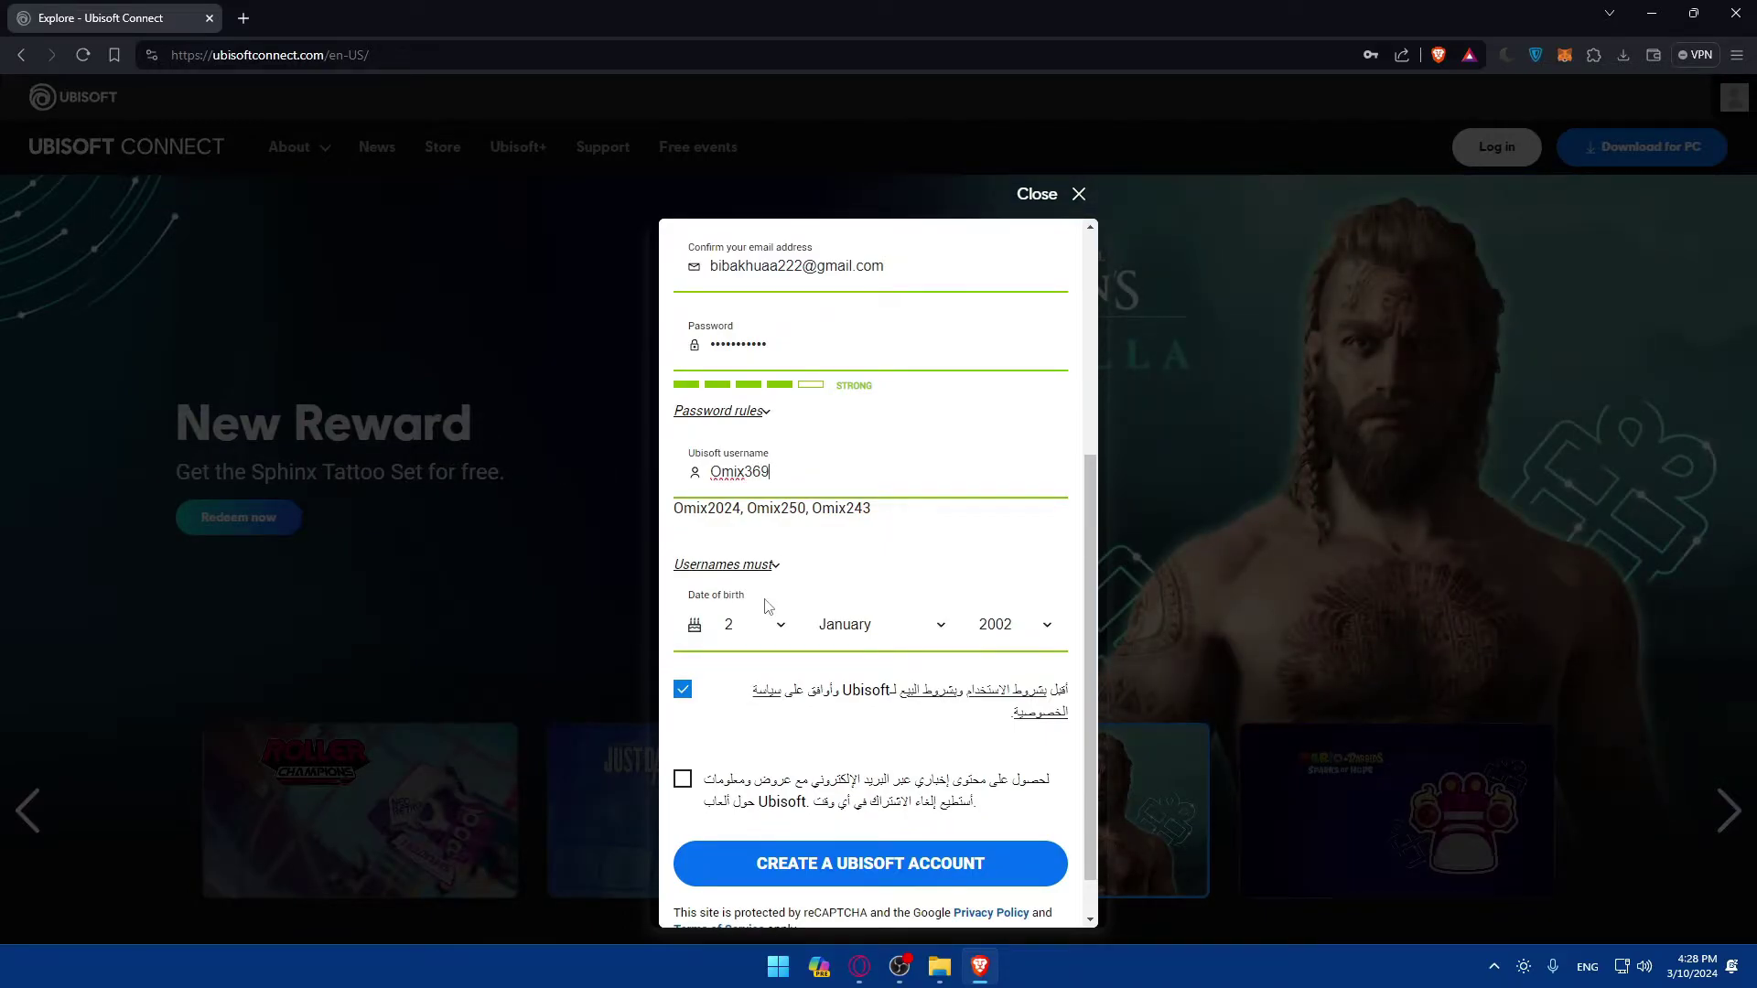
click(862, 858)
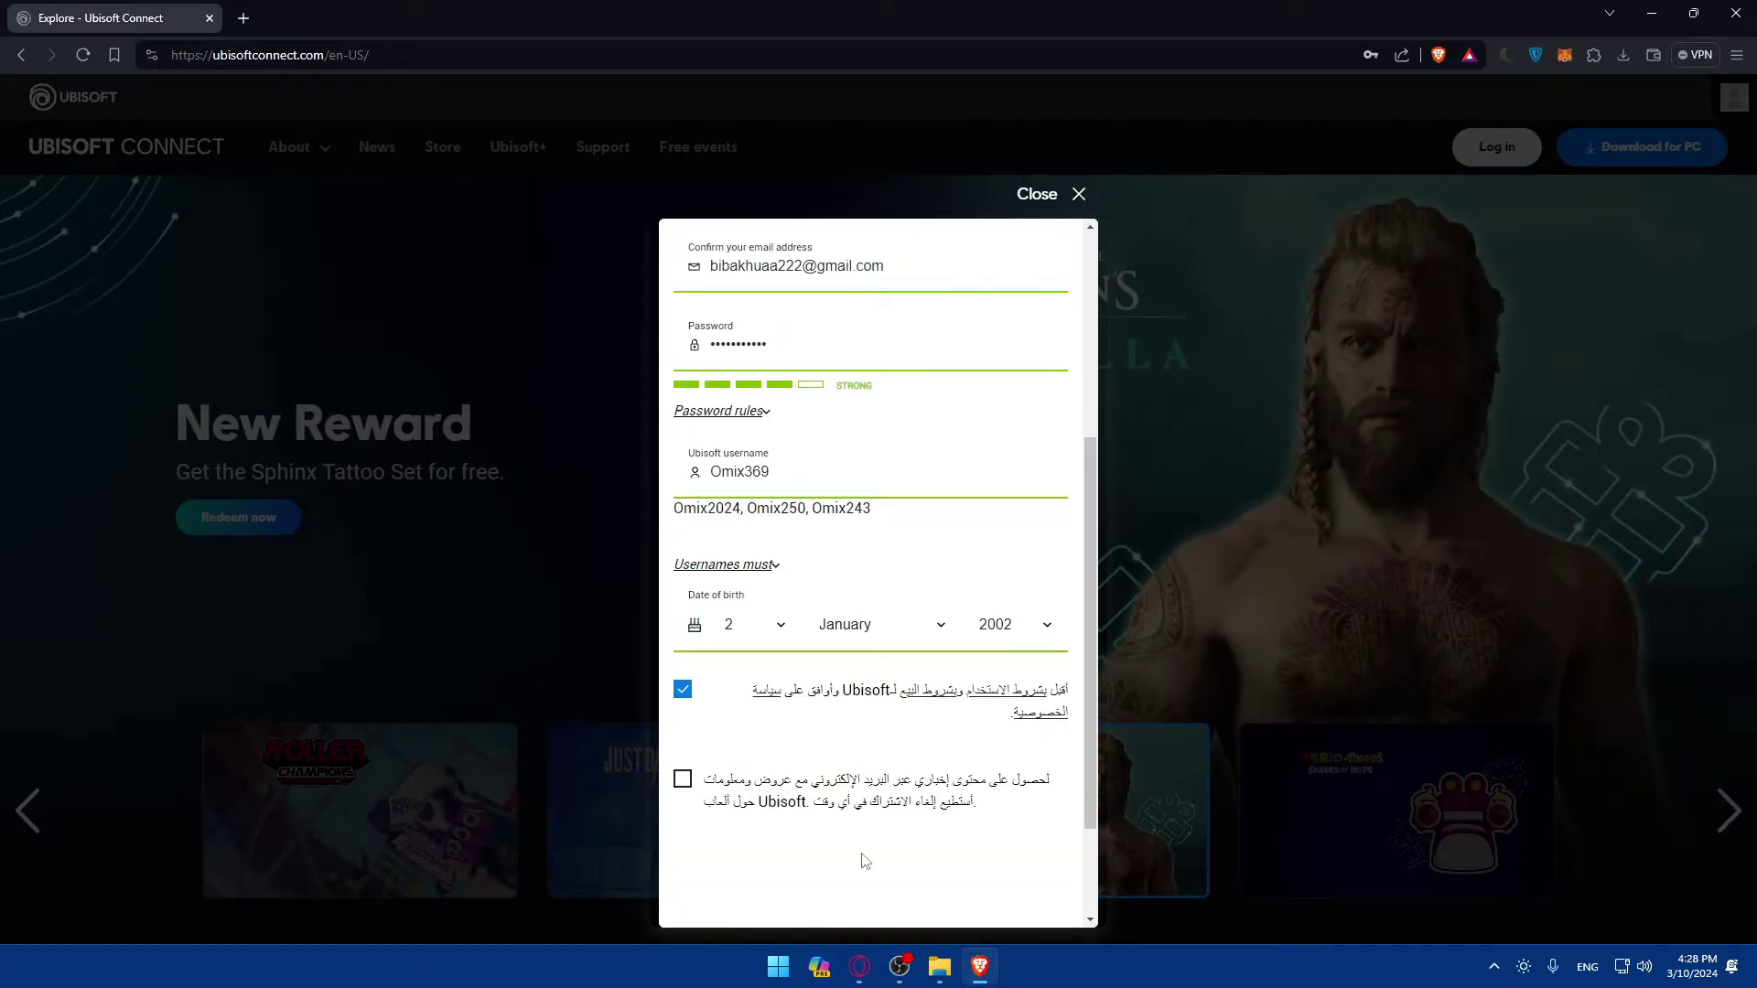
scroll(861, 860, down, 2)
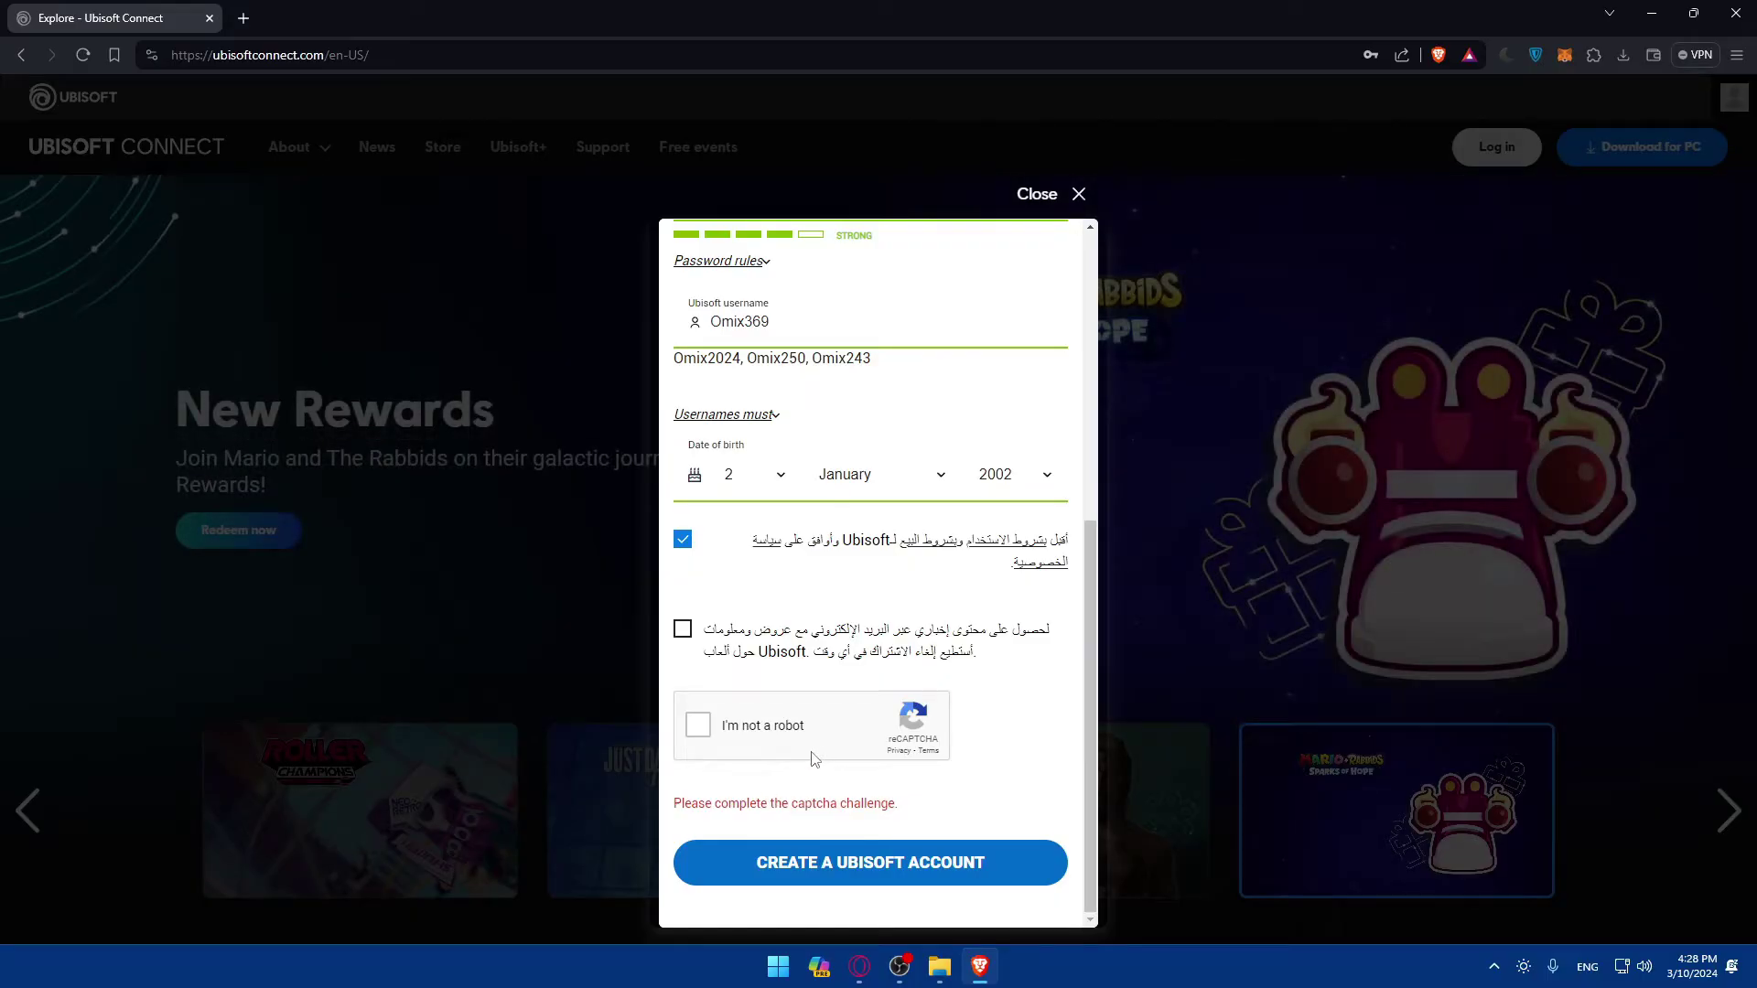
Start the reCAPTCHA and select the bicycle squares in the first grid
click(697, 726)
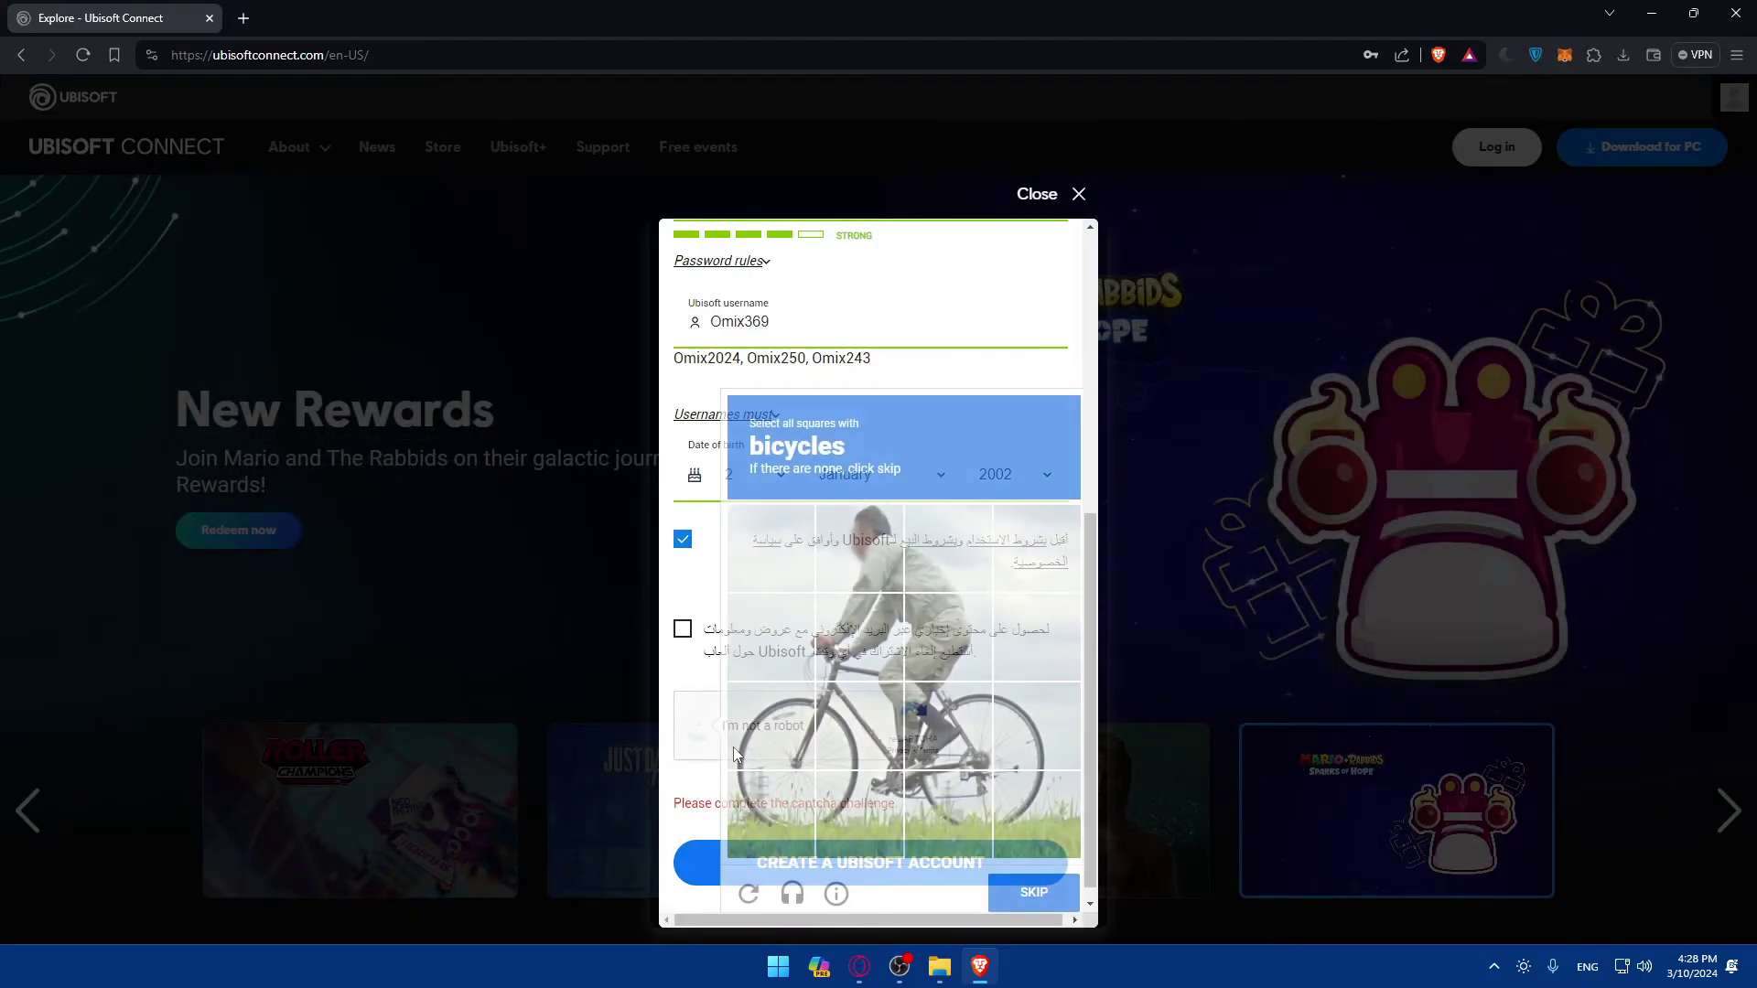
click(771, 738)
click(859, 638)
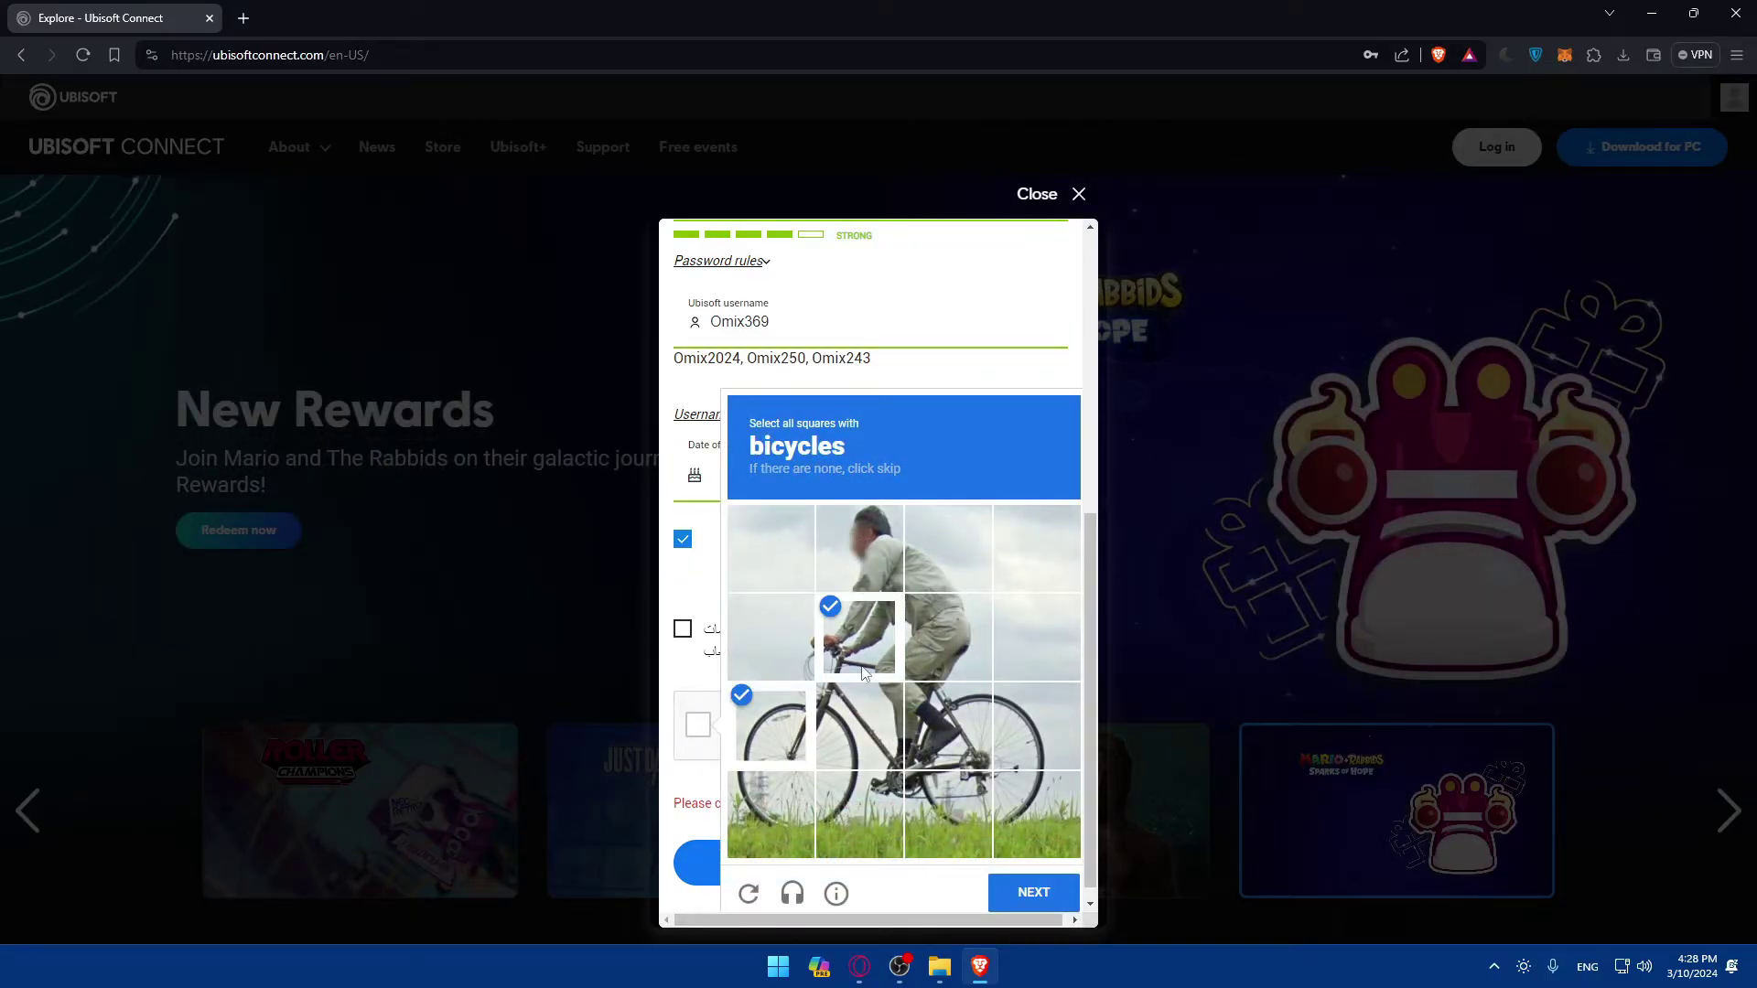
click(772, 637)
click(866, 707)
click(948, 726)
click(1037, 726)
click(1037, 814)
click(889, 793)
click(809, 811)
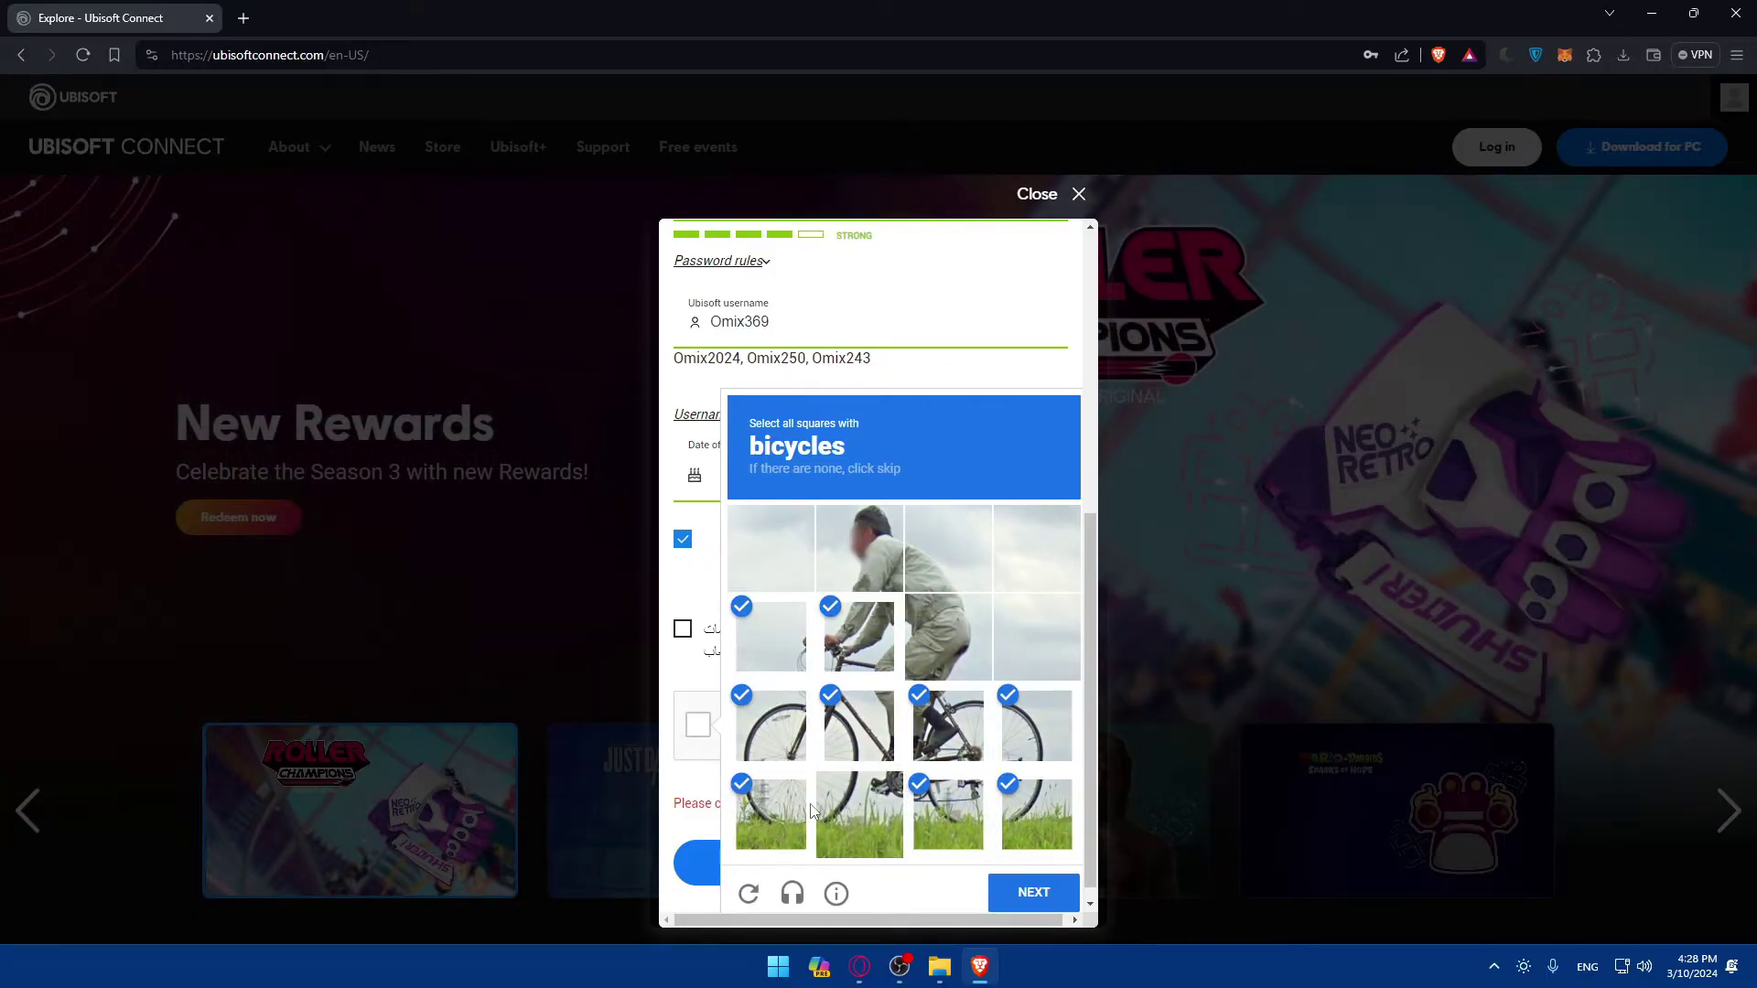
click(1011, 894)
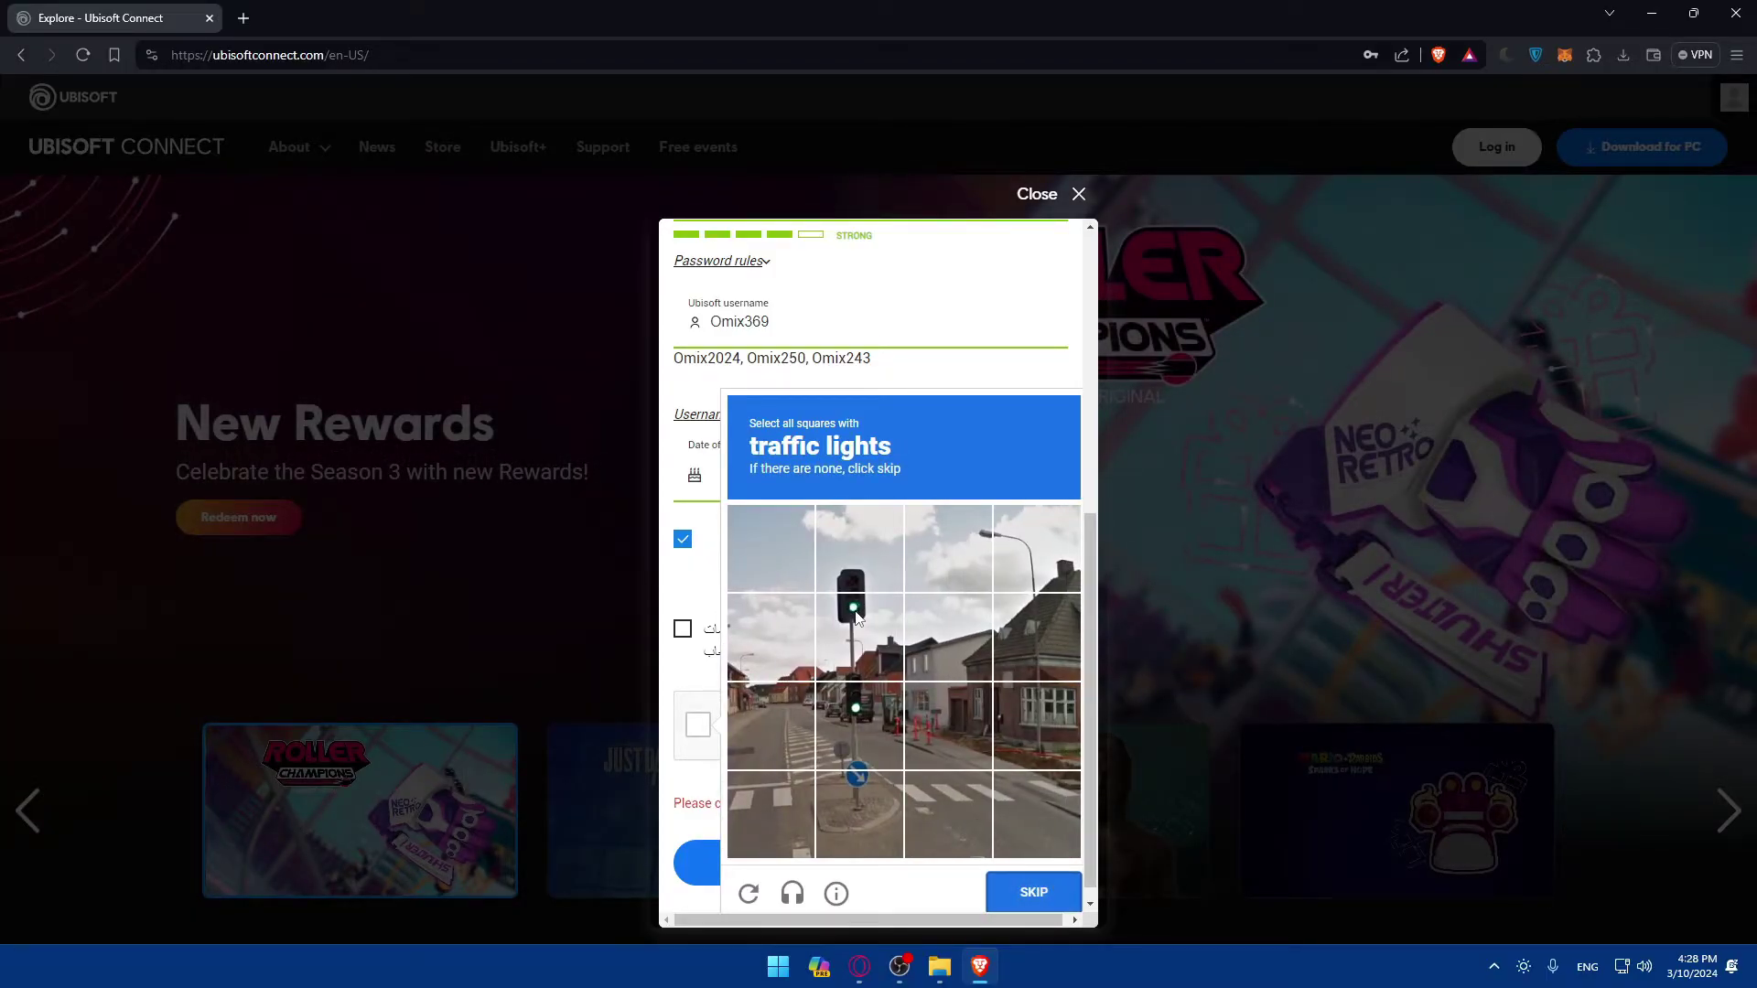
Answer the traffic light grid and then the crosswalk grid
click(859, 637)
click(859, 549)
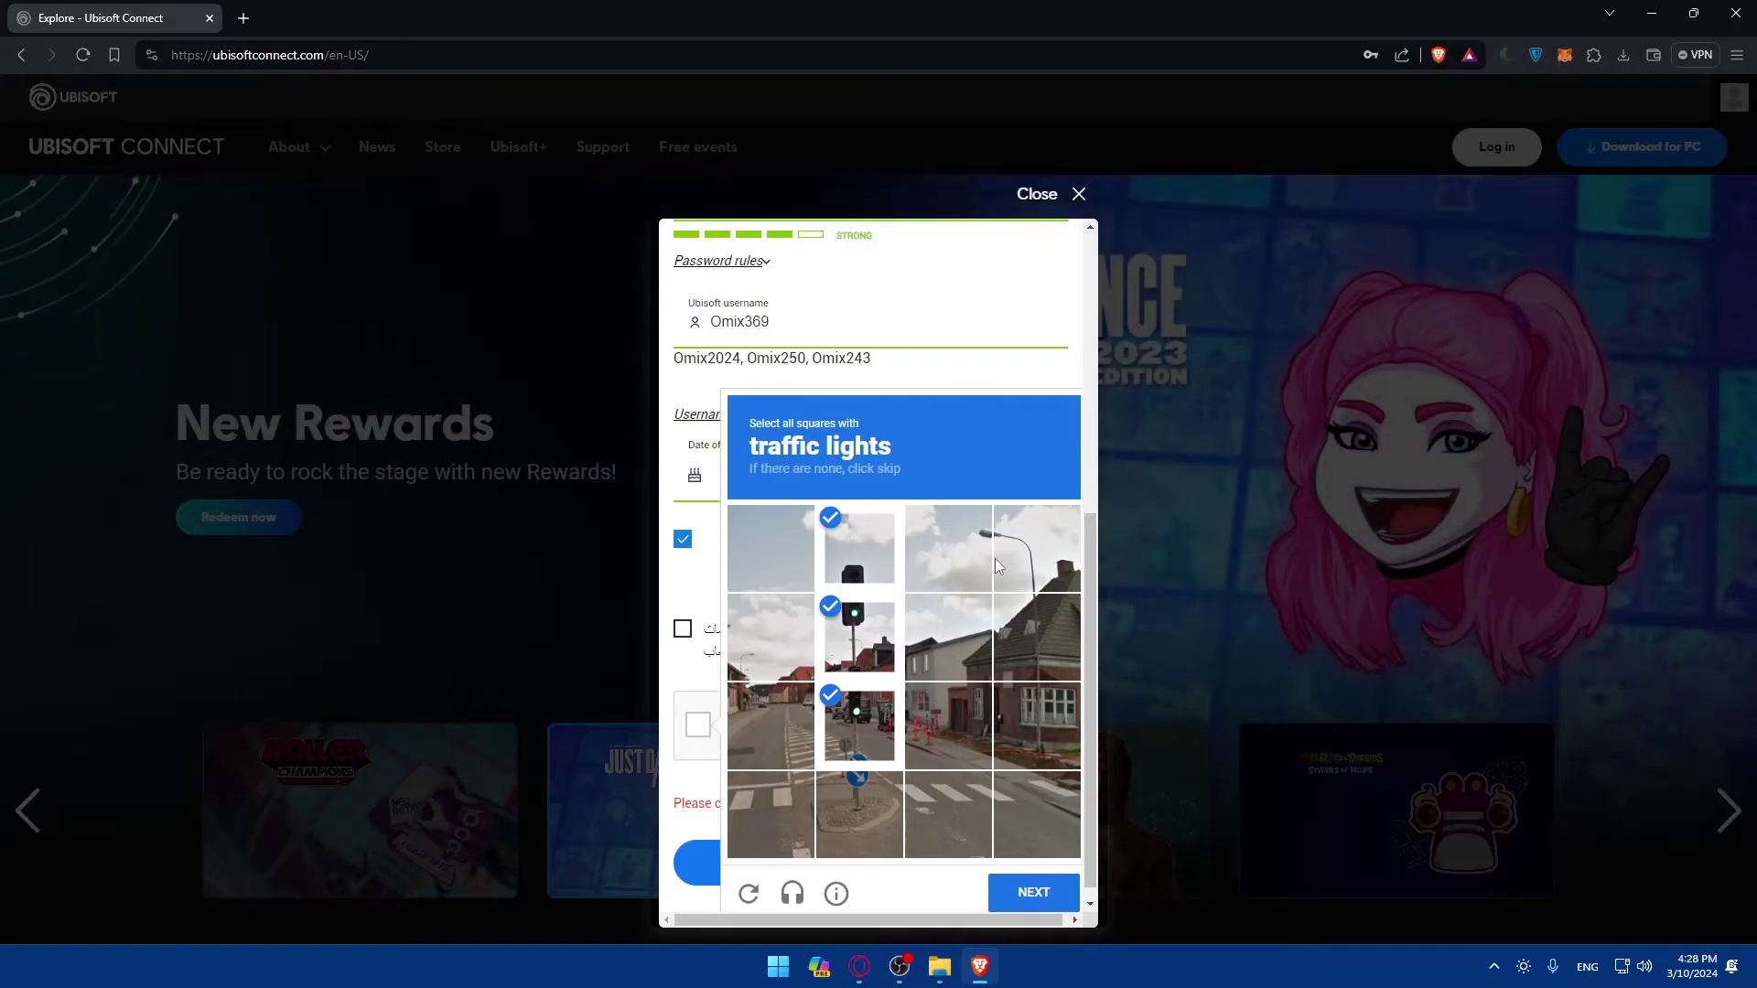
click(1044, 889)
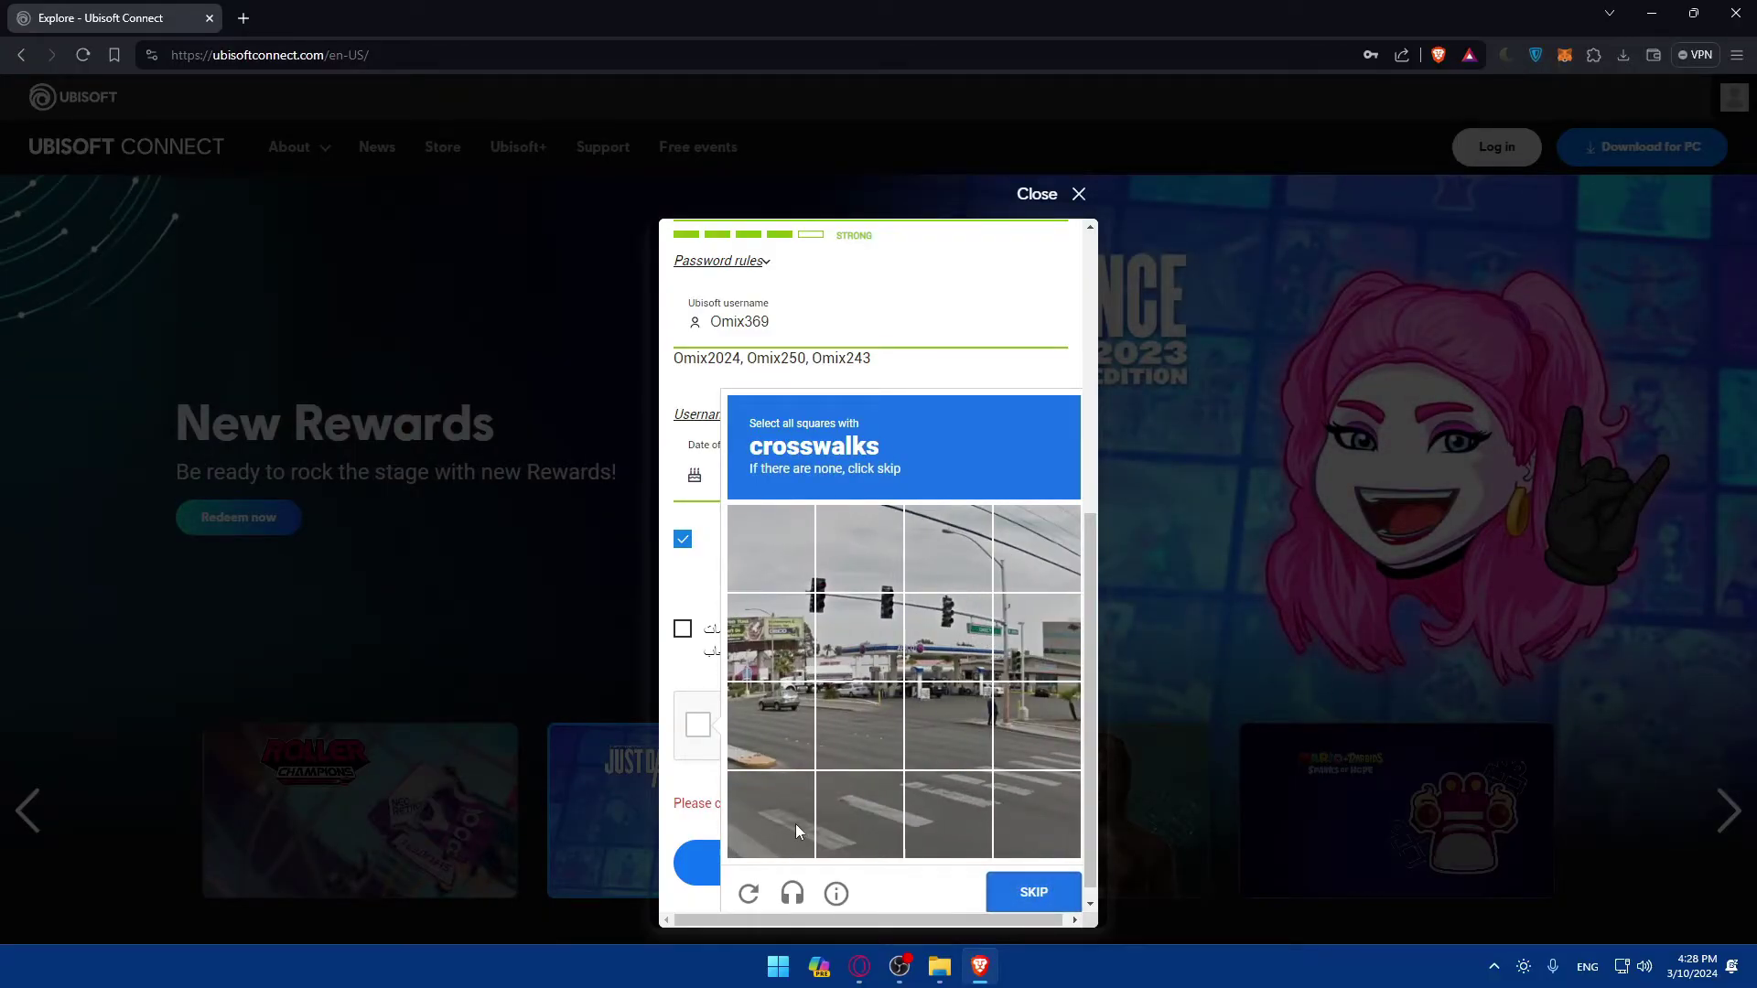
click(794, 824)
click(860, 815)
click(954, 811)
click(1038, 815)
click(1039, 727)
click(948, 727)
click(1050, 884)
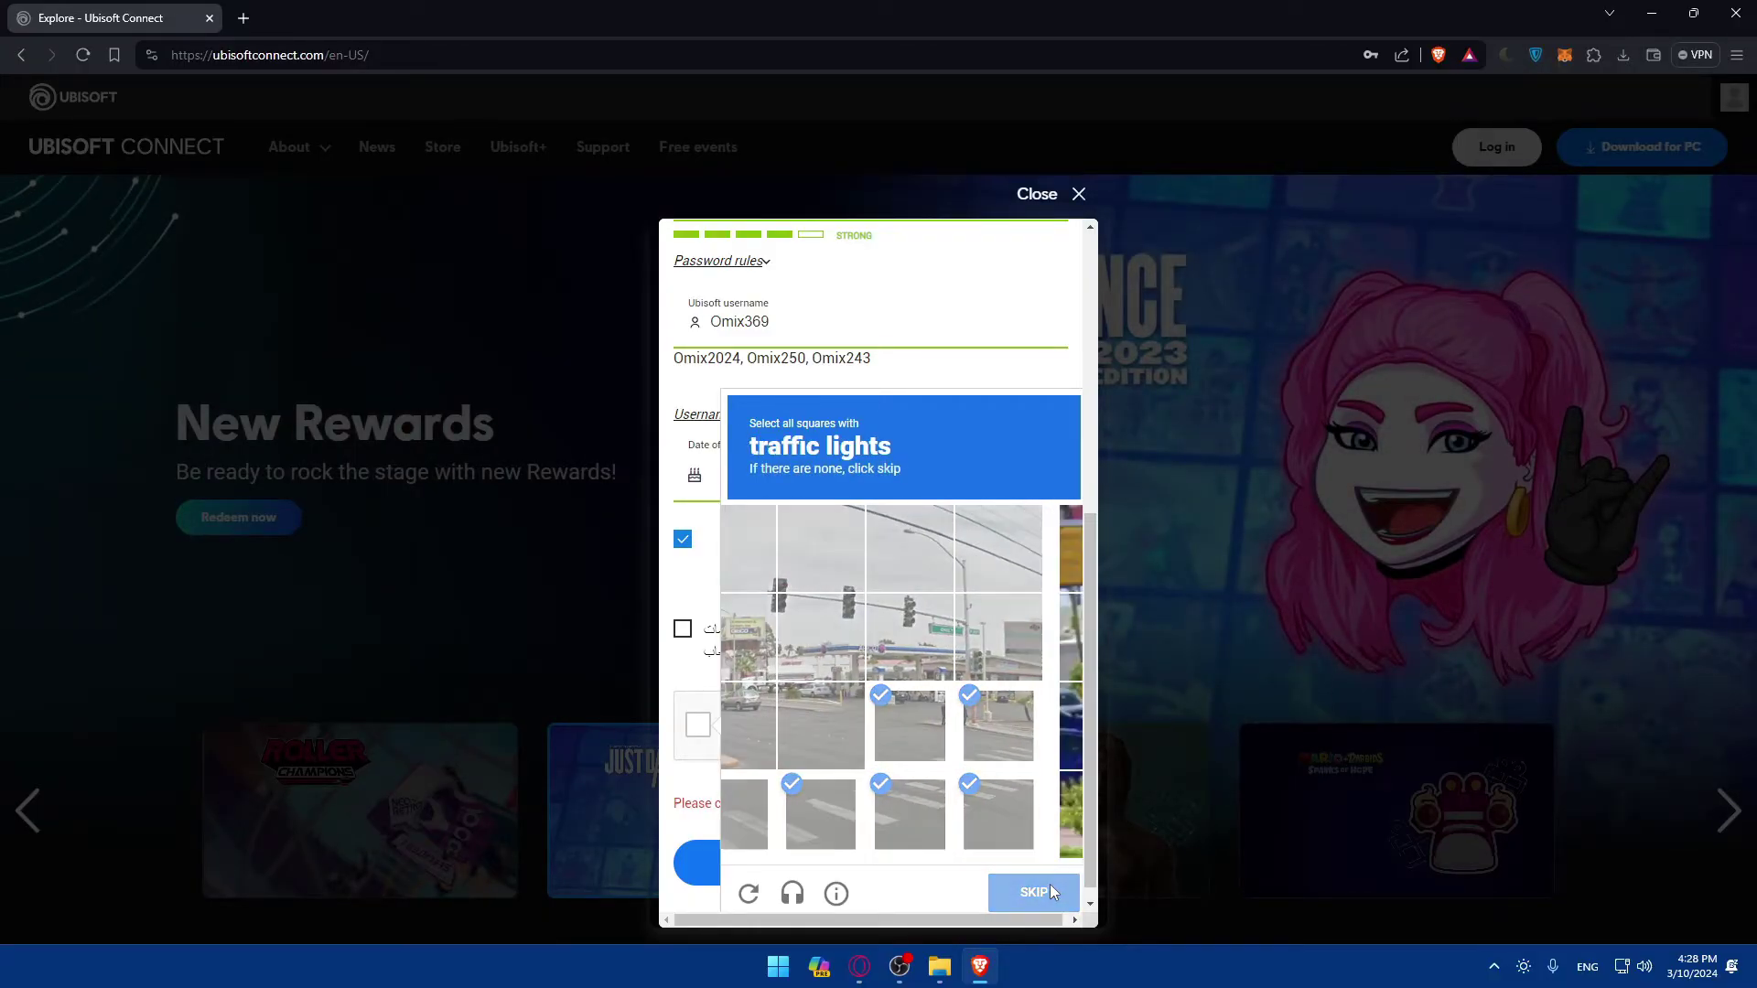
Answer two more traffic light grids
click(858, 635)
click(858, 726)
click(771, 725)
click(771, 636)
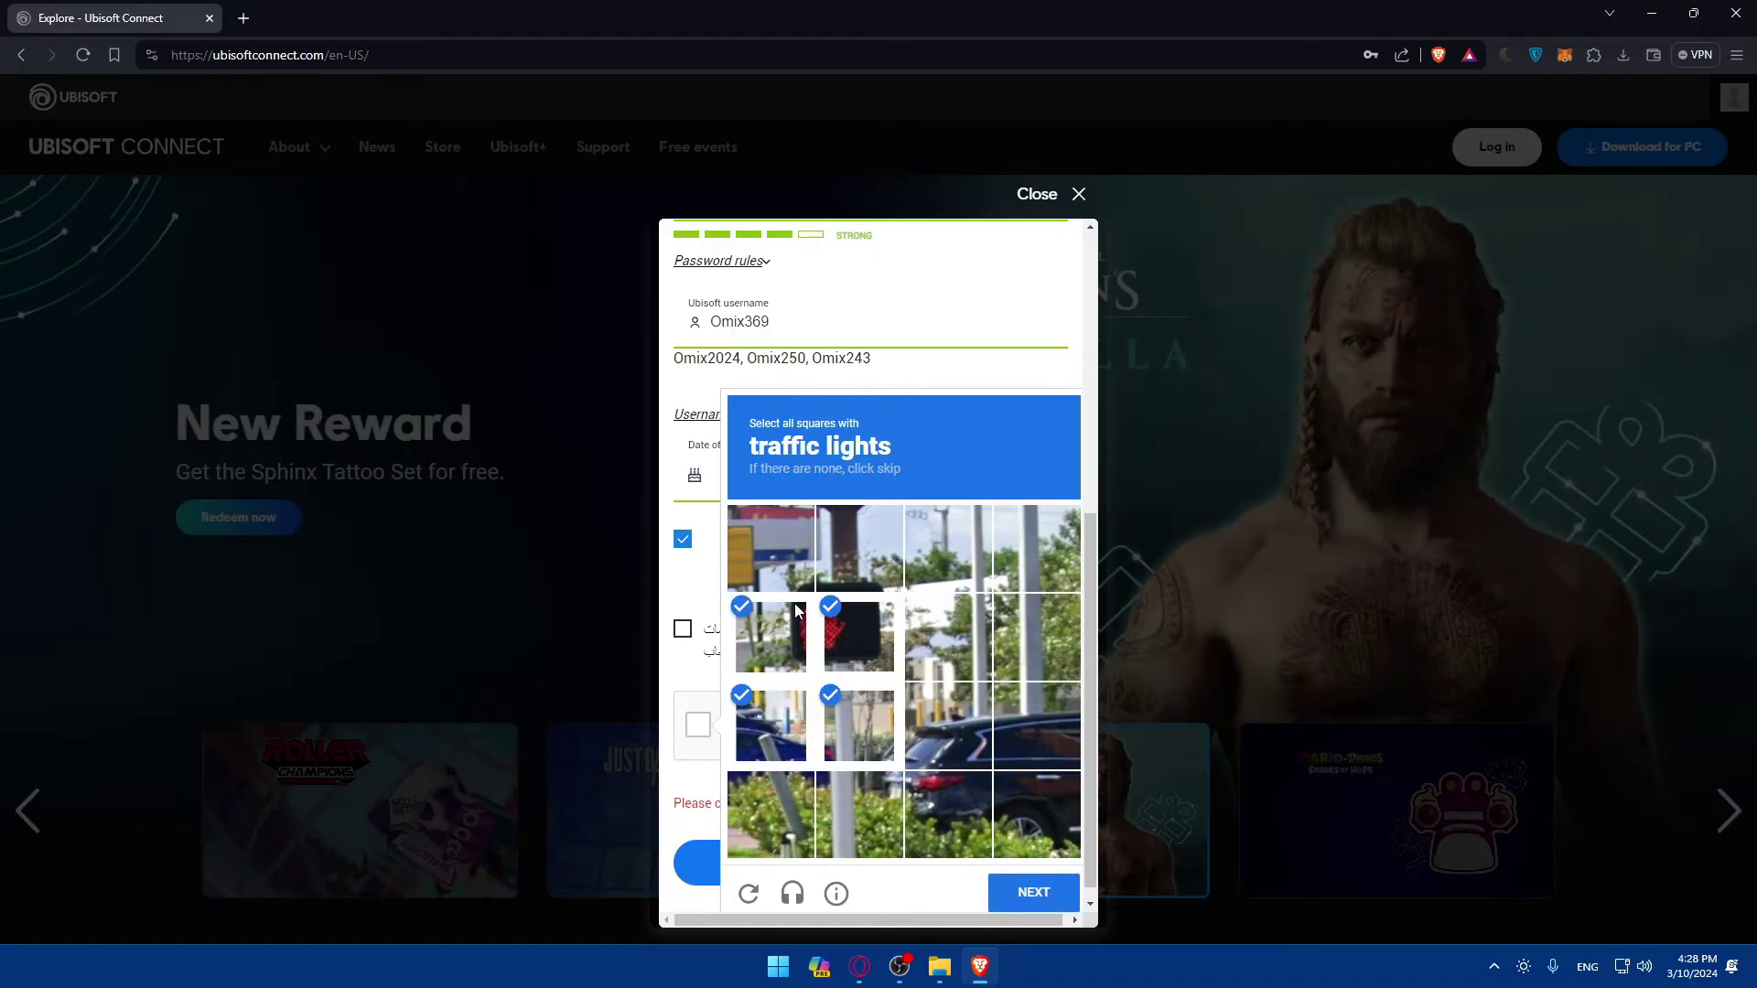
click(772, 549)
click(859, 549)
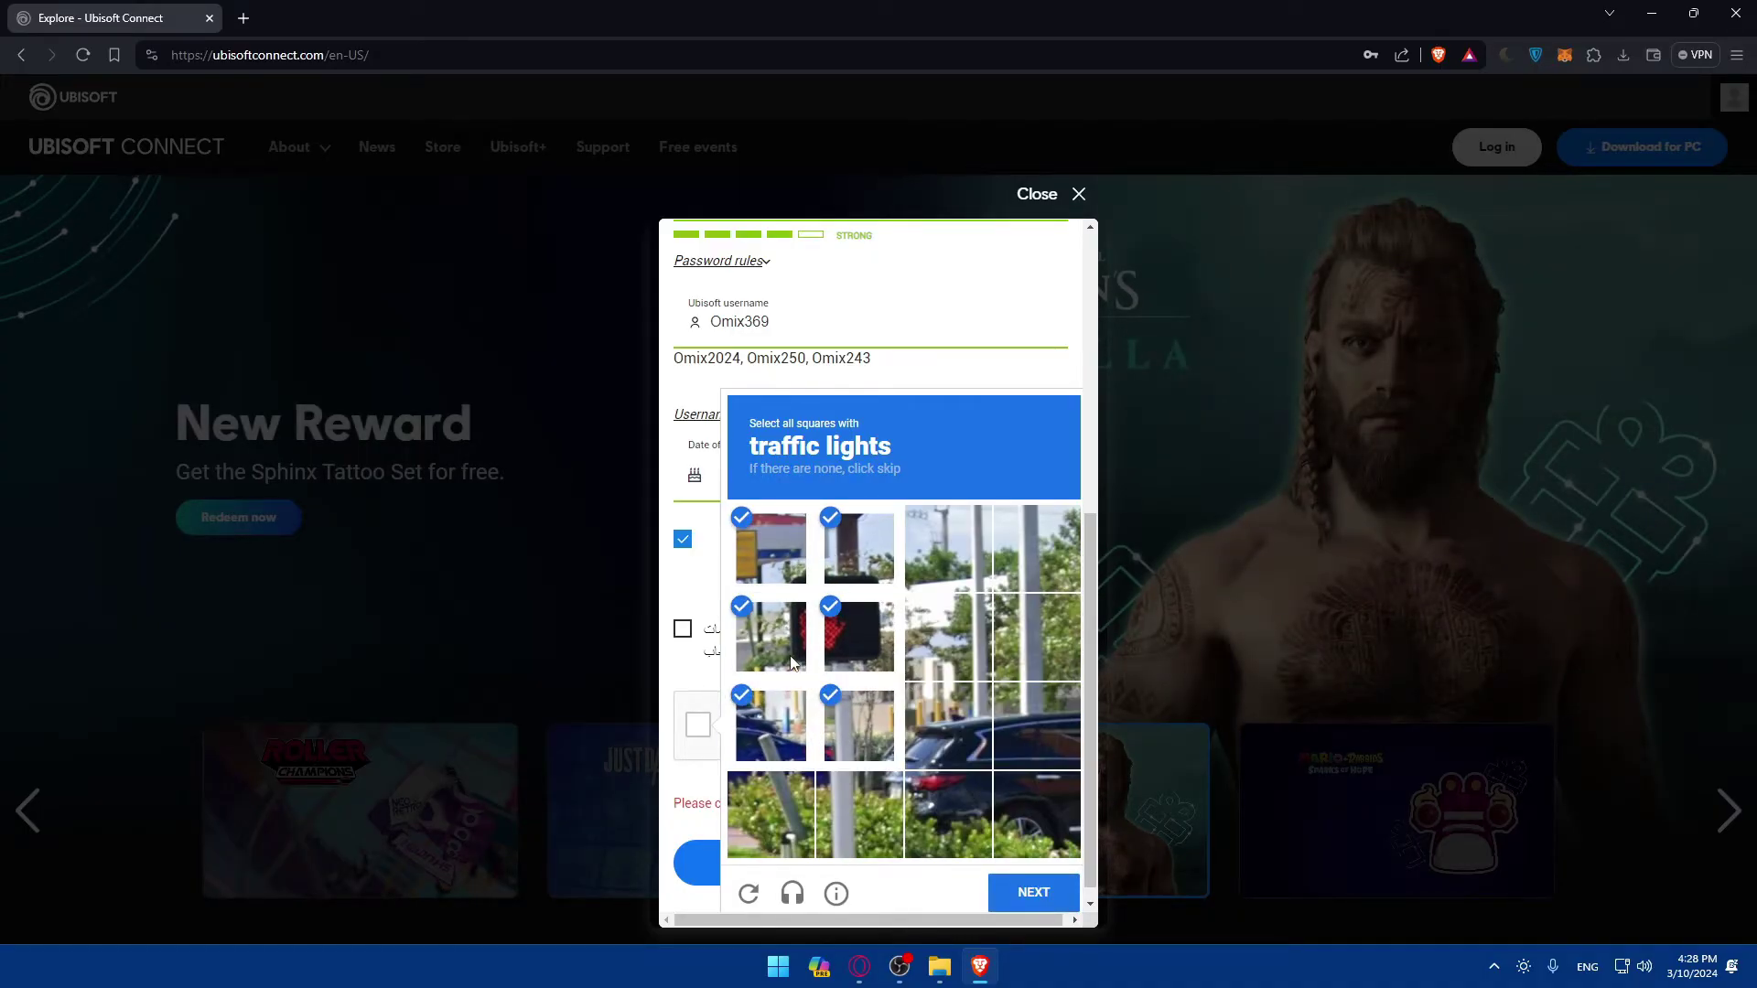
click(1023, 893)
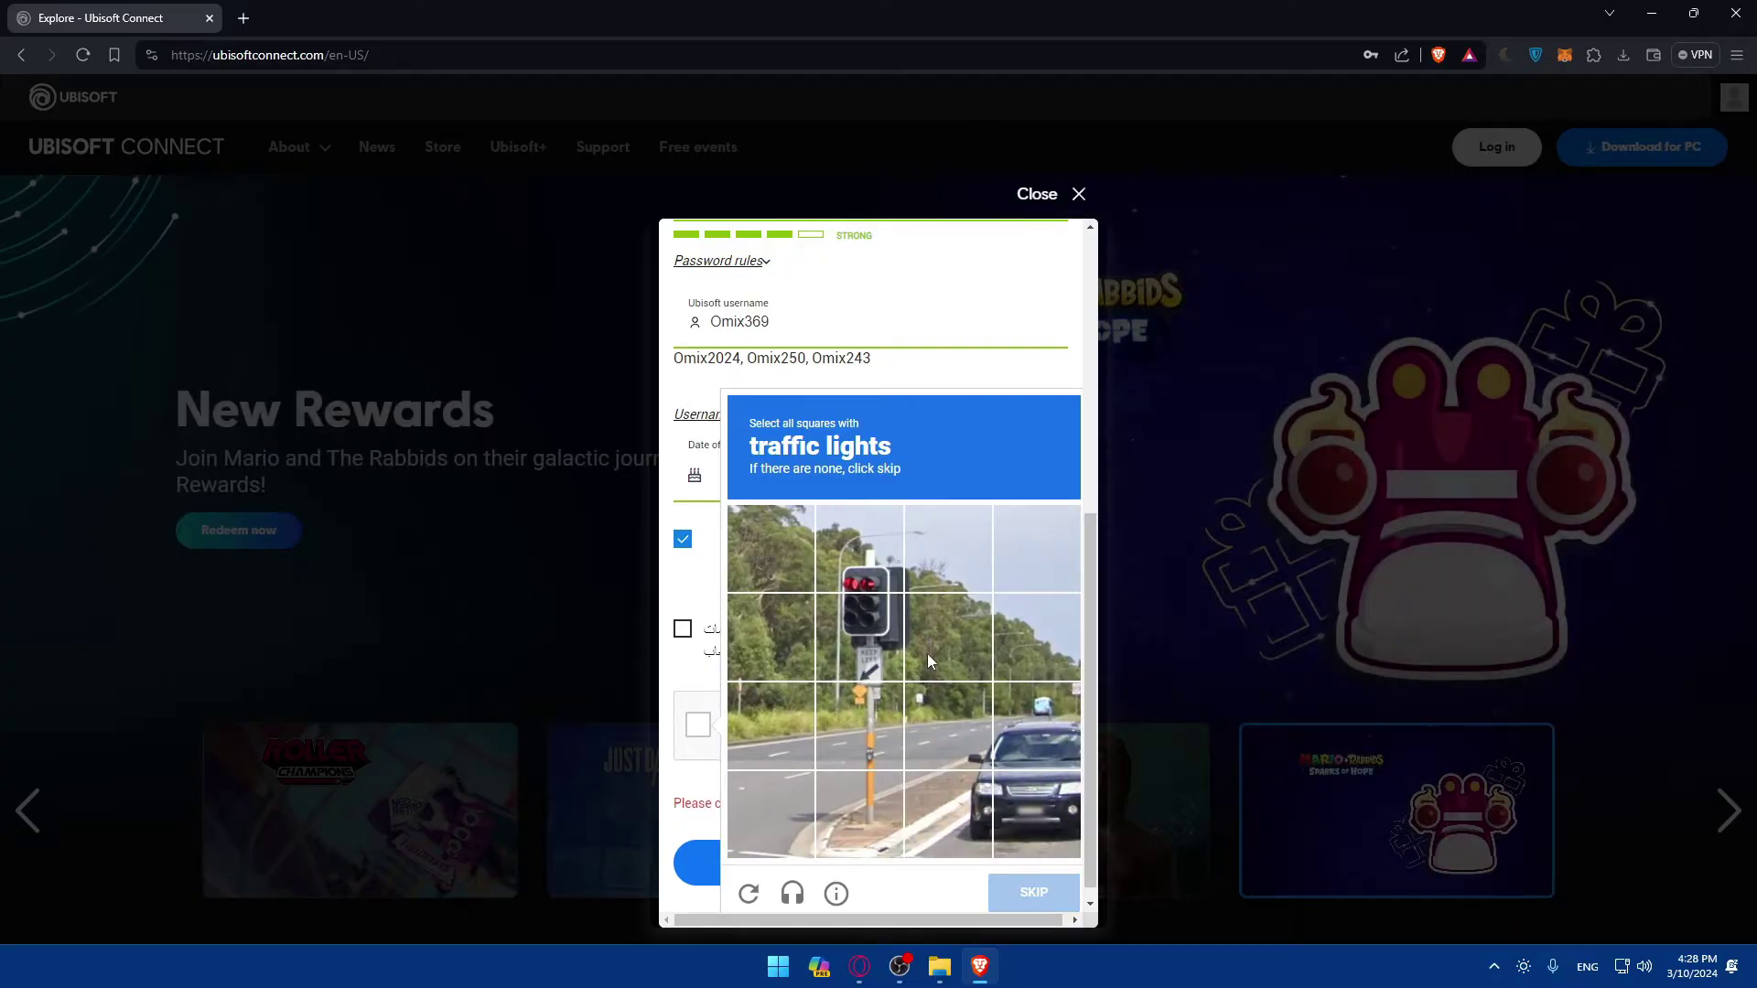
click(858, 637)
click(858, 549)
click(947, 549)
click(947, 637)
click(1041, 894)
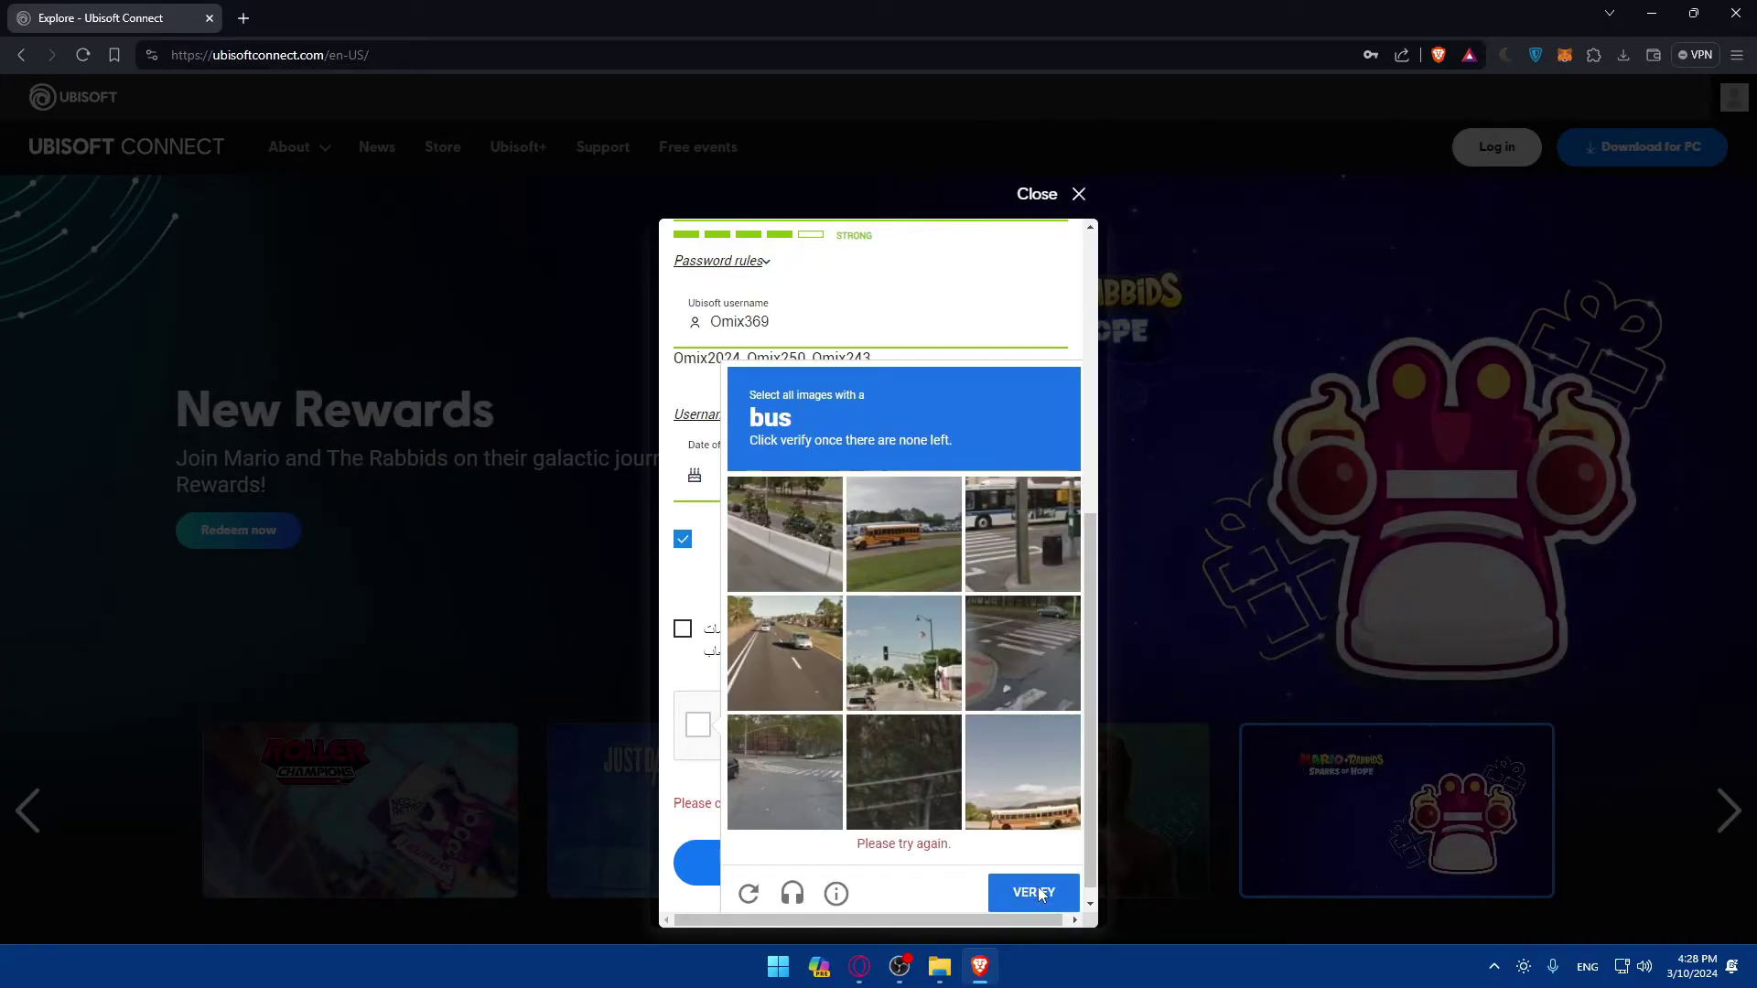
Select the bus images and submit the captcha for checking
click(890, 569)
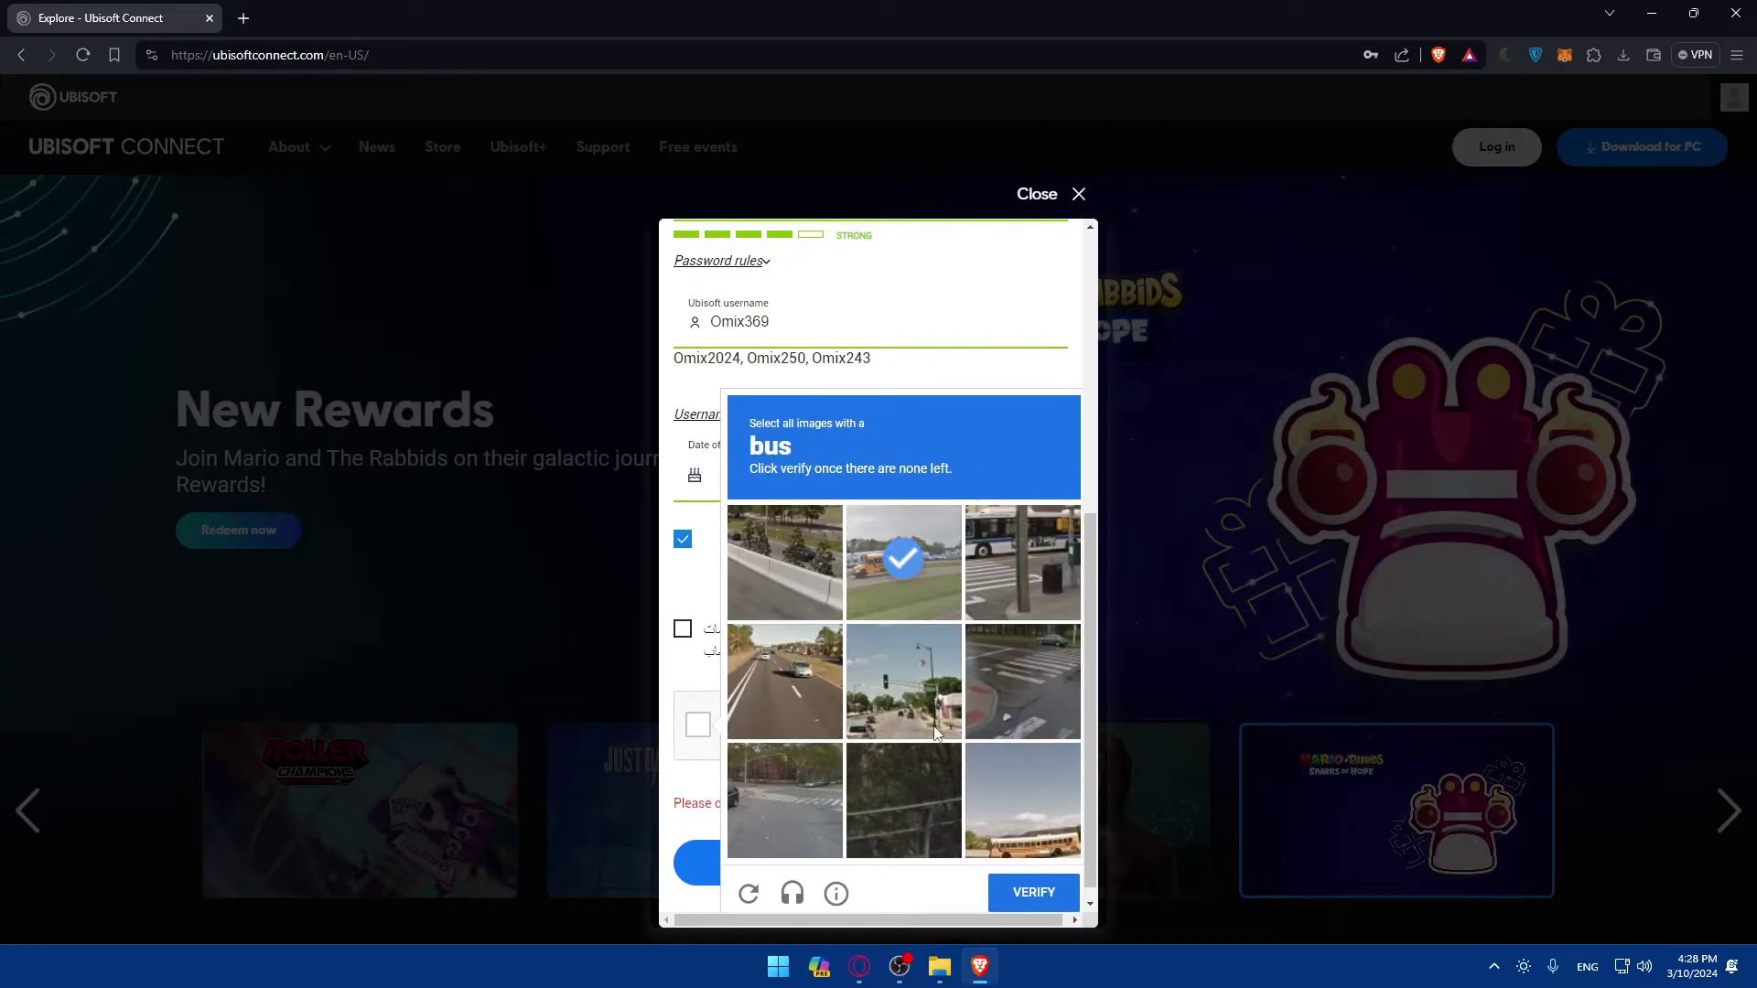
click(1014, 777)
click(1025, 577)
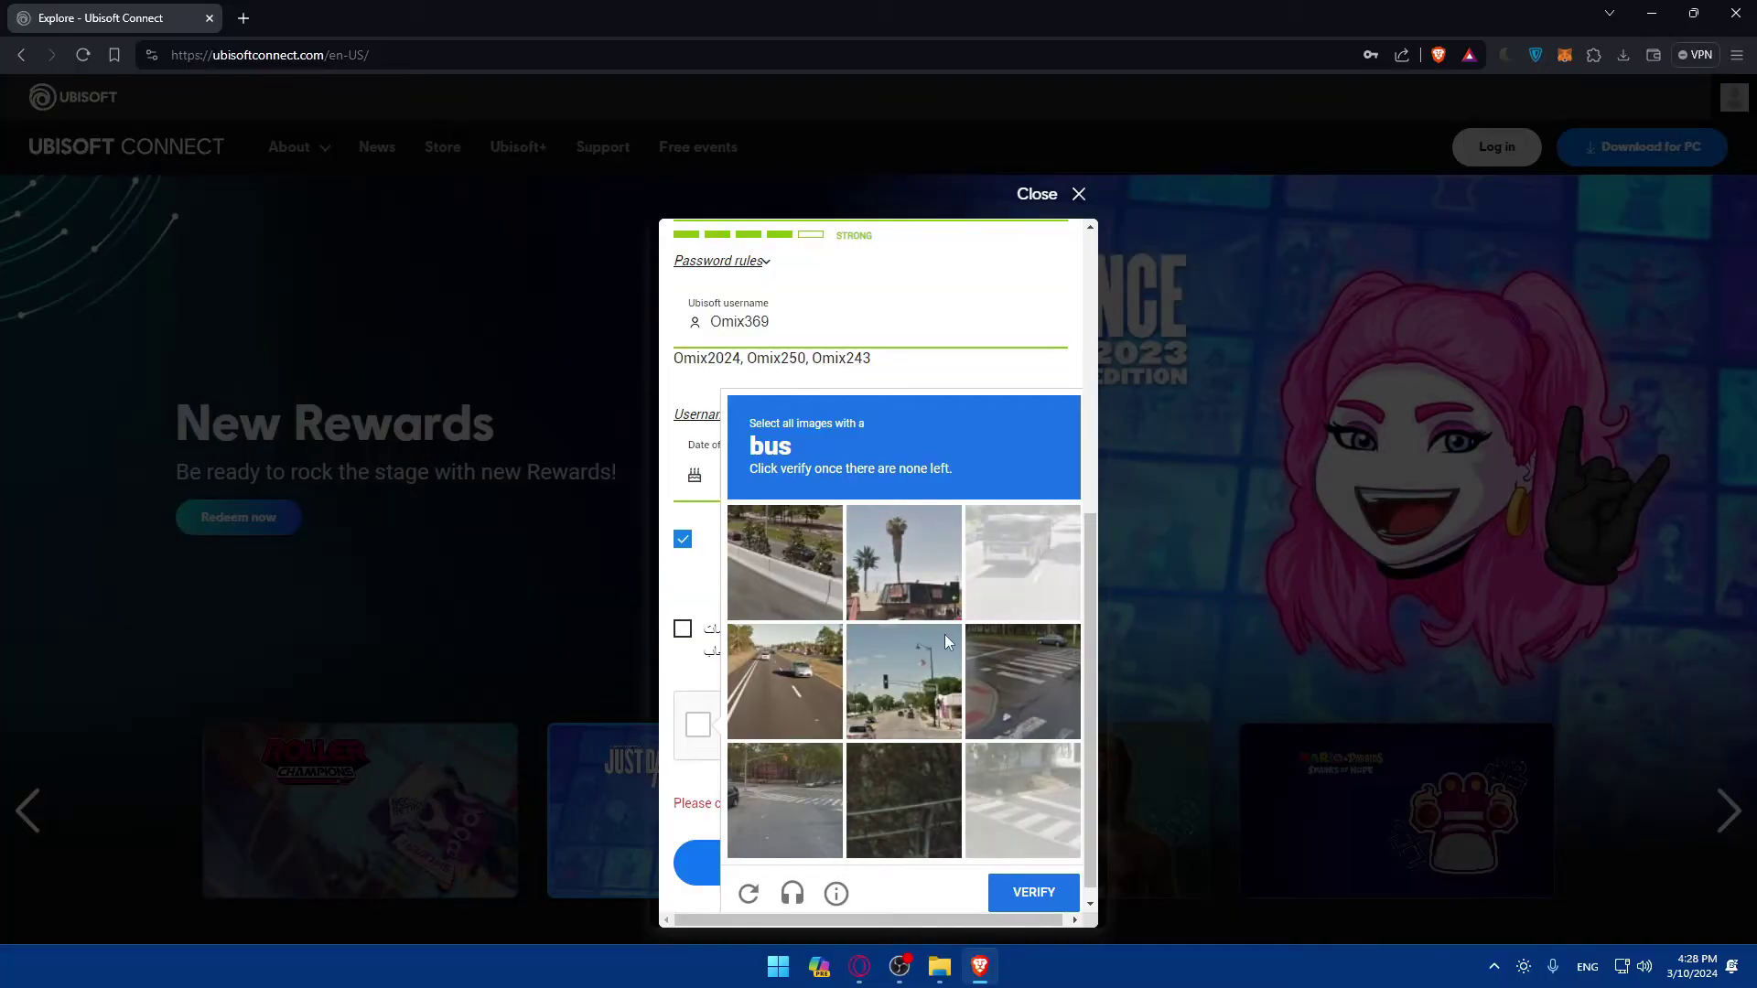
click(1032, 552)
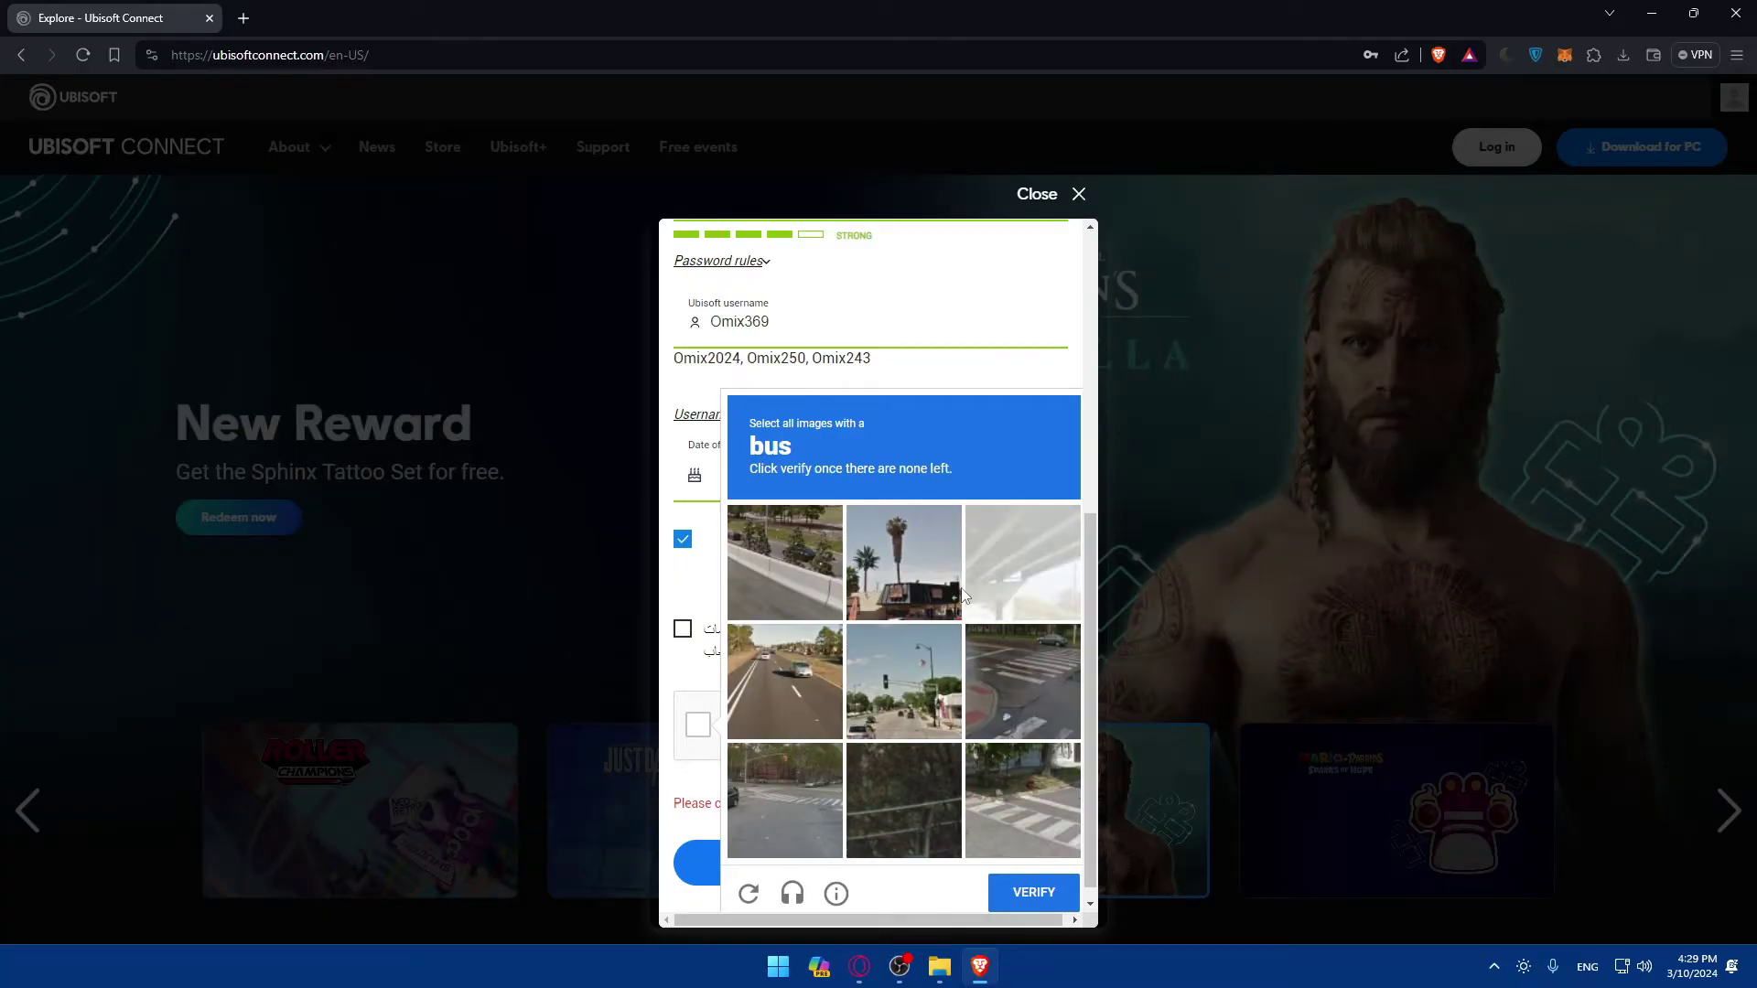
click(1031, 895)
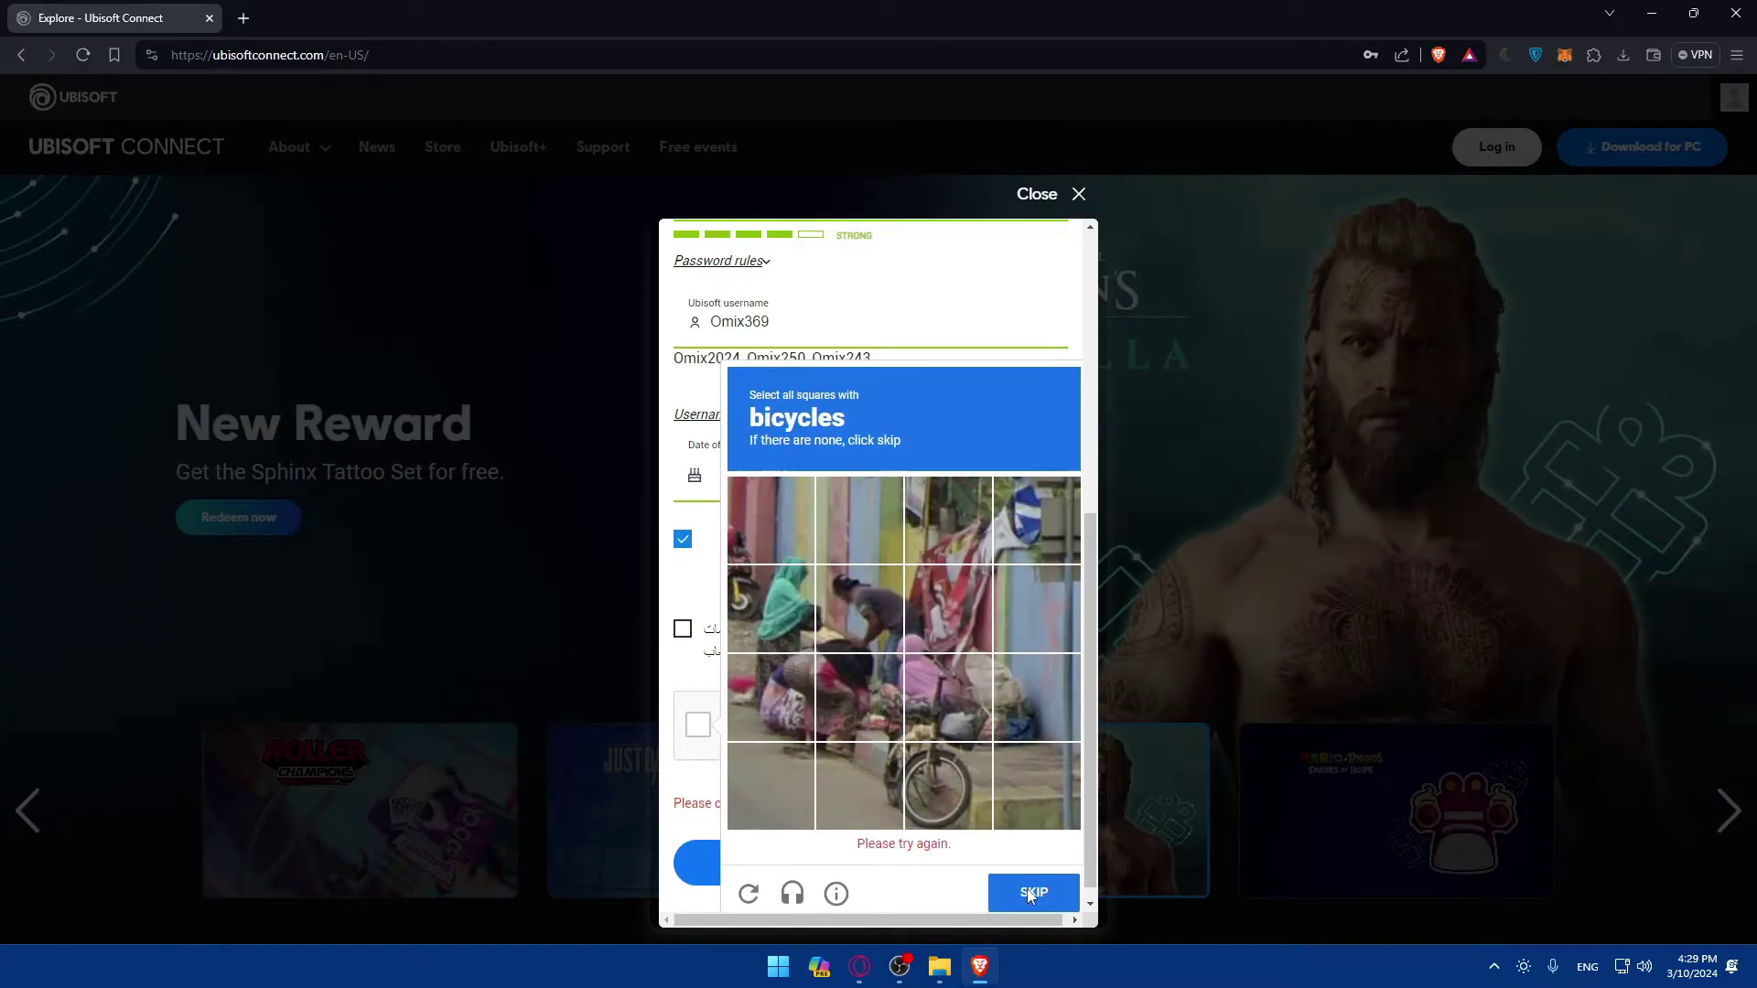
Select the bicycle tiles, then the traffic light tiles in the next grid
click(938, 805)
click(871, 778)
click(932, 728)
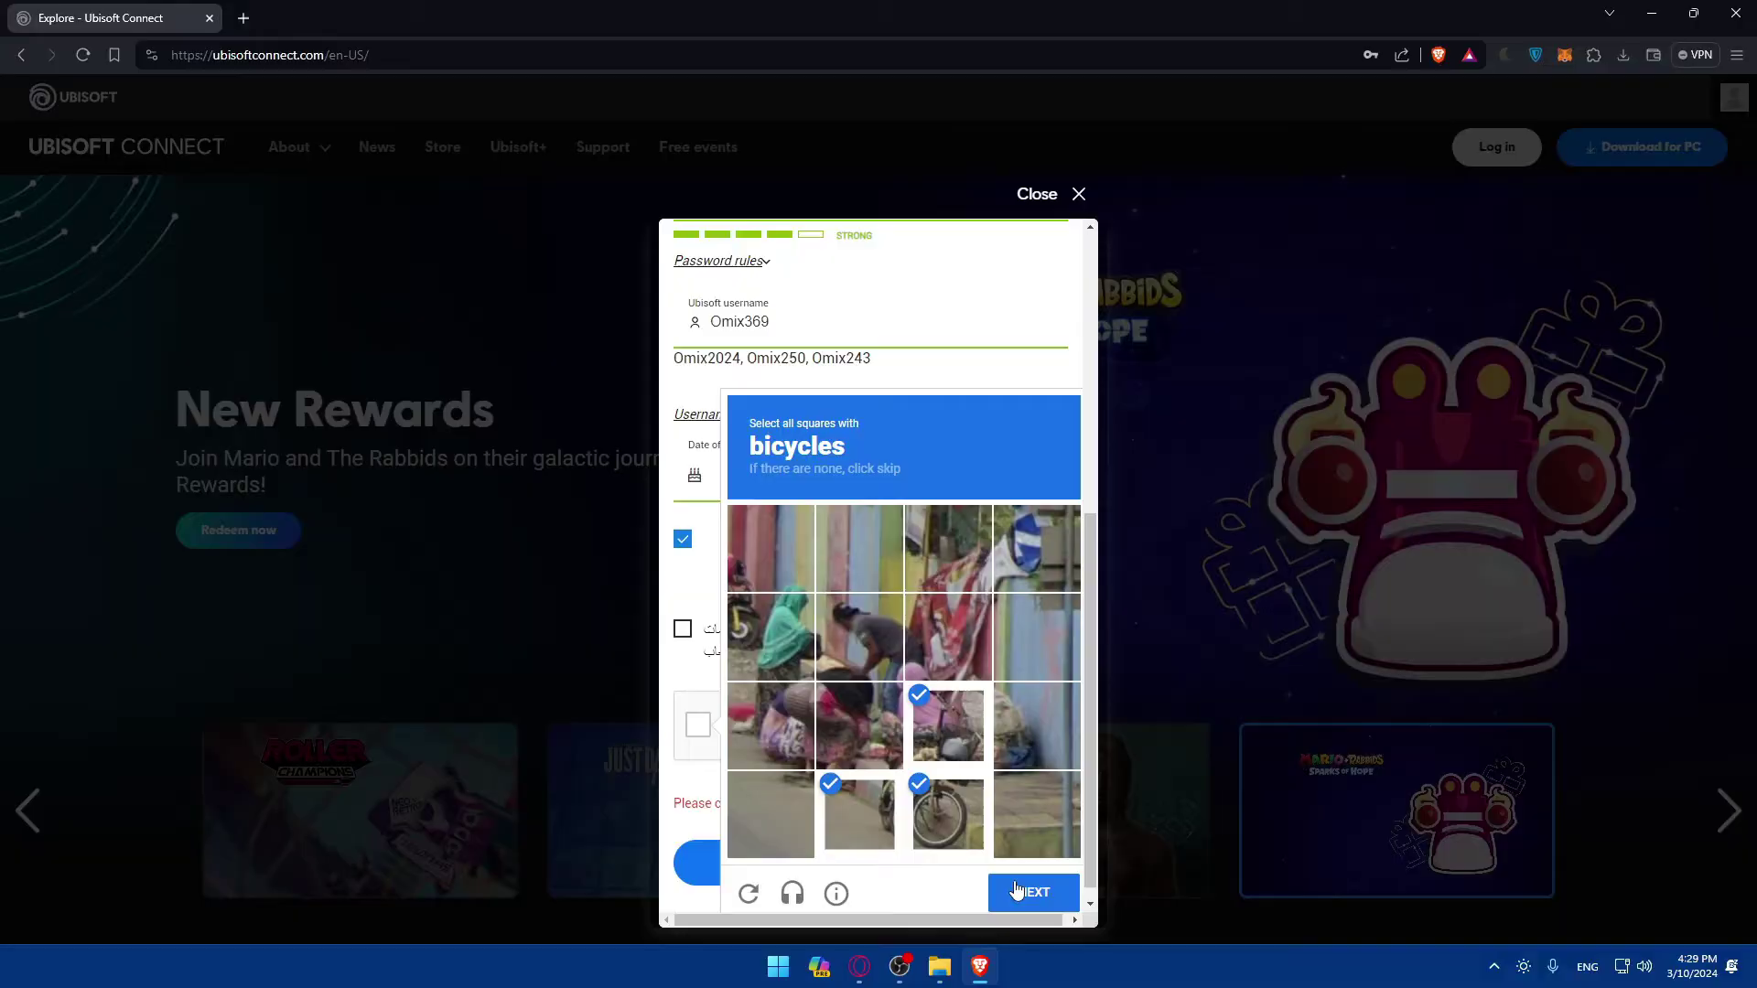
click(1018, 888)
click(859, 636)
click(771, 636)
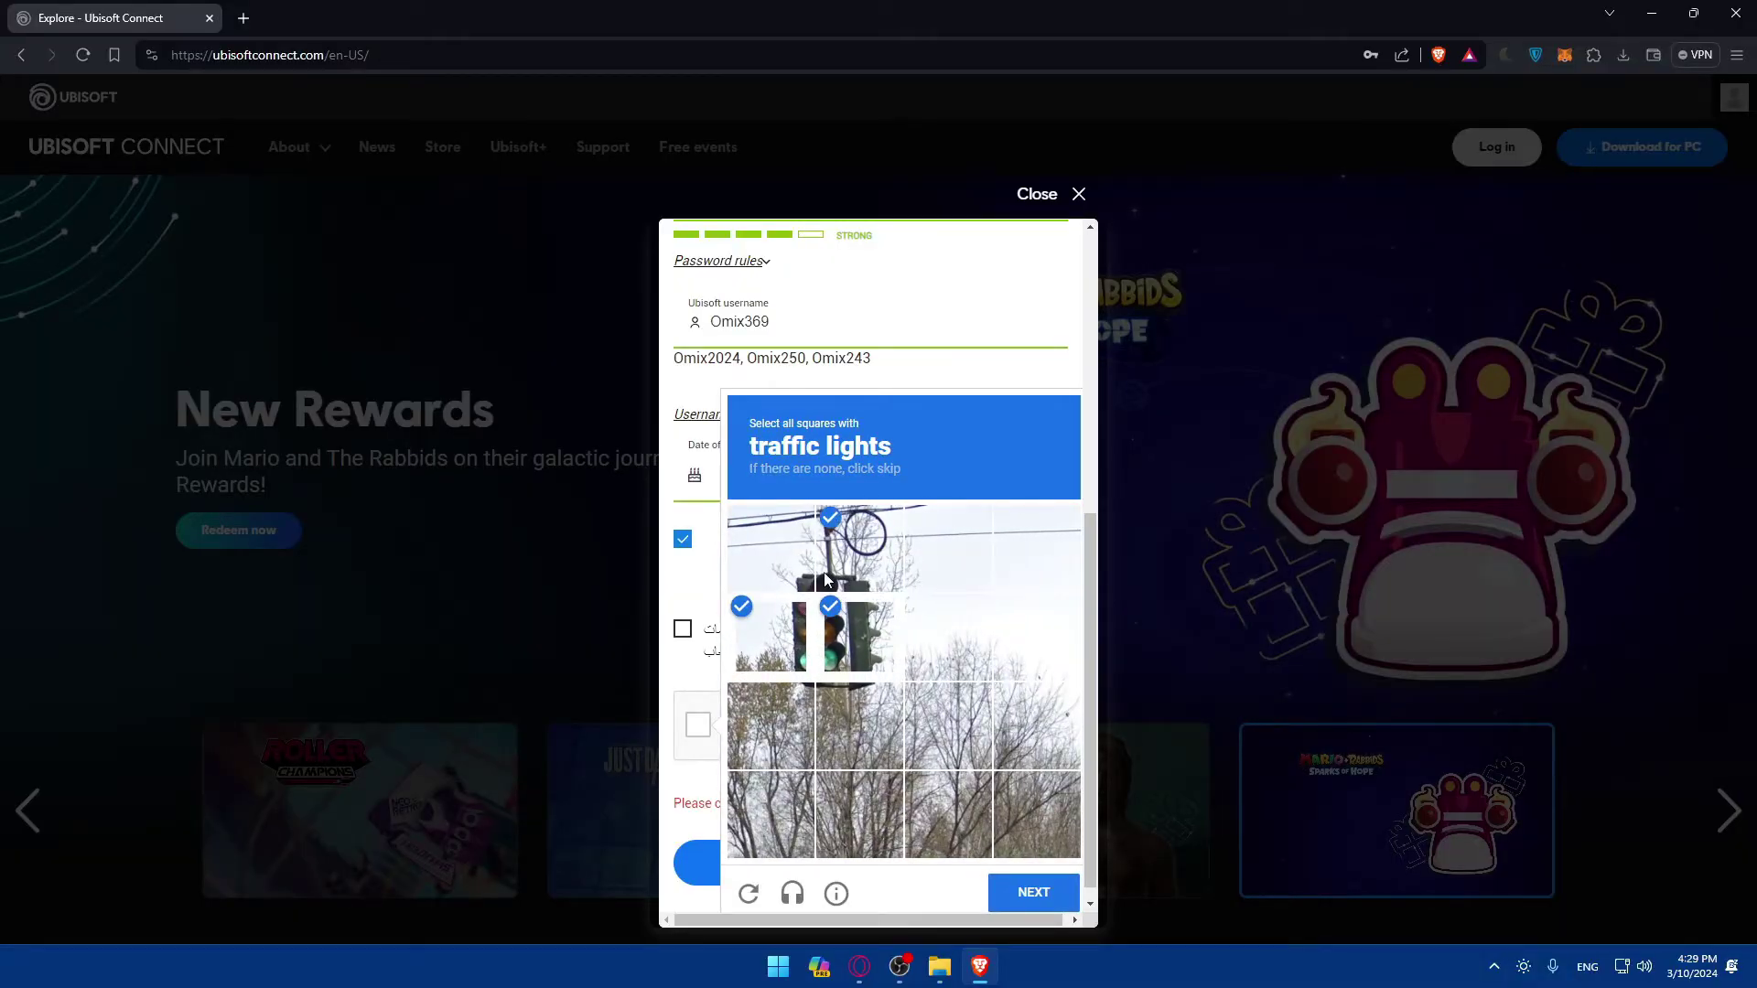
click(858, 549)
click(770, 549)
click(865, 723)
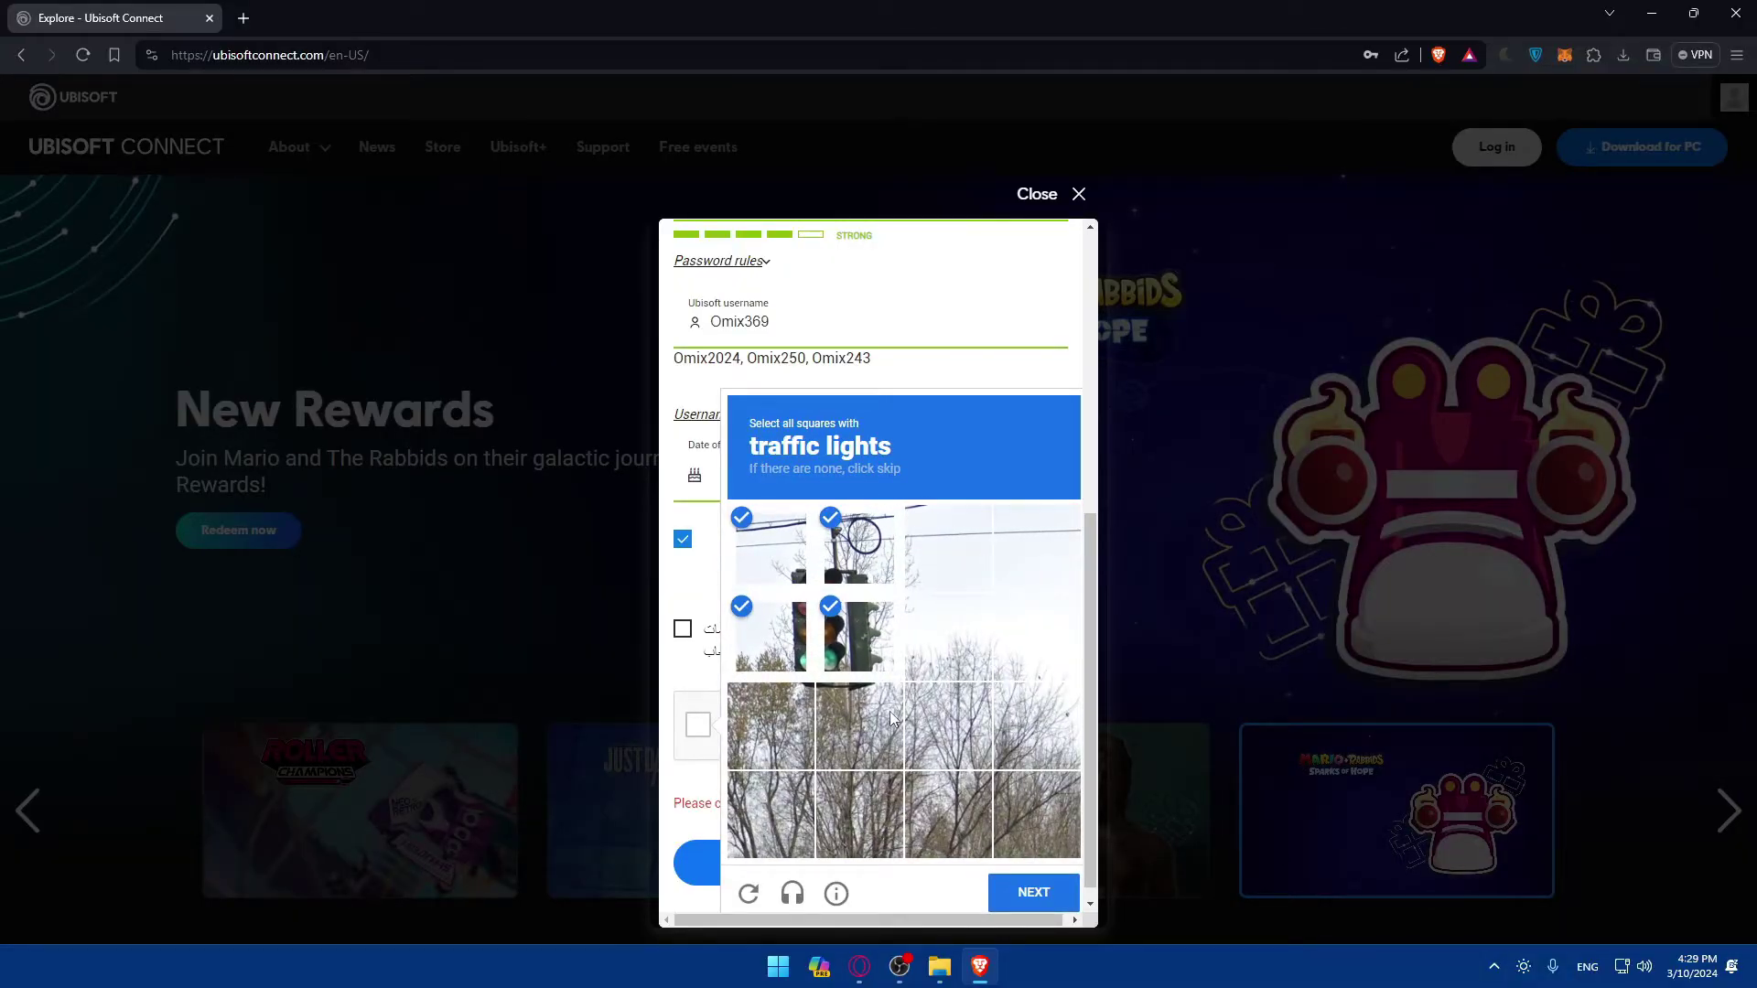
click(1028, 888)
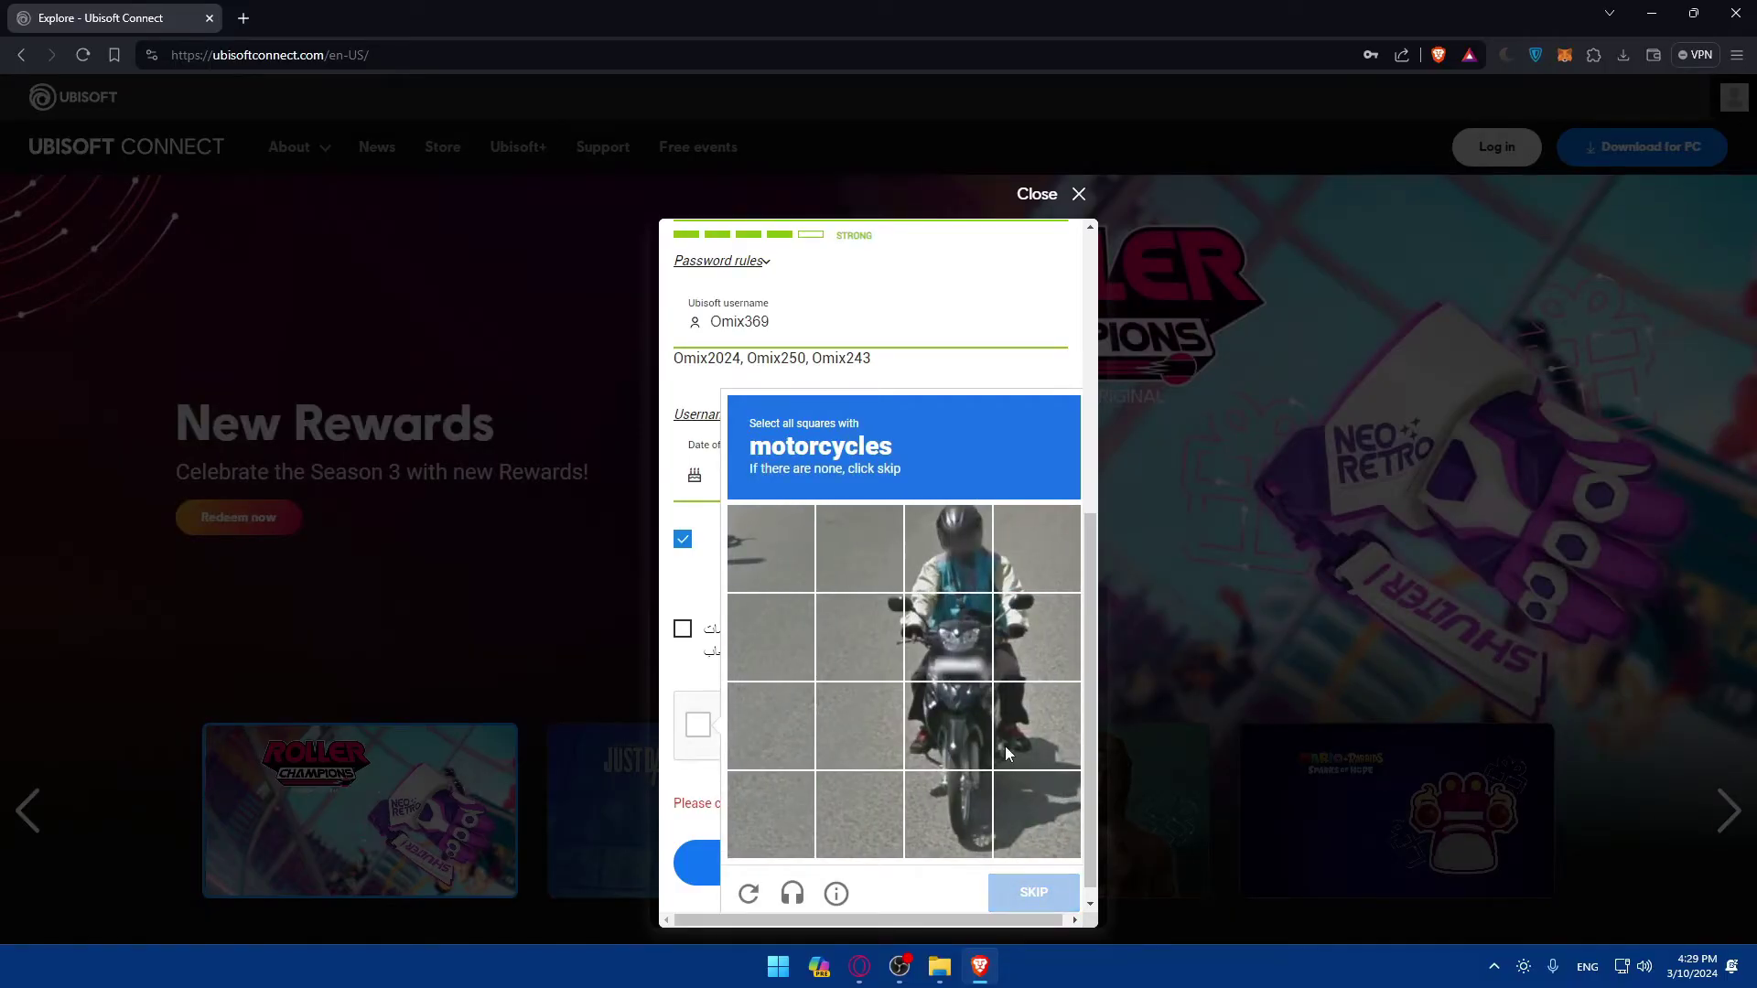
Select the motorcycle tiles, unmarking one wrong pick
click(938, 666)
click(946, 725)
click(860, 724)
click(881, 717)
click(948, 813)
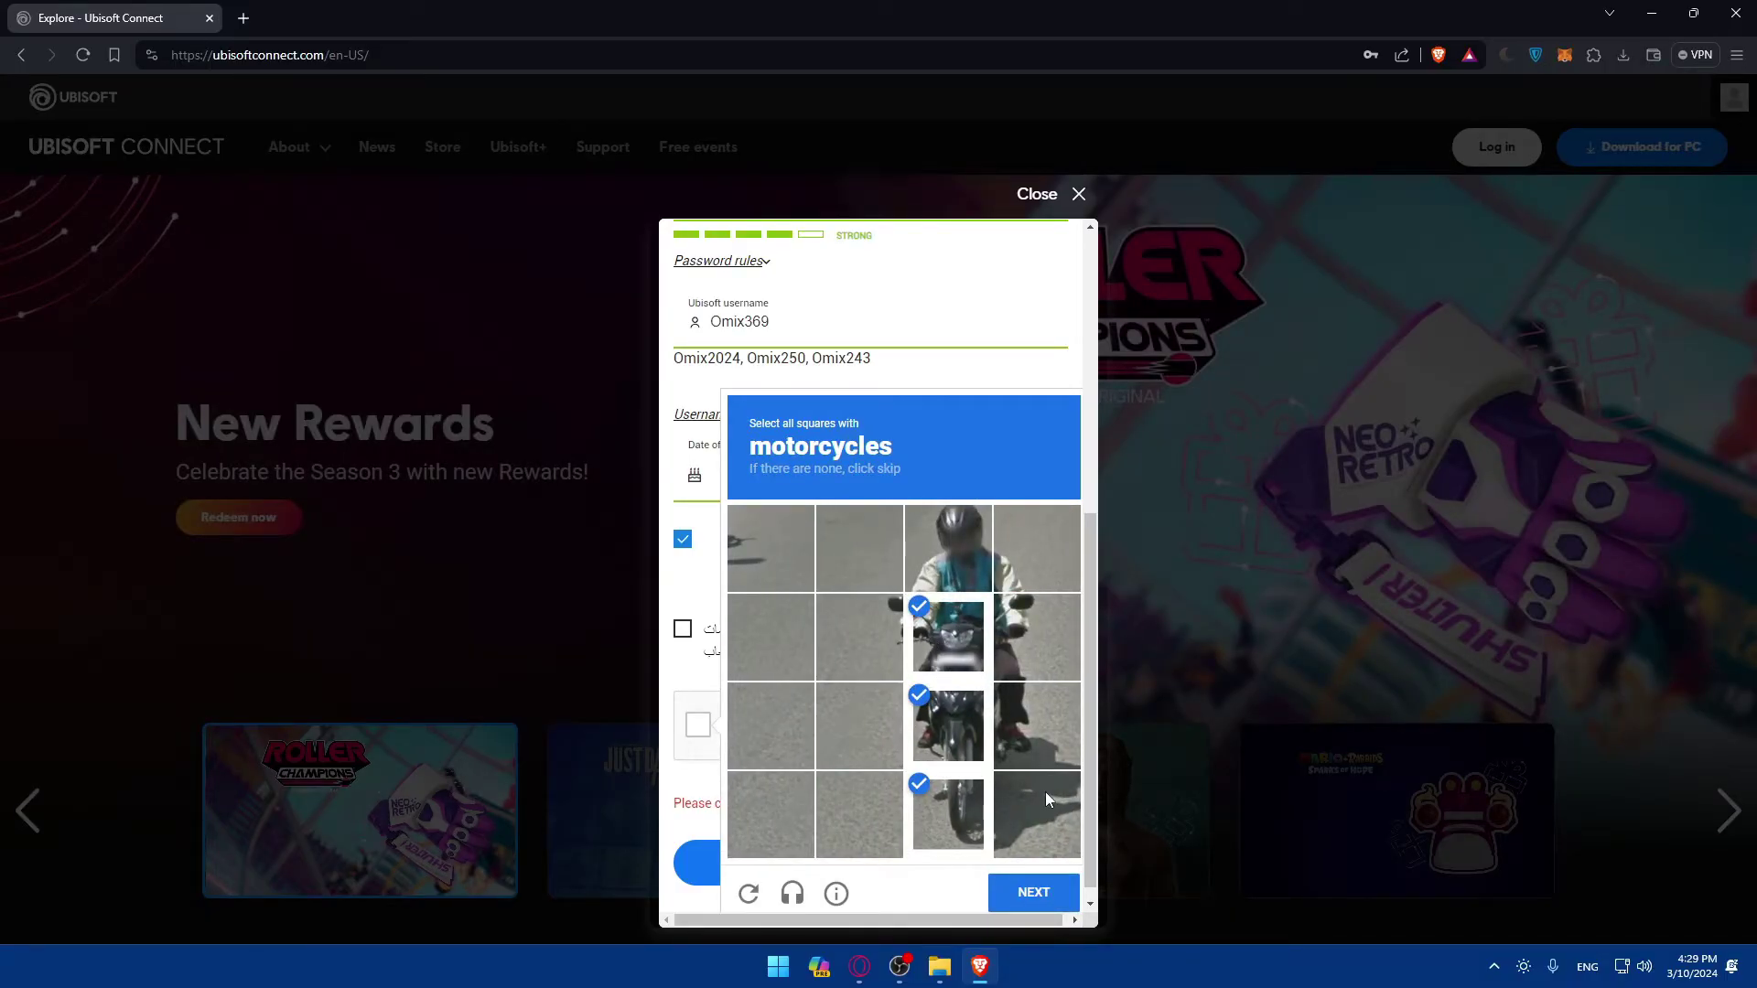
click(1023, 717)
click(1016, 642)
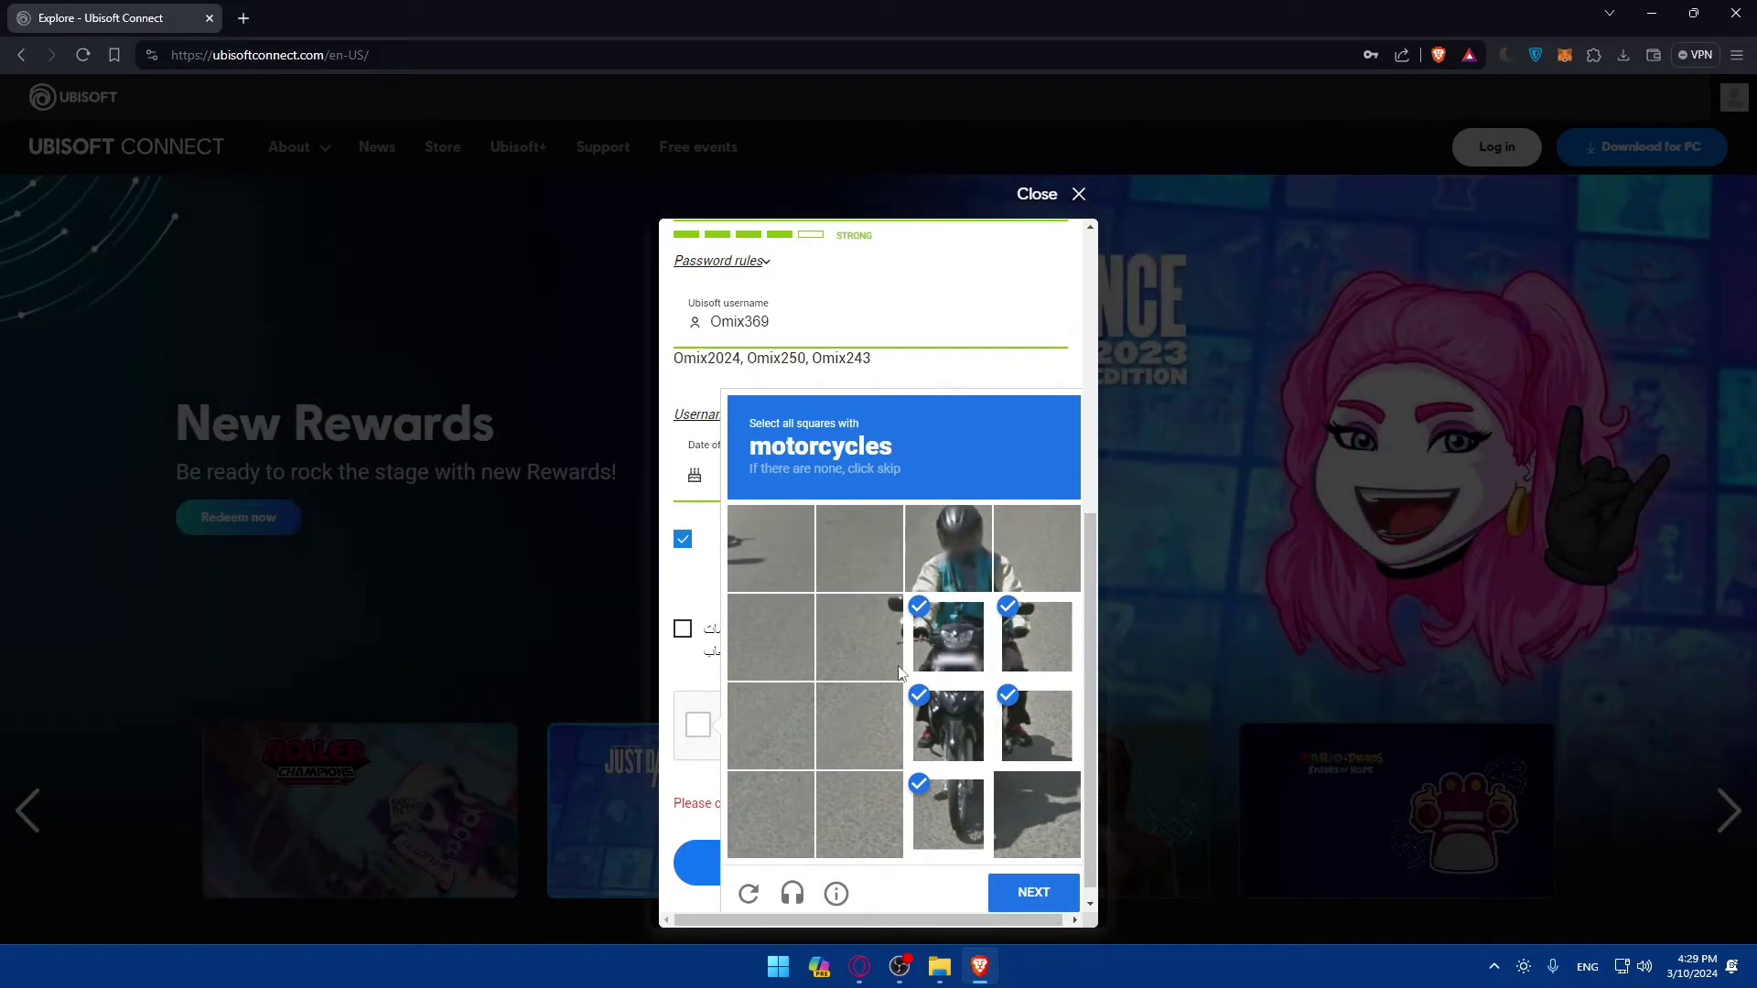
click(888, 663)
click(1041, 883)
Mark the motorcycle tiles in the following grid
click(824, 722)
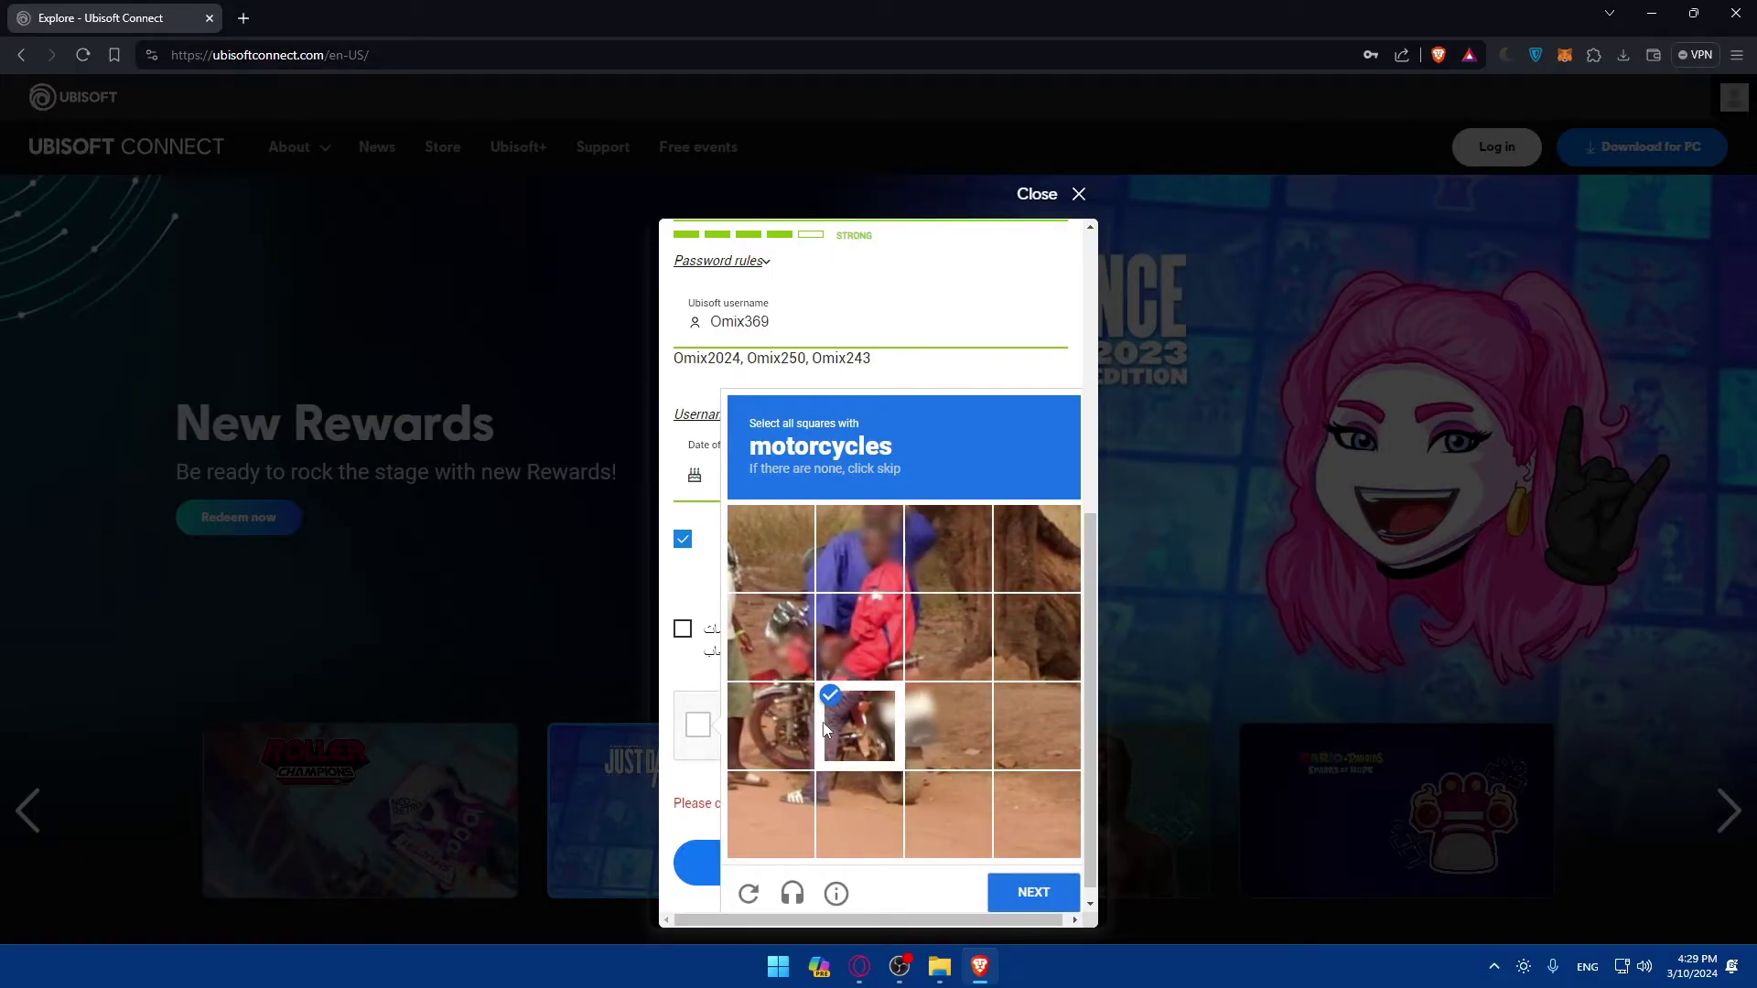
click(771, 726)
click(851, 803)
click(924, 806)
click(933, 723)
click(774, 641)
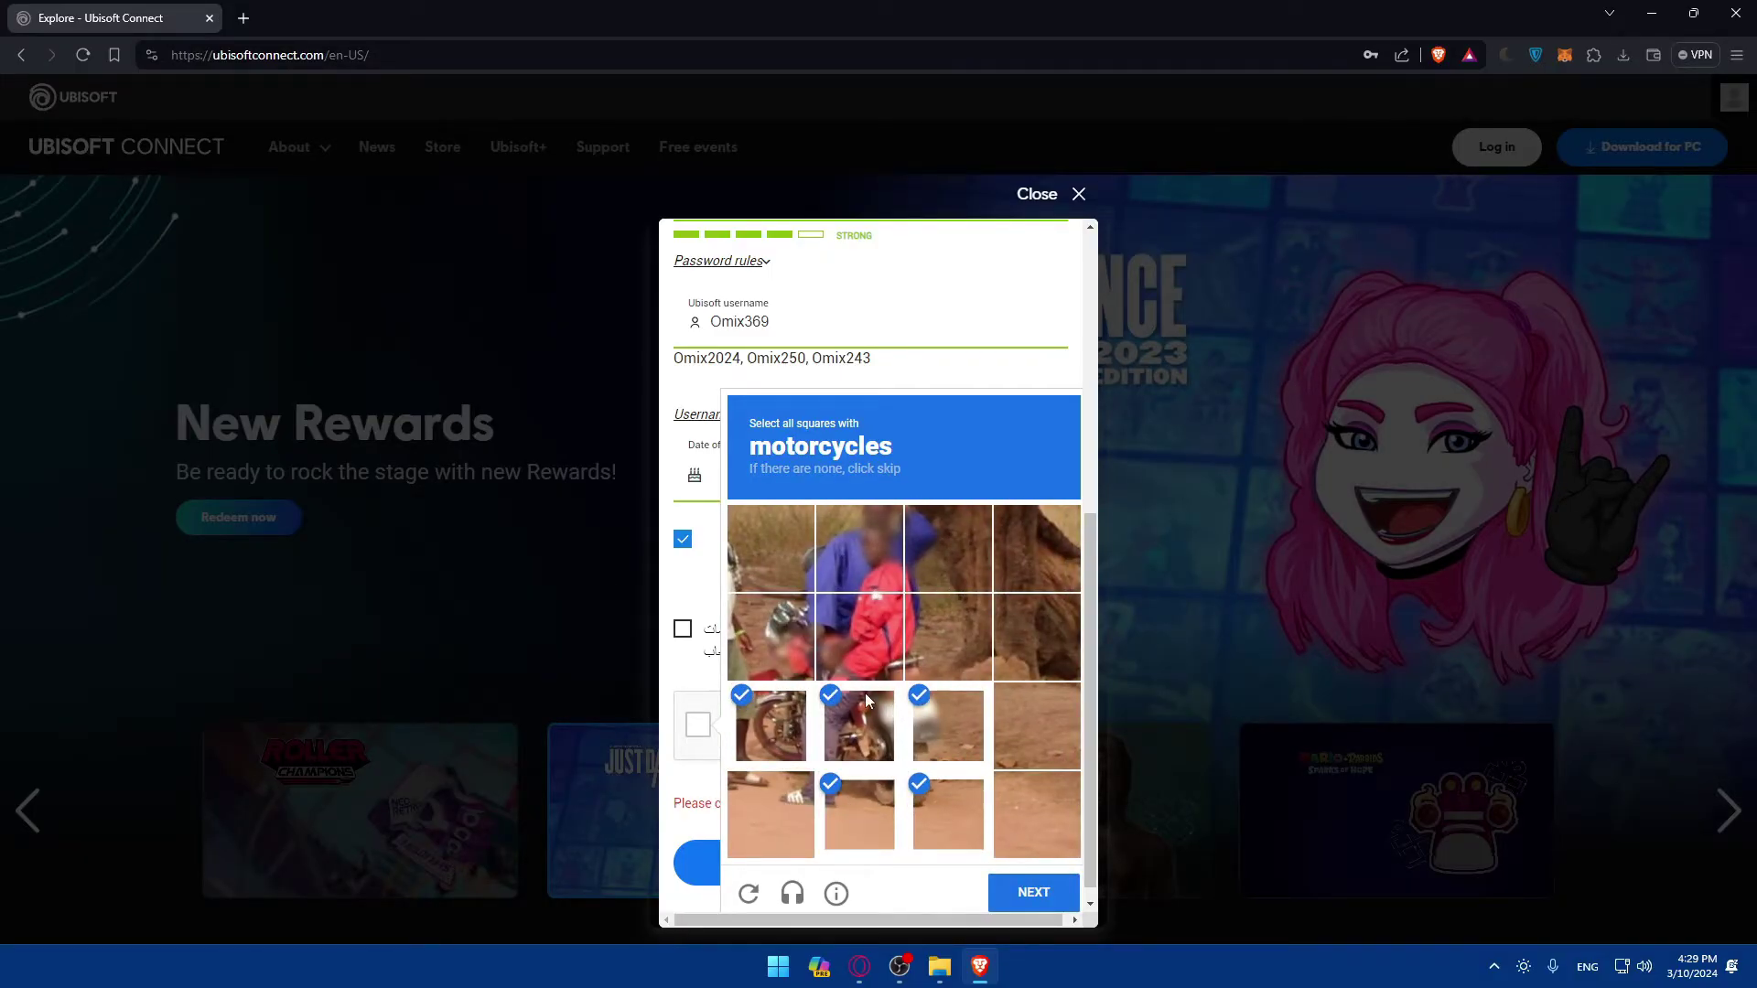
click(851, 657)
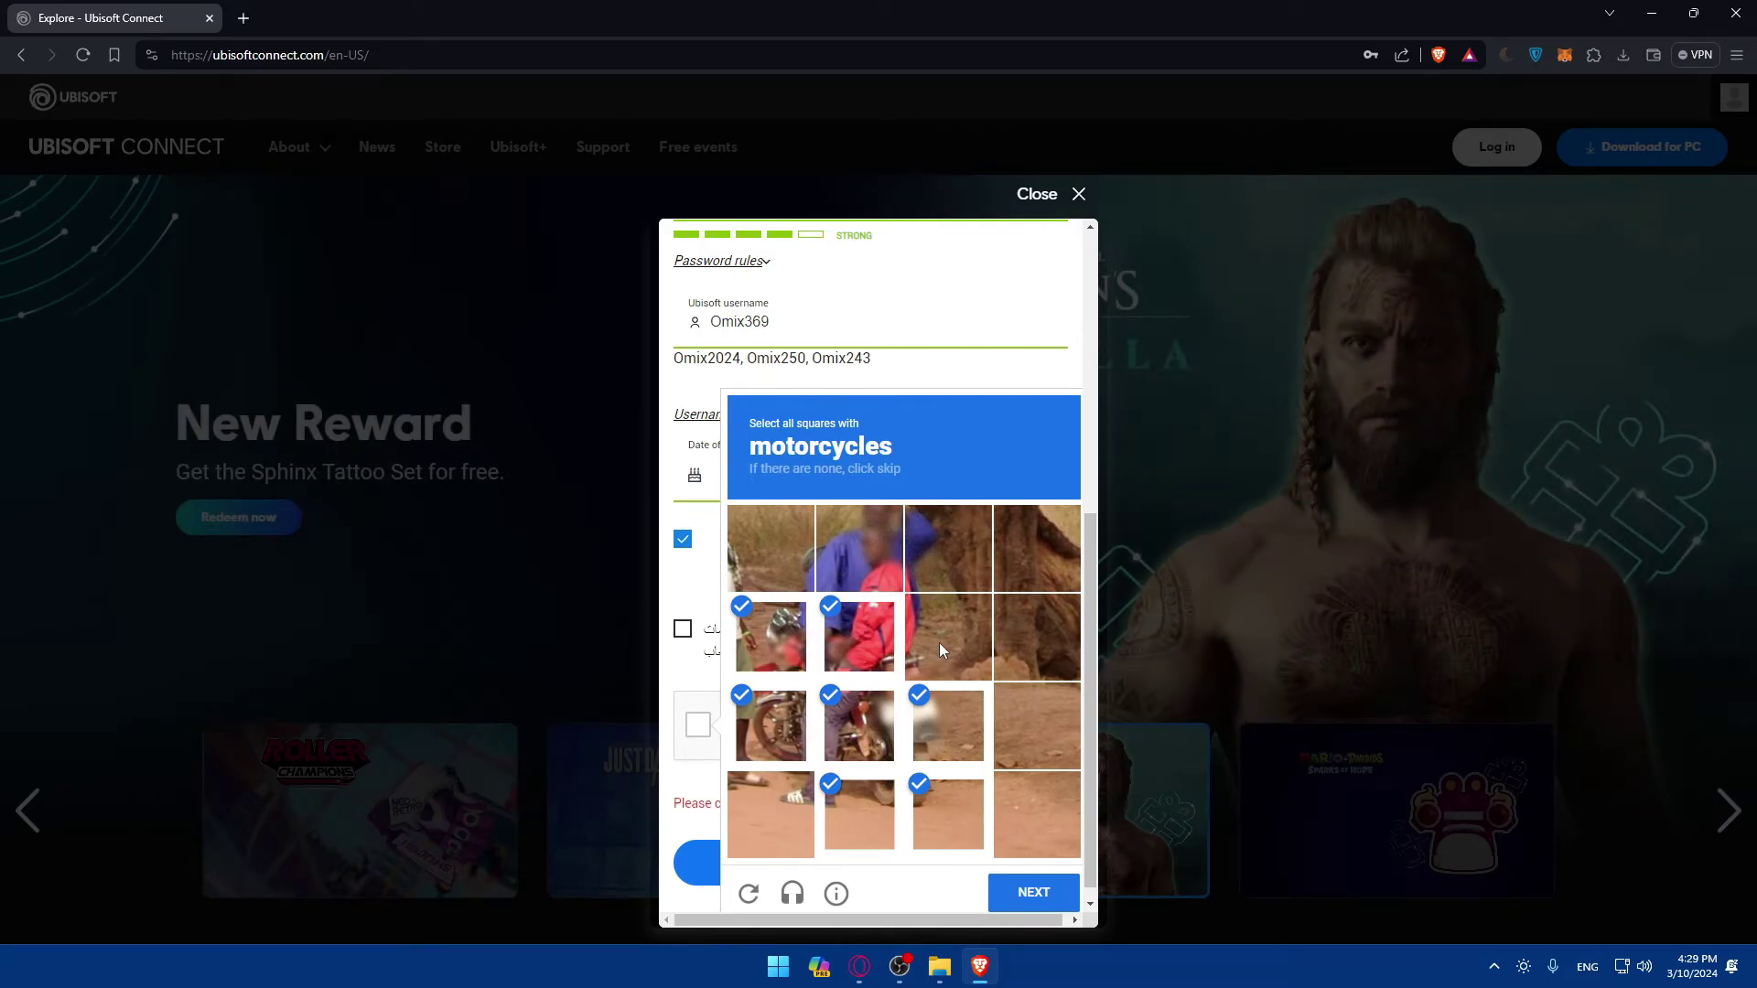
click(943, 652)
click(1034, 892)
Select the last motorcycle tiles and submit the captcha for verification
click(948, 636)
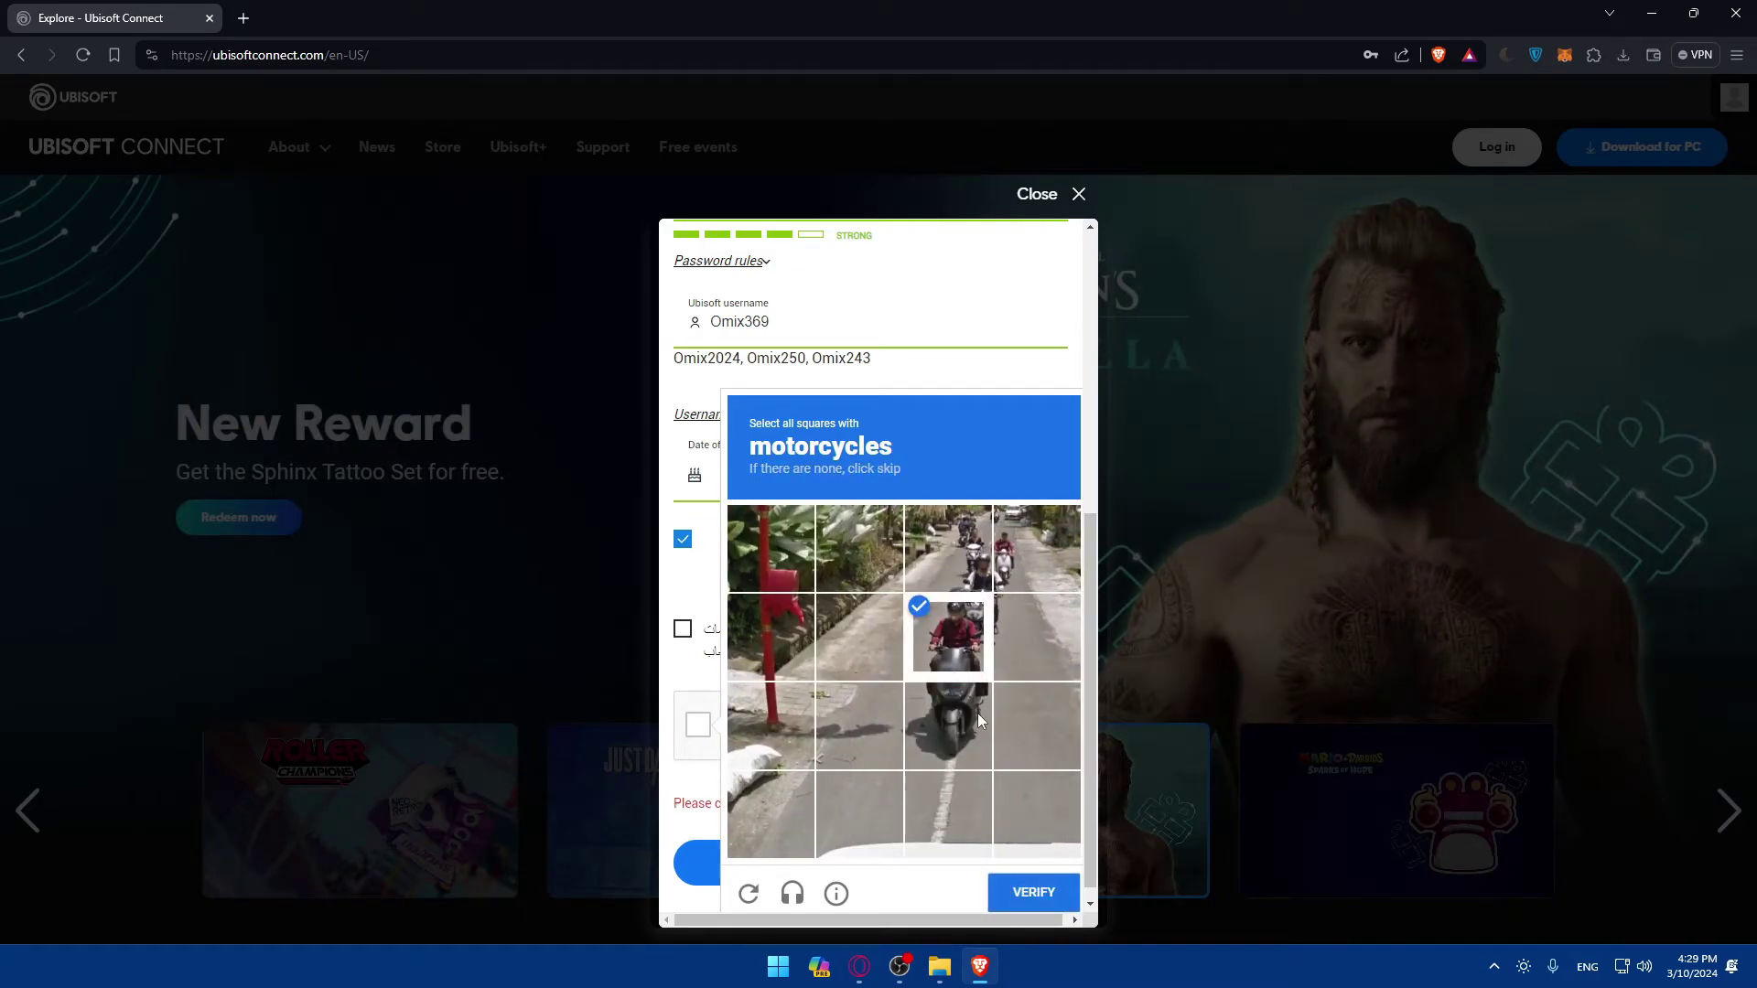
click(977, 712)
click(1016, 604)
click(1013, 580)
click(1034, 892)
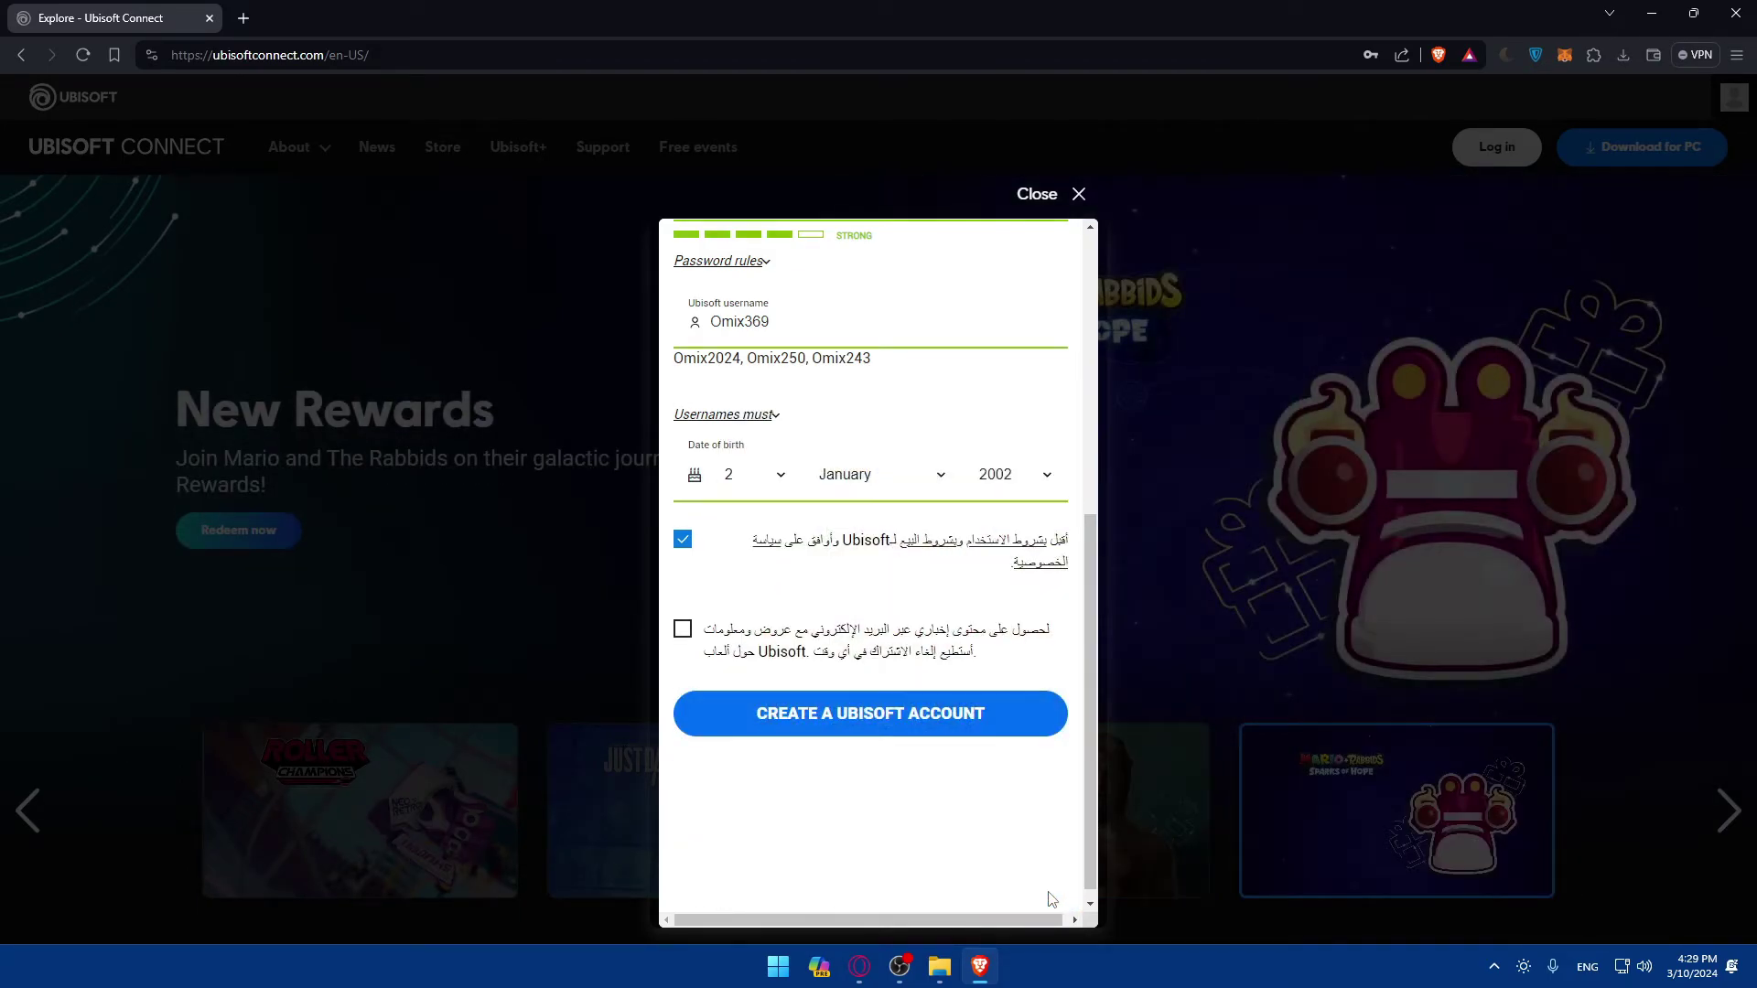
Create the Ubisoft account and open the security code email in Gmail
click(906, 862)
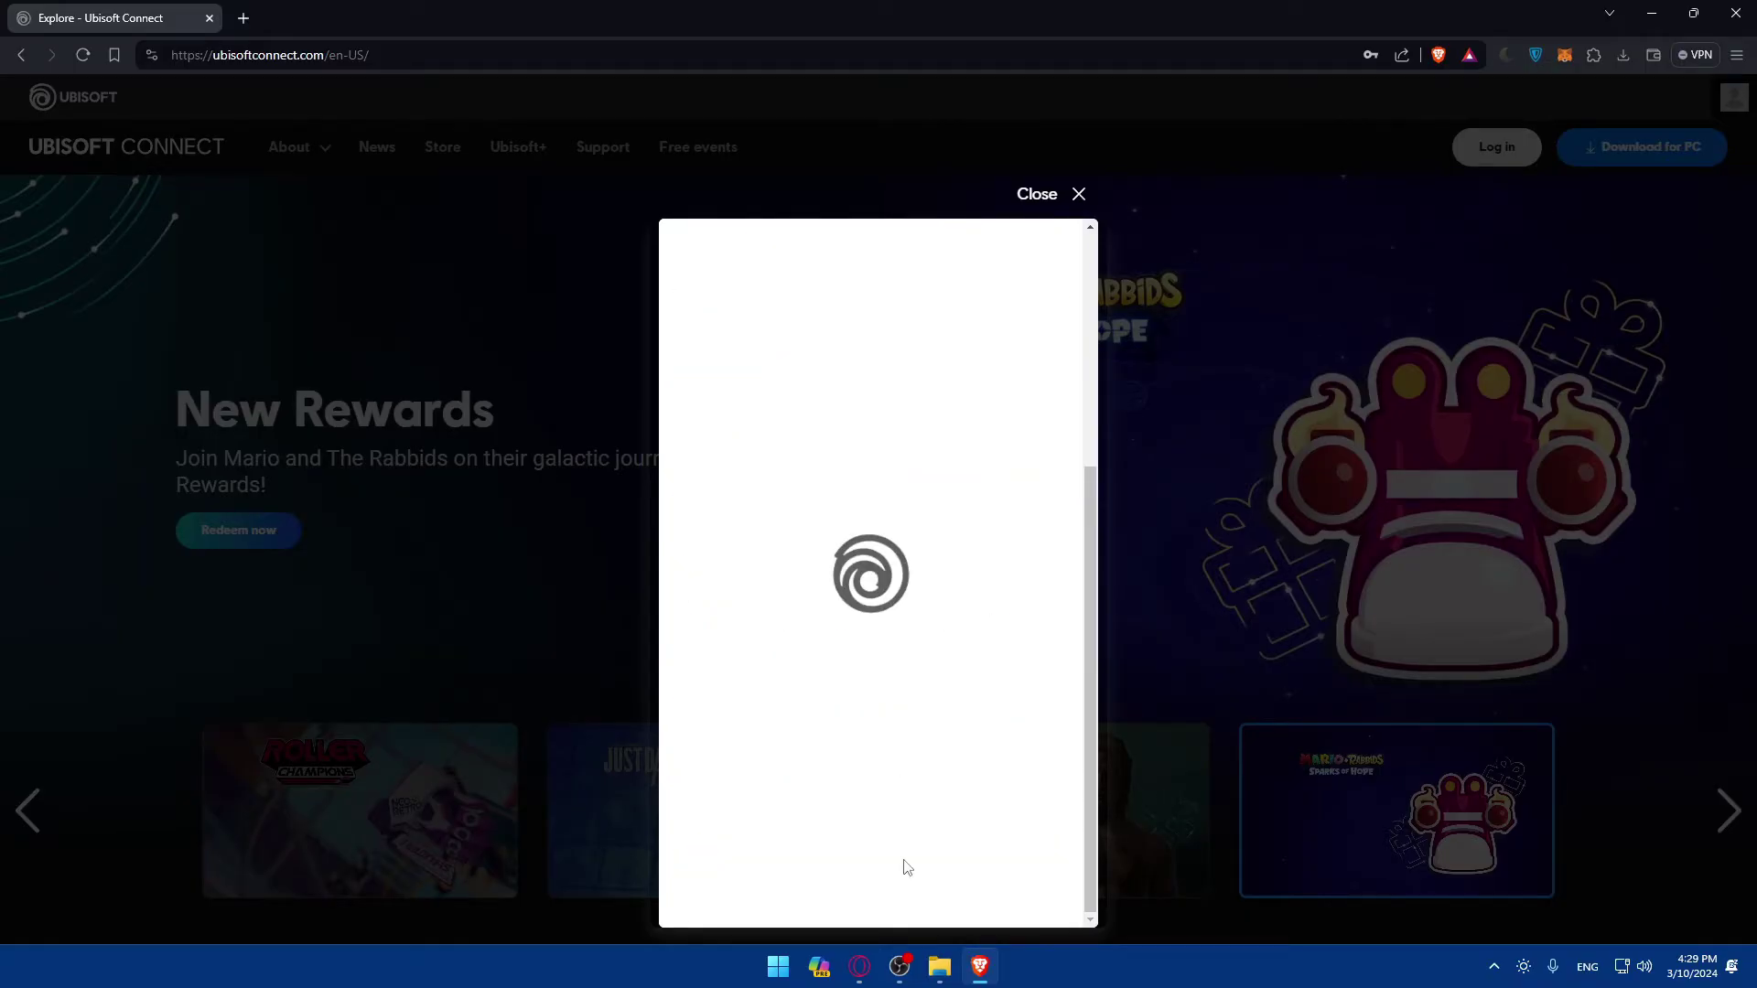
scroll(910, 777, down, 2)
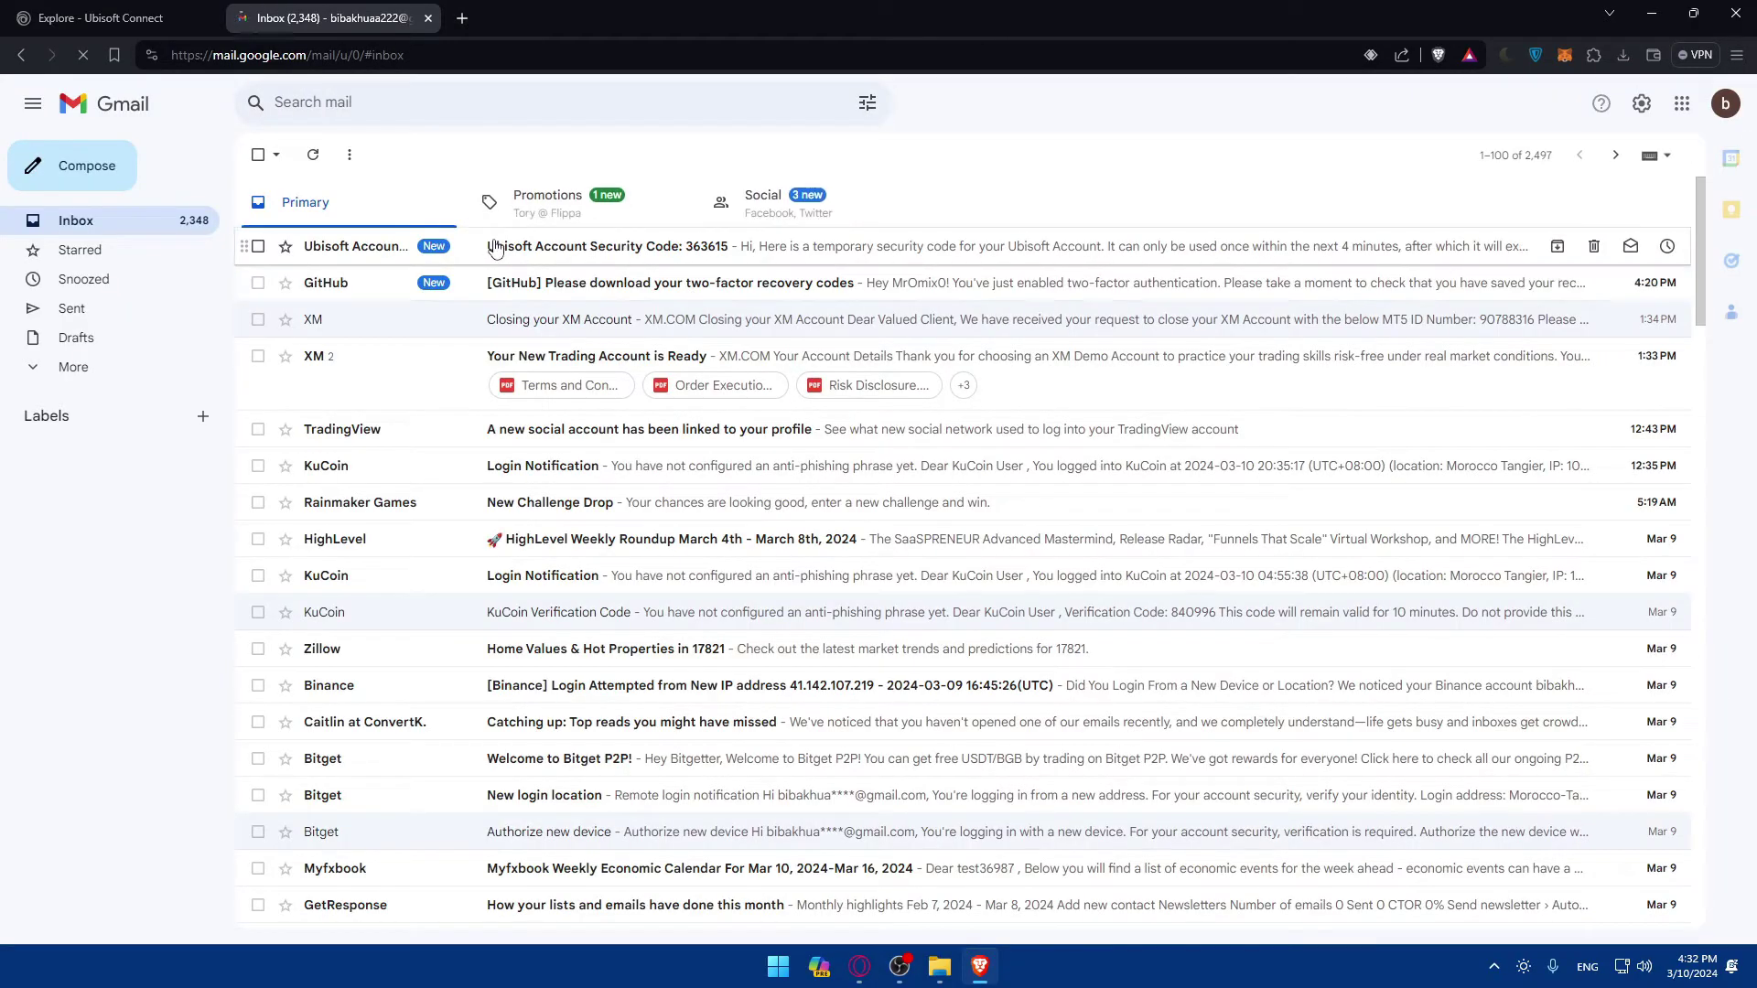
click(497, 251)
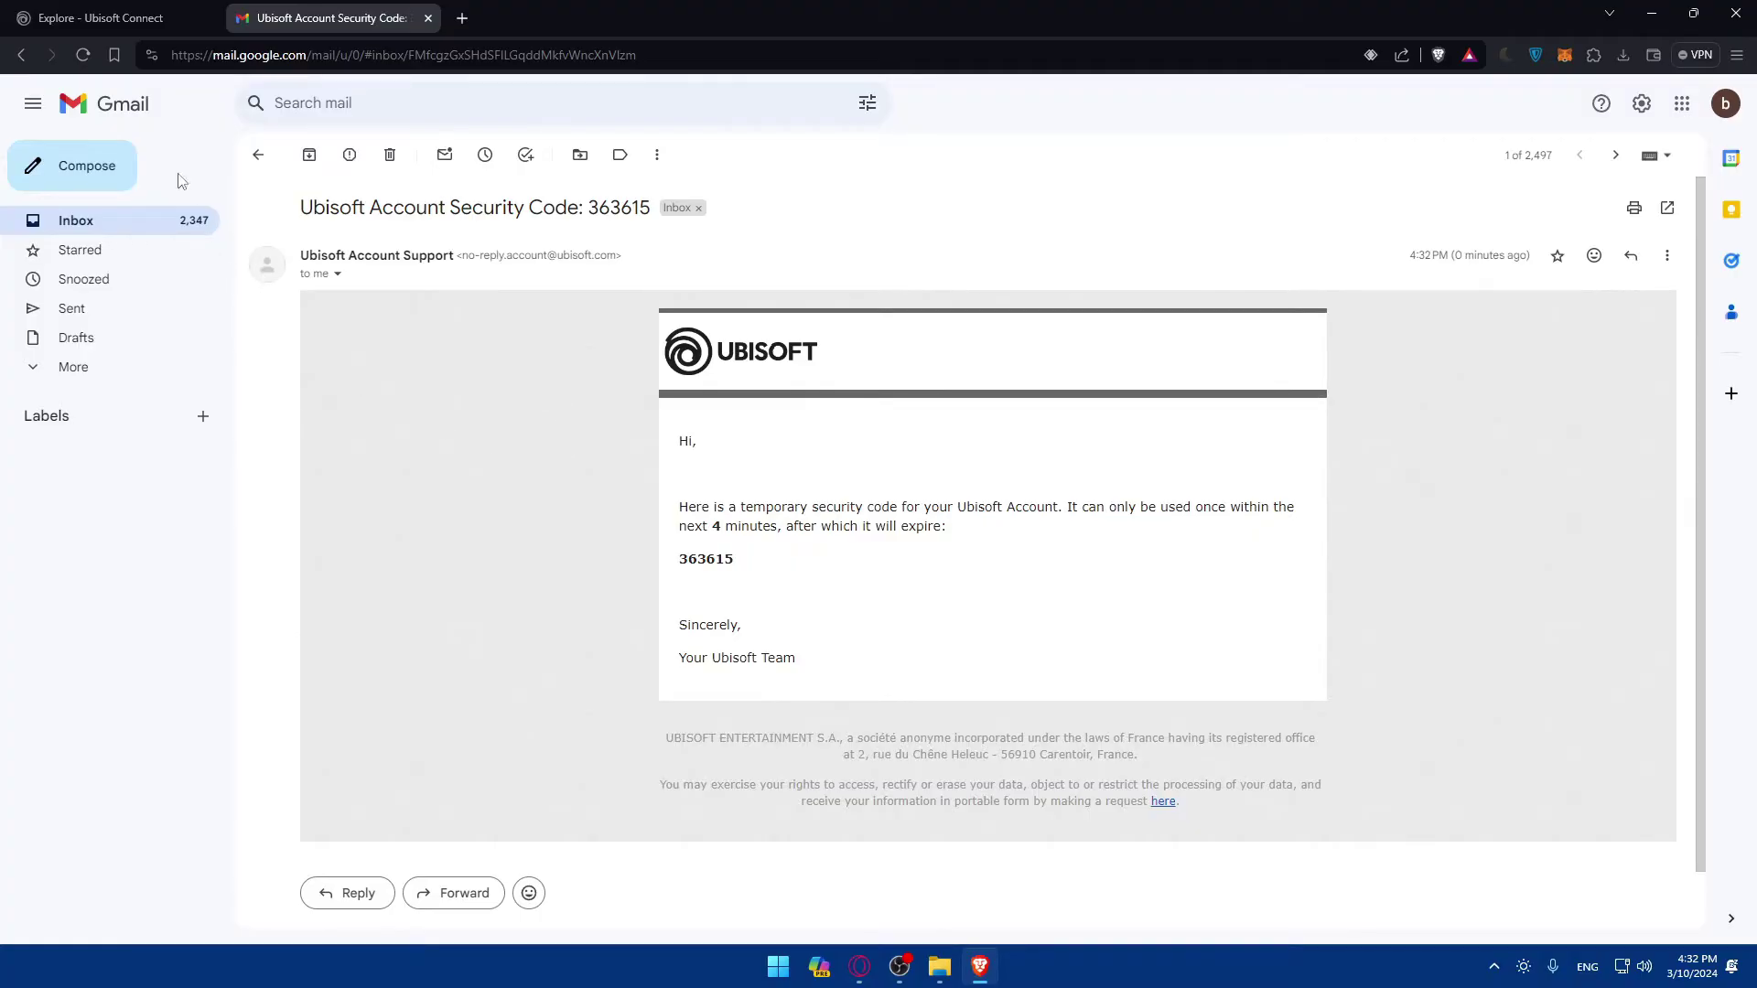
Enter the emailed six-digit security code and submit it to create the account
click(101, 17)
click(787, 561)
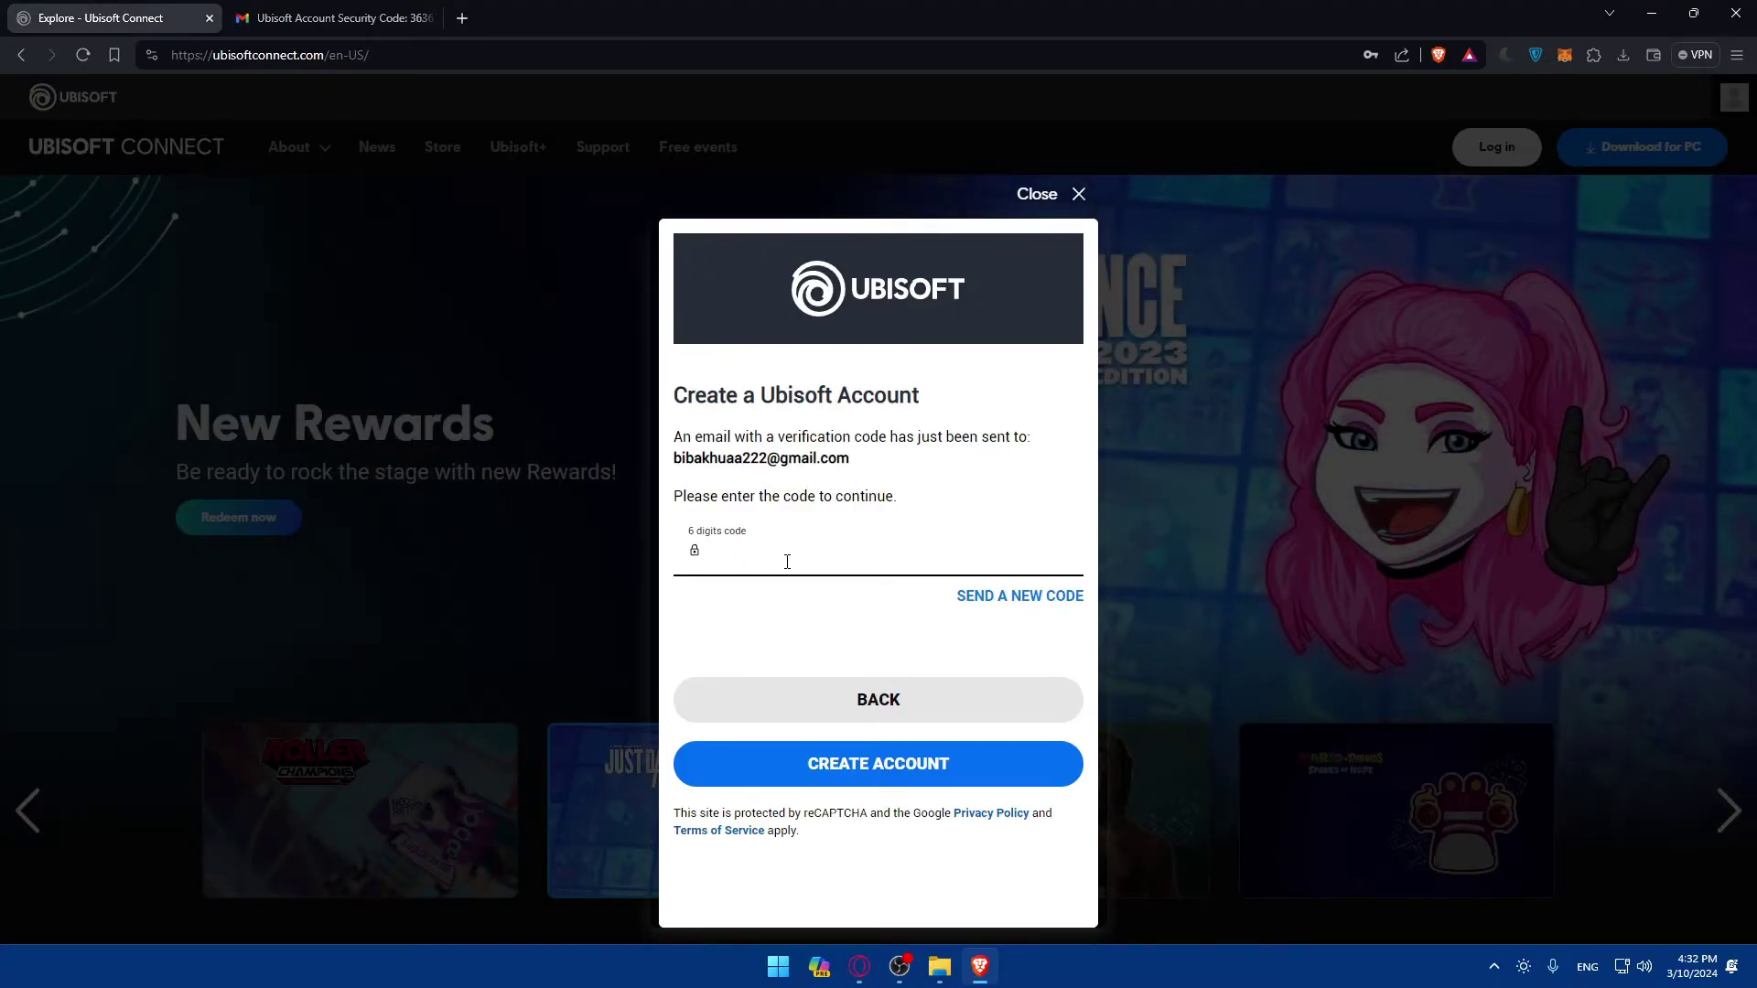
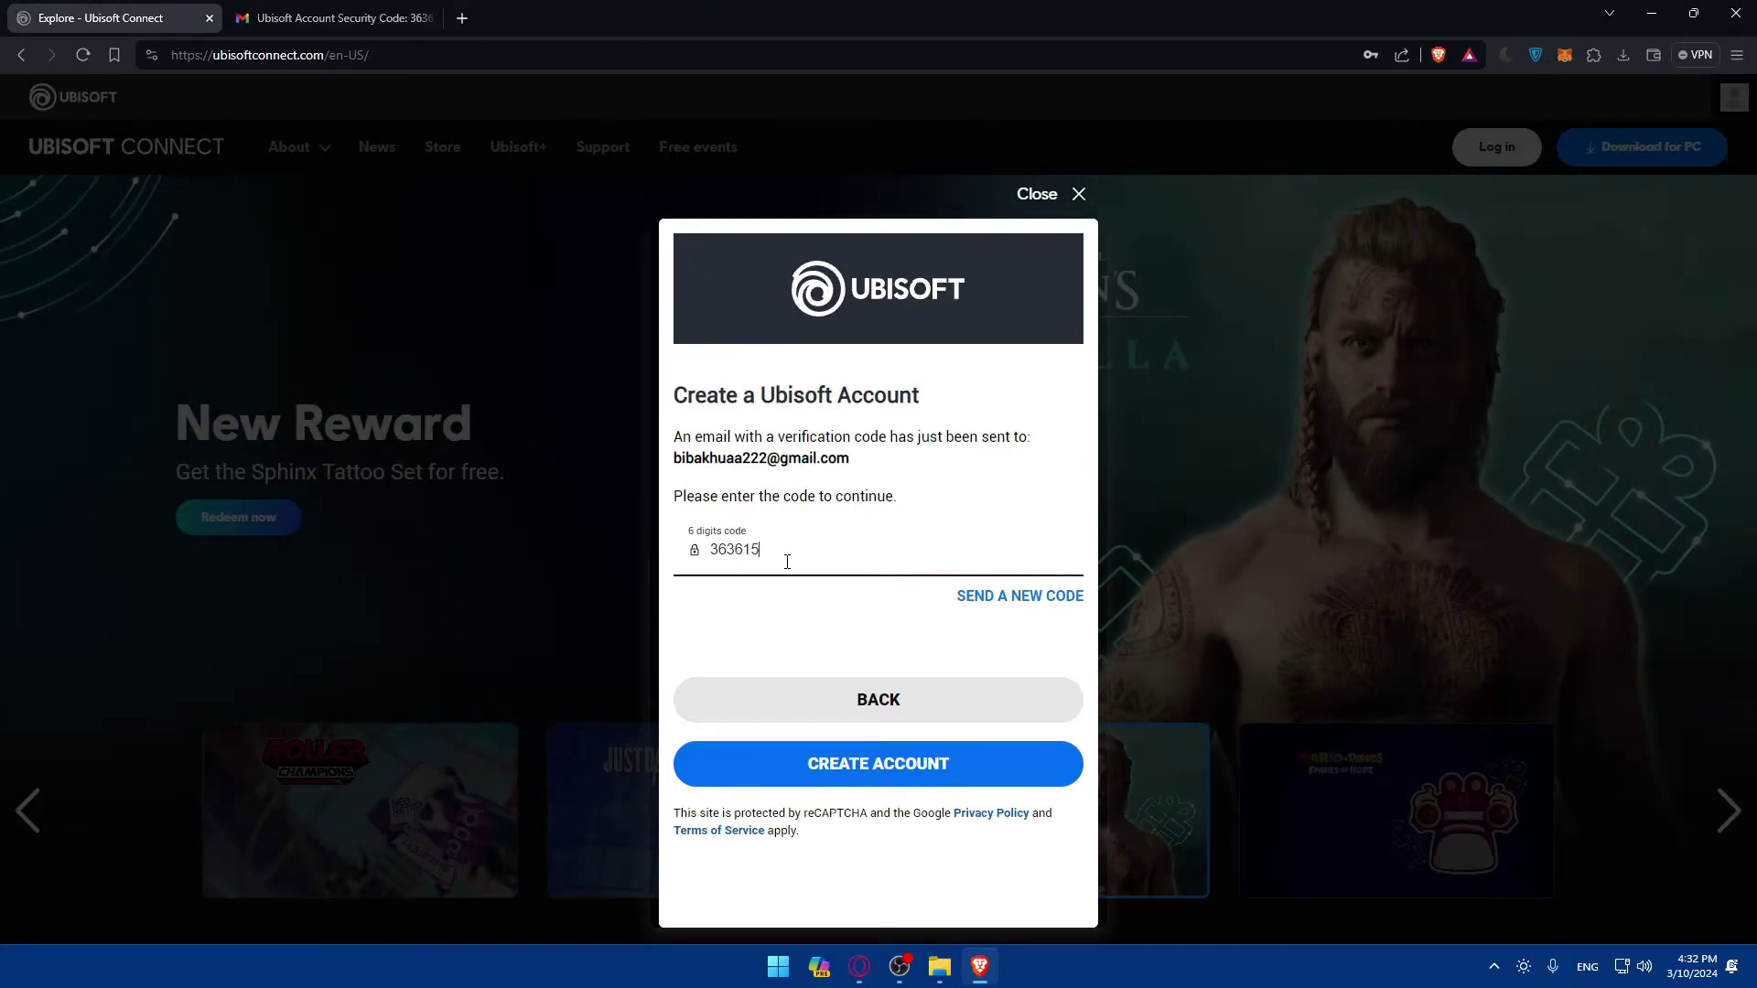
key(ctrl+Tab)
key(ctrl+shift+Tab)
click(822, 773)
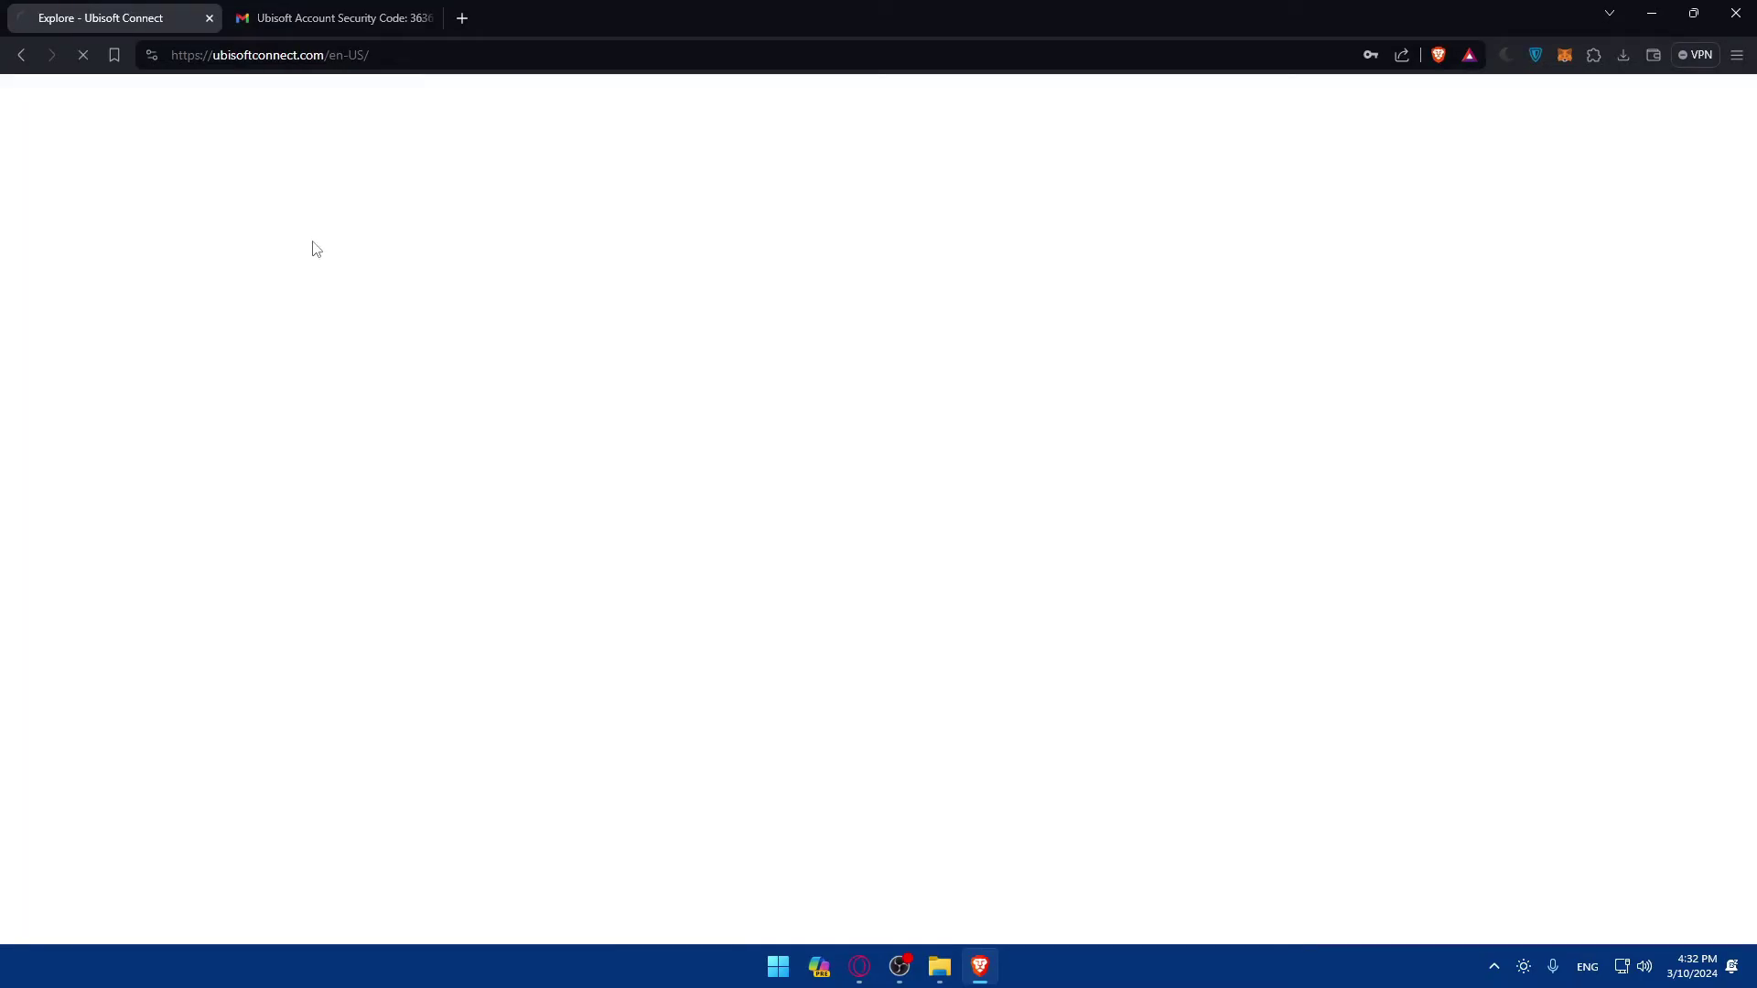
Close the Gmail tab, confirming Leave site, and open the account Dashboard
click(427, 18)
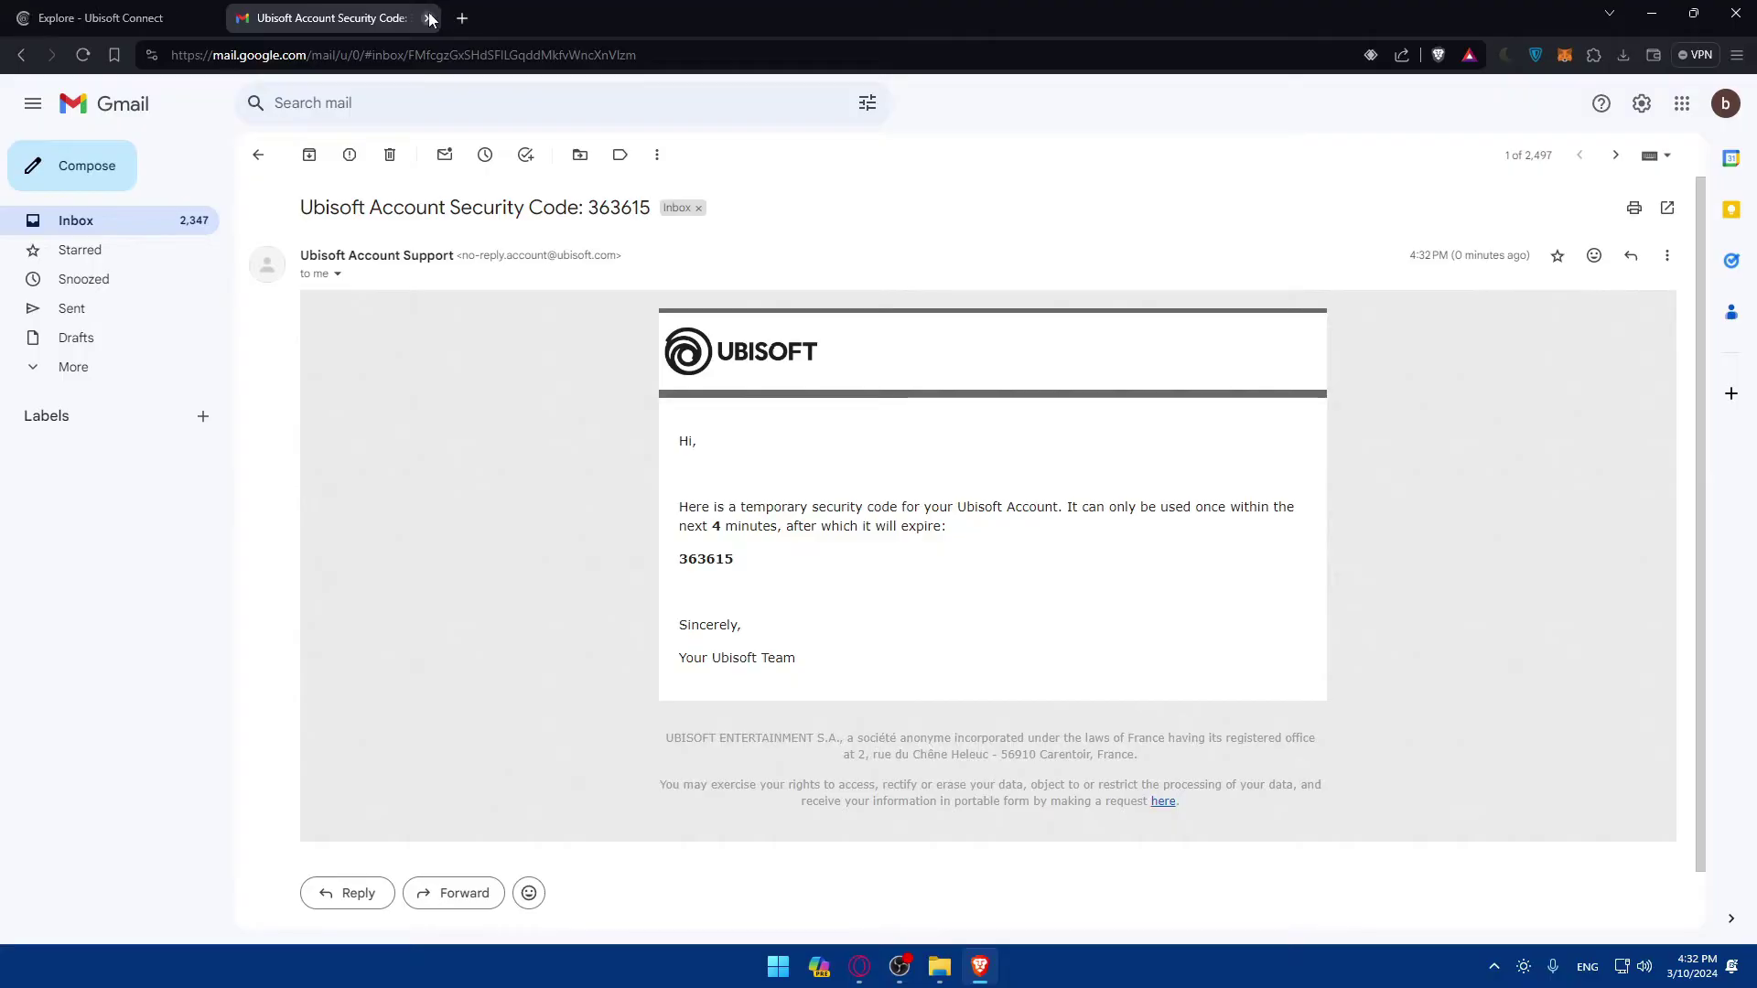
click(967, 161)
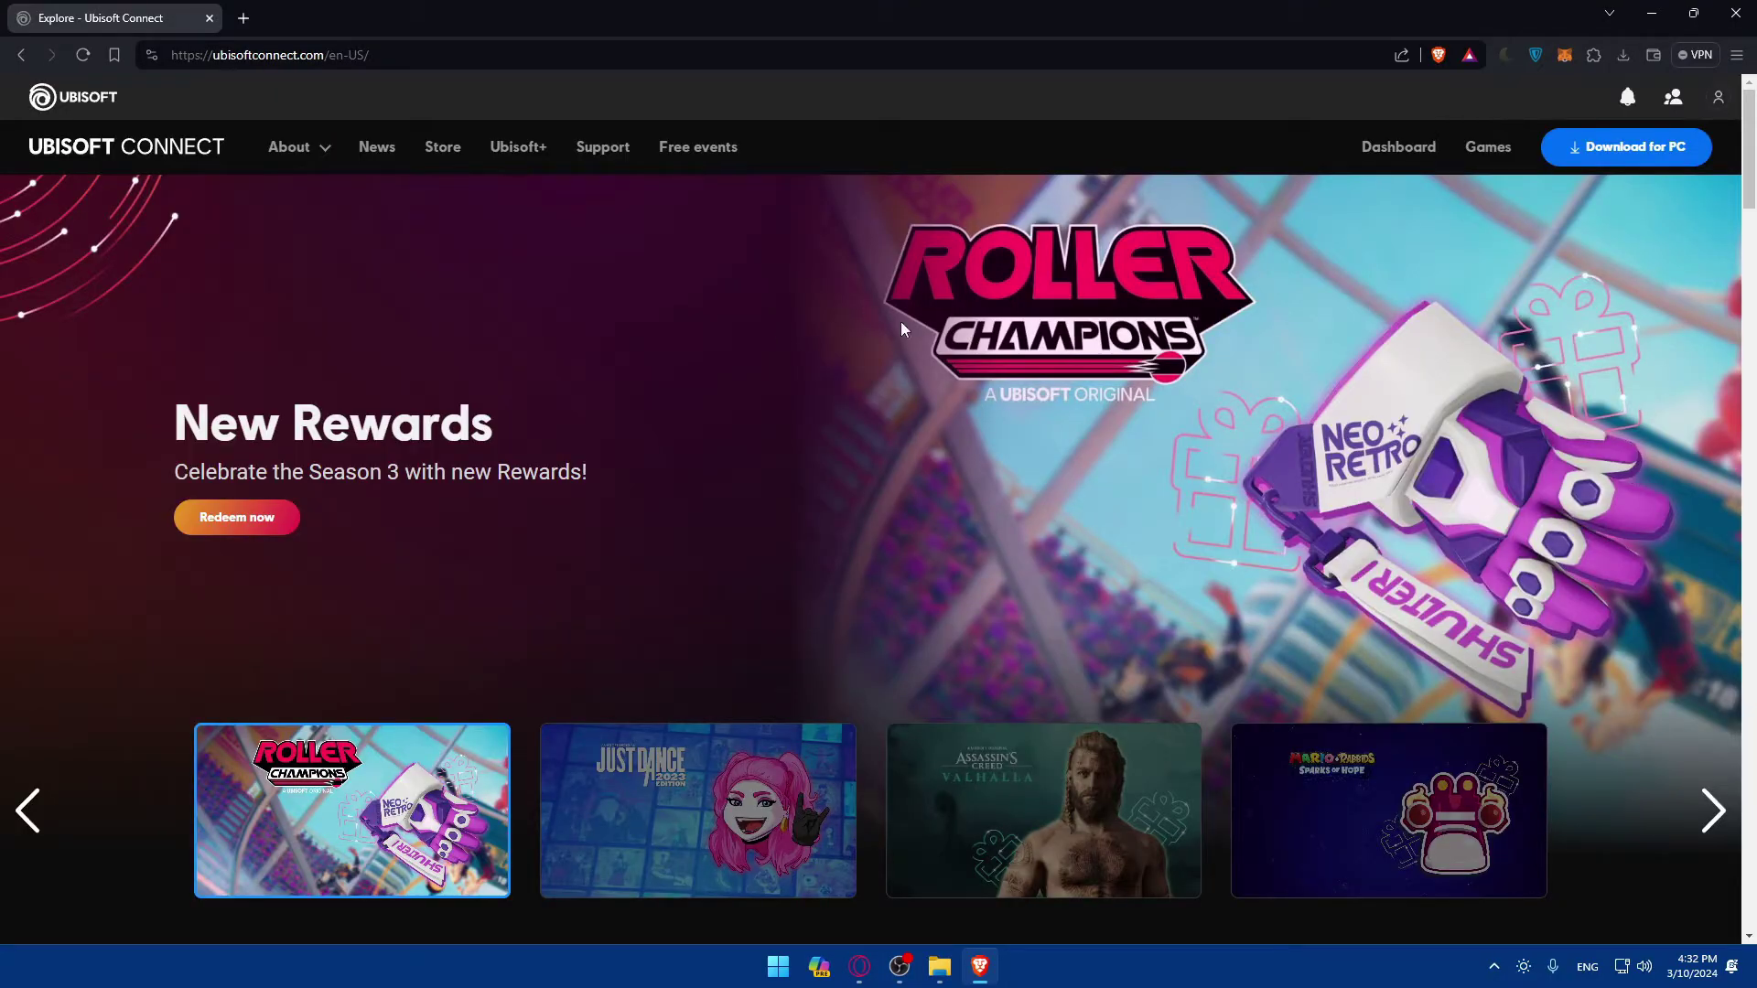
click(1400, 151)
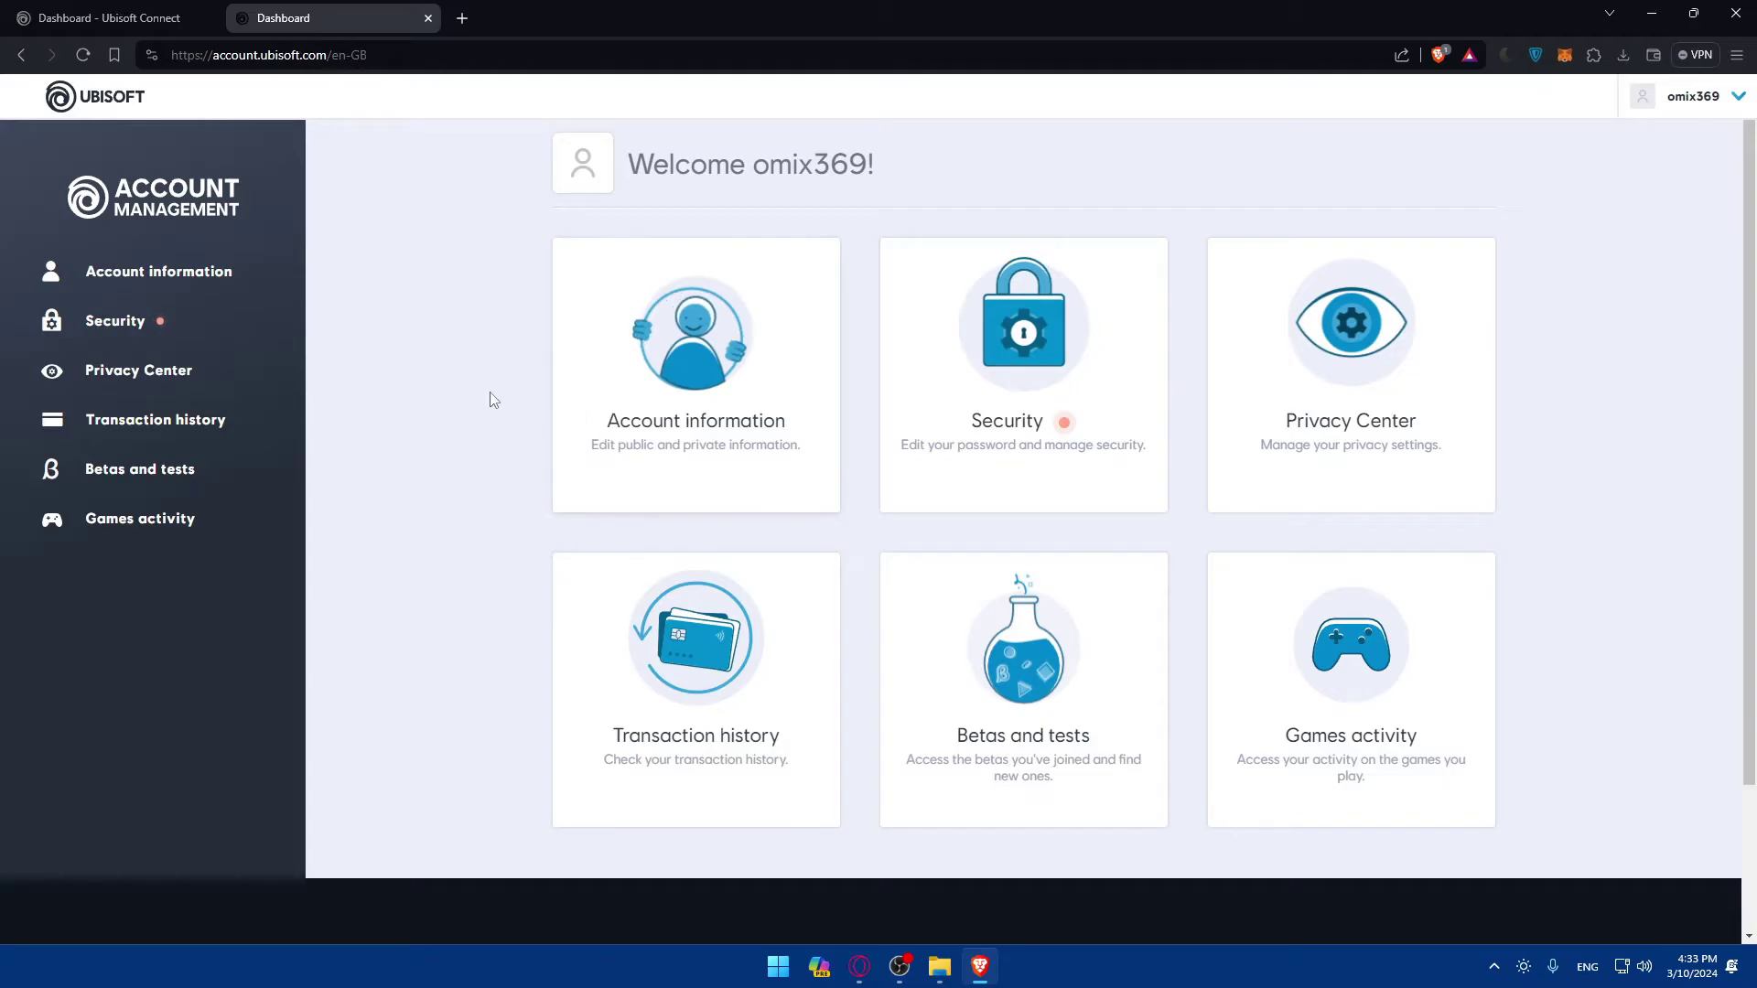
Open the Security page and read the 2-Step verification section and its warning text
click(140, 328)
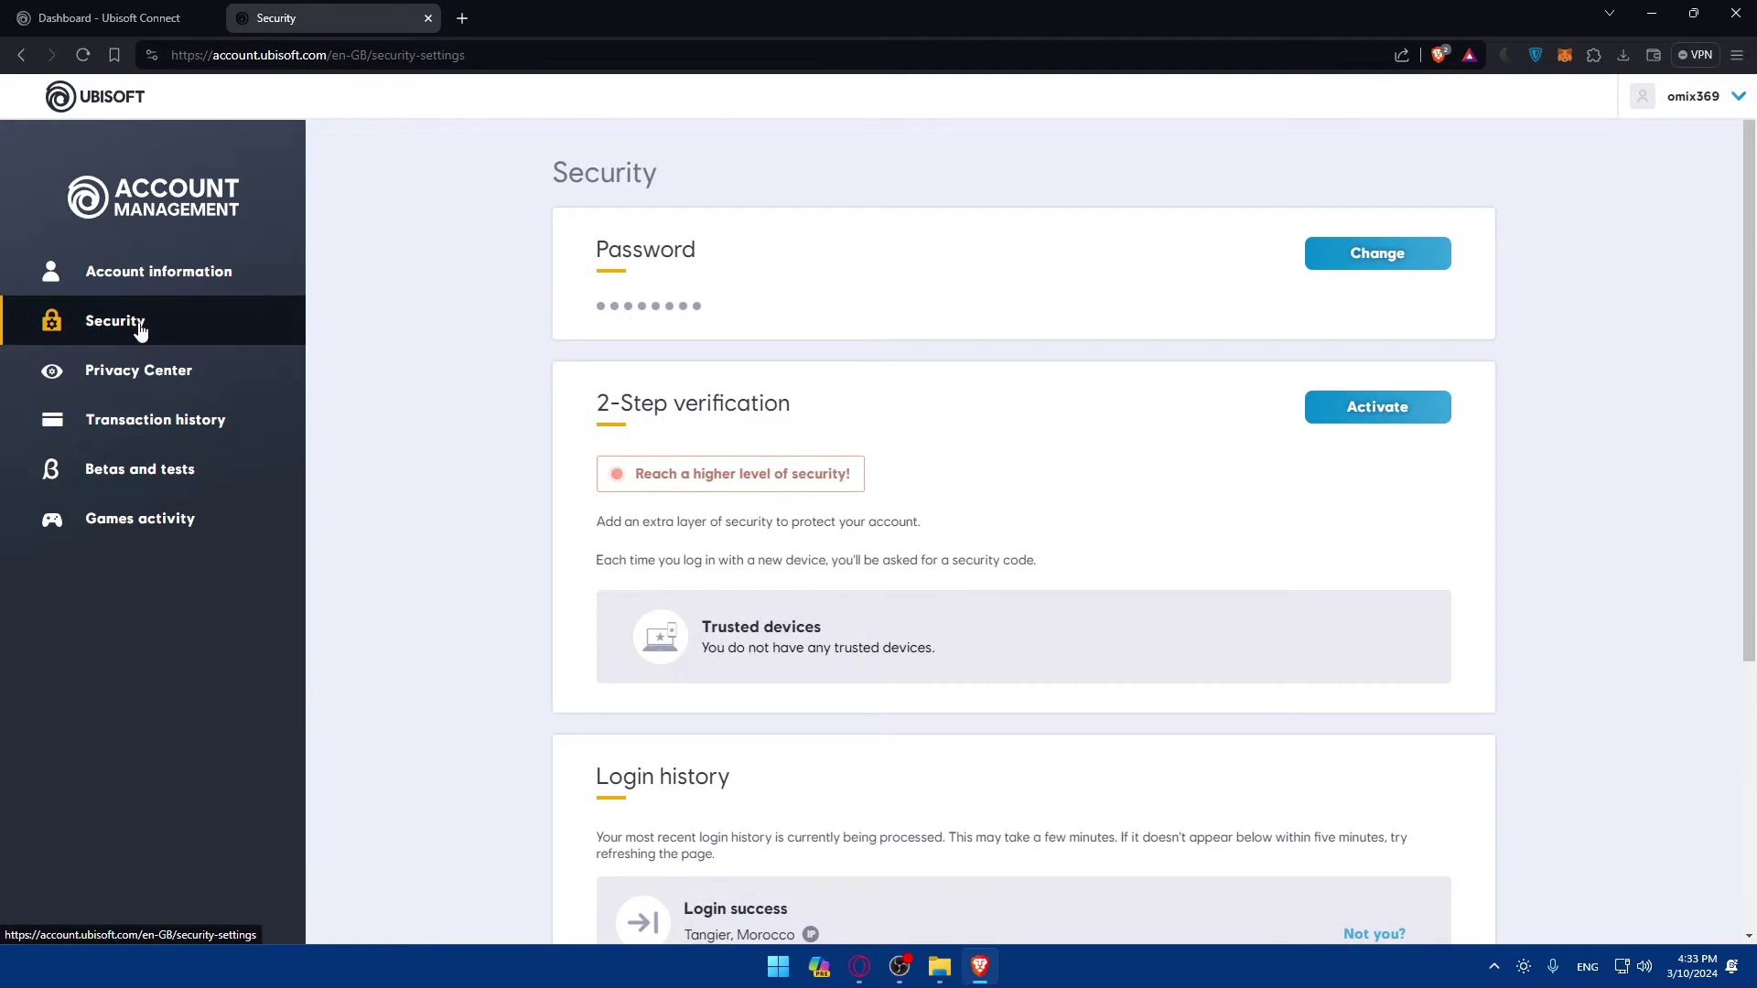
scroll(675, 360, down, 3)
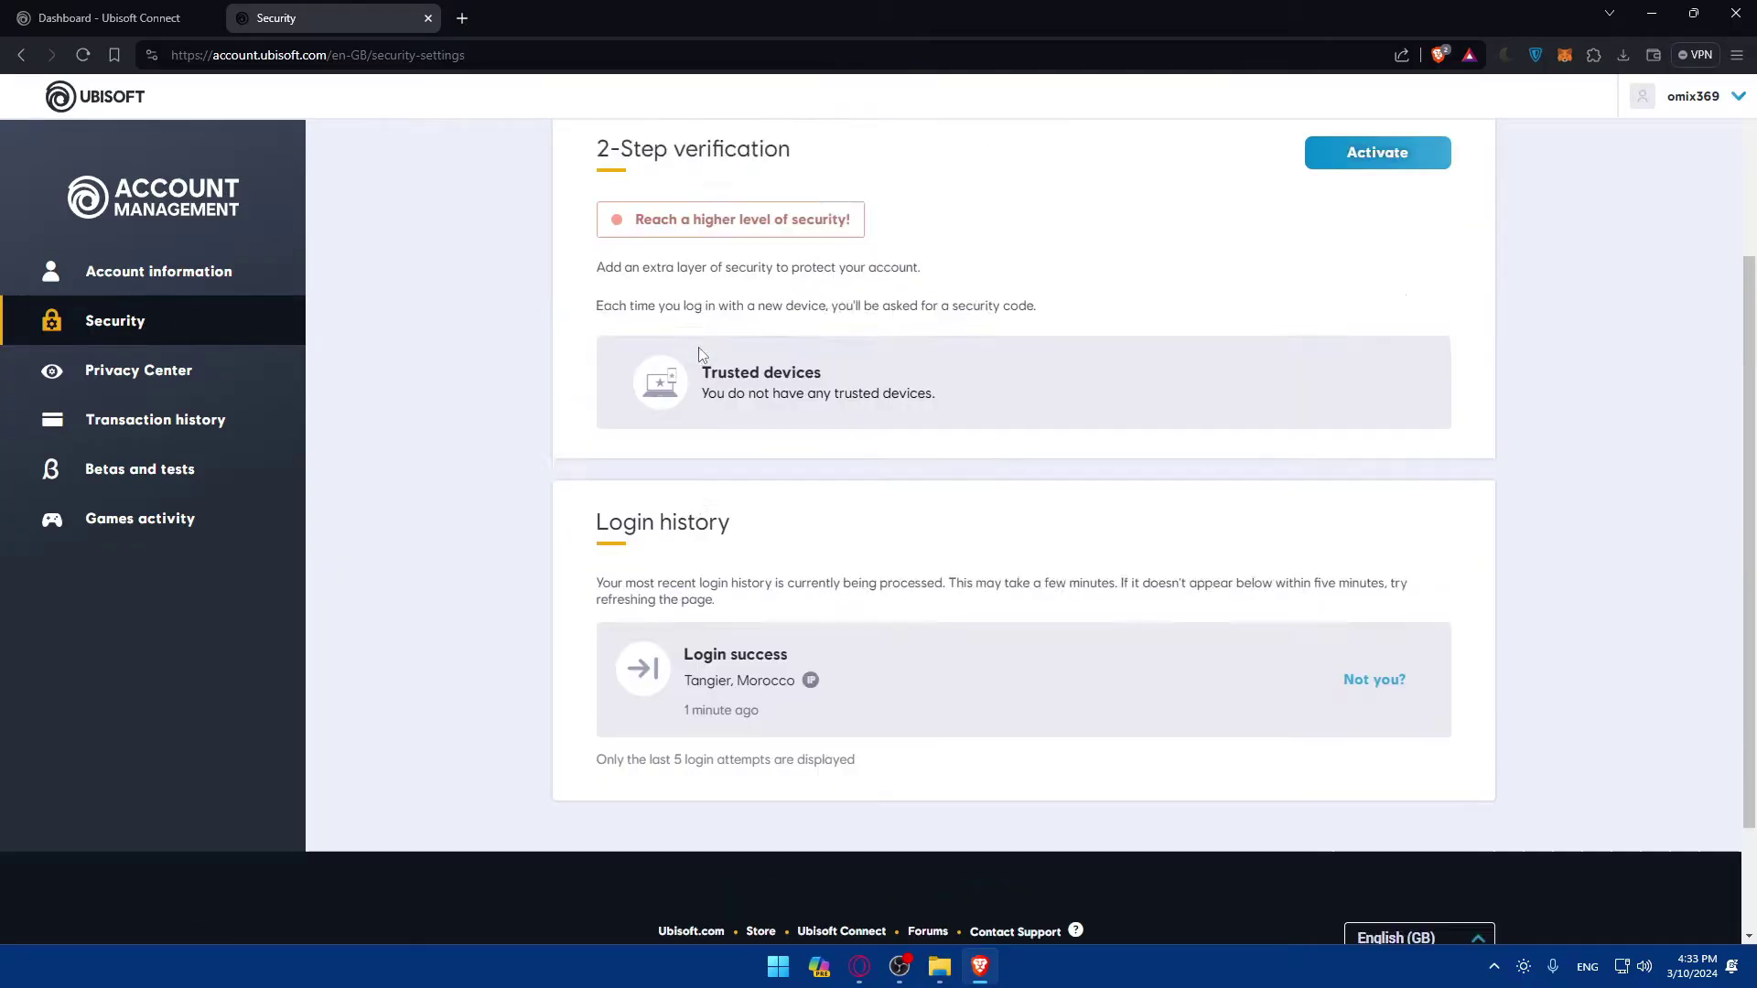
scroll(689, 415, up, 3)
triple_click(689, 415)
click(890, 409)
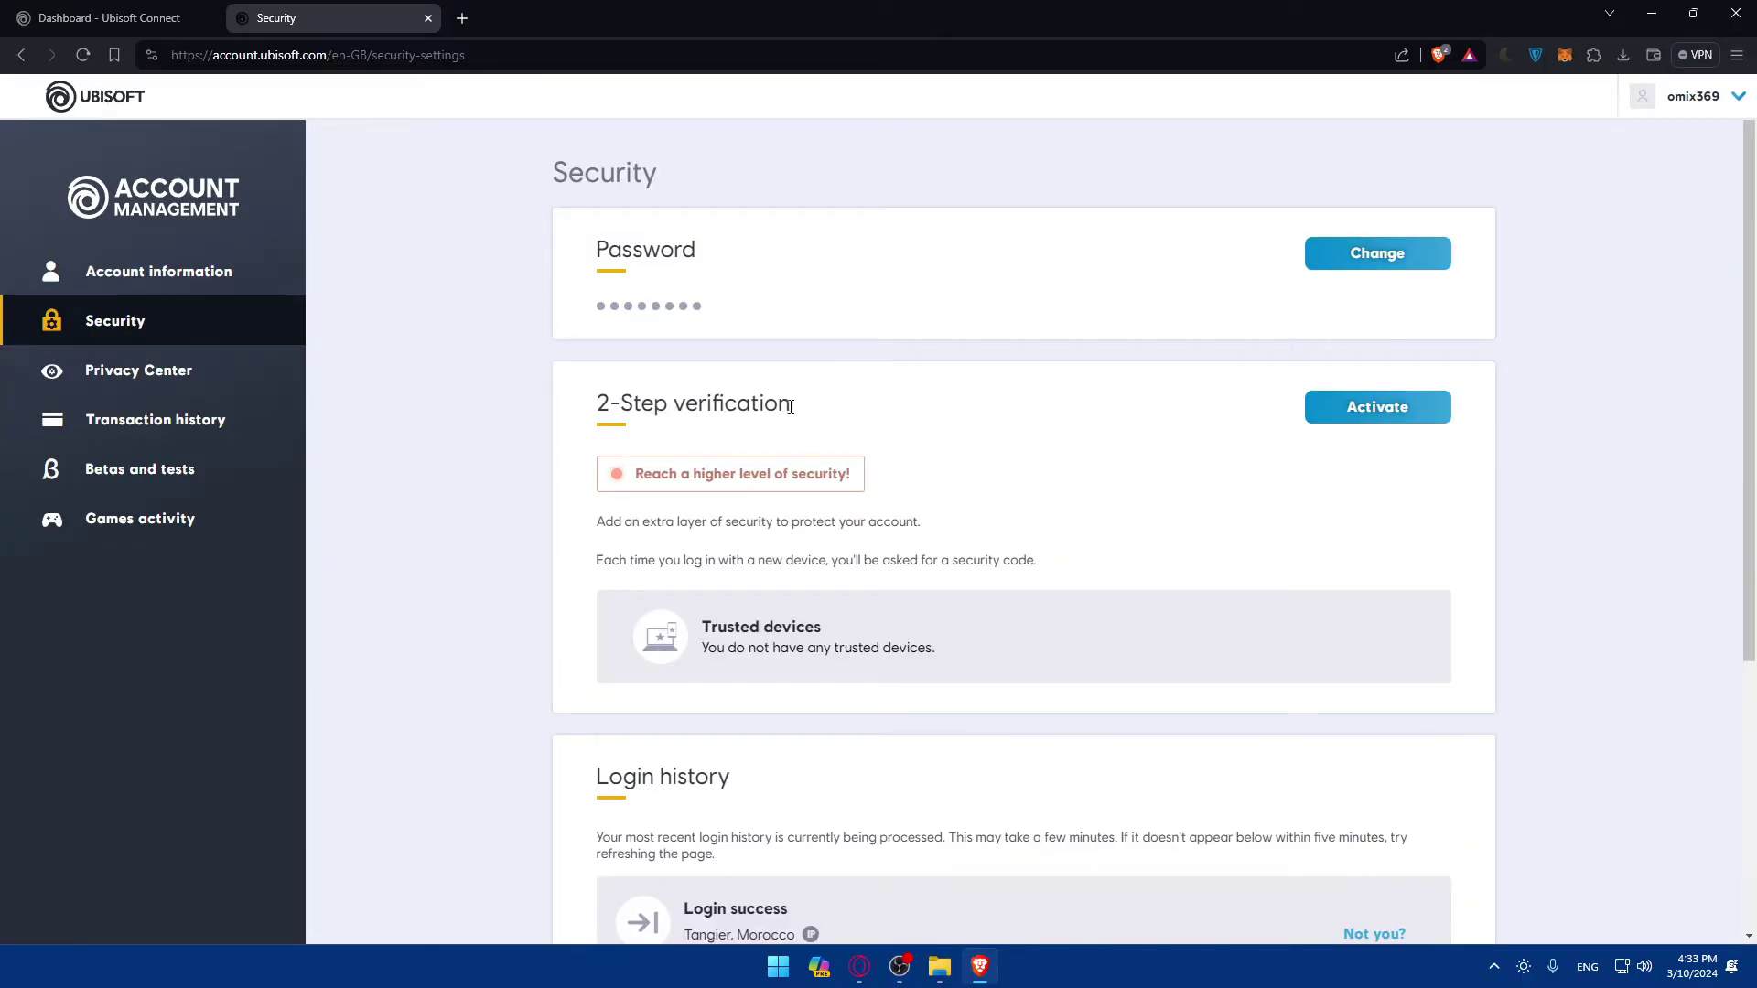
drag(791, 406, 840, 416)
click(574, 407)
click(841, 419)
drag(634, 477, 856, 475)
click(869, 477)
Start 2-step verification setup and confirm Authenticator app as the security code channel
click(1360, 415)
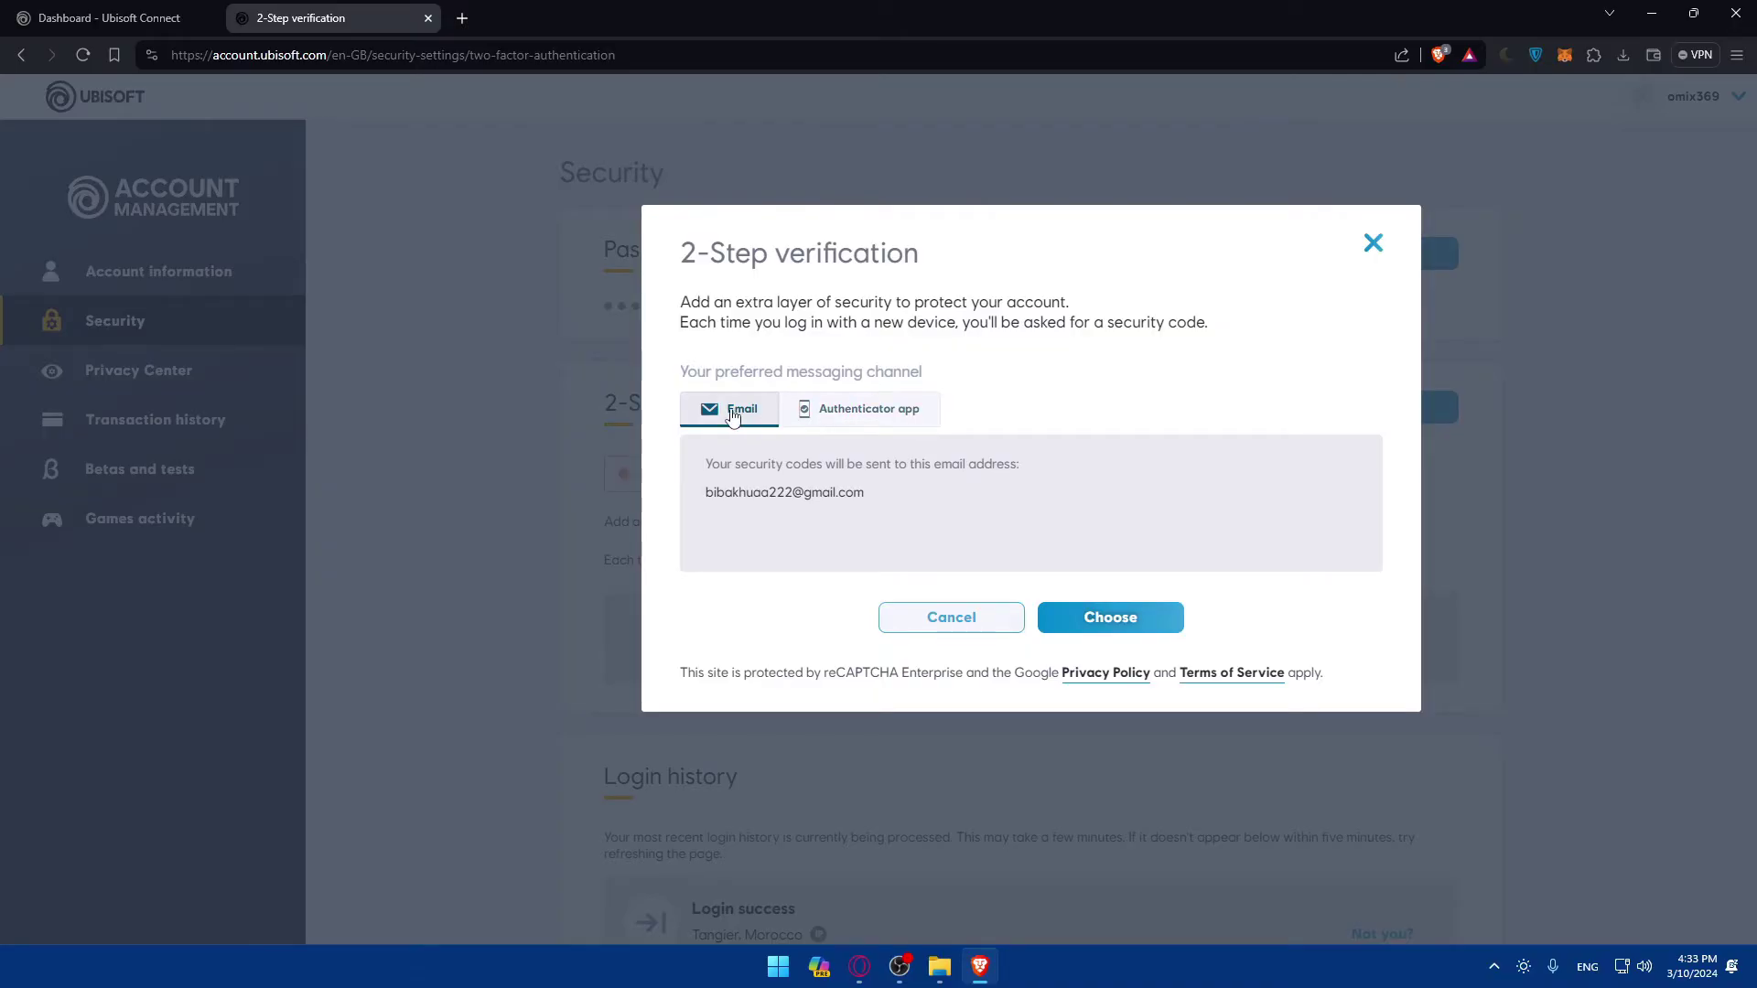
click(852, 413)
click(729, 414)
click(870, 412)
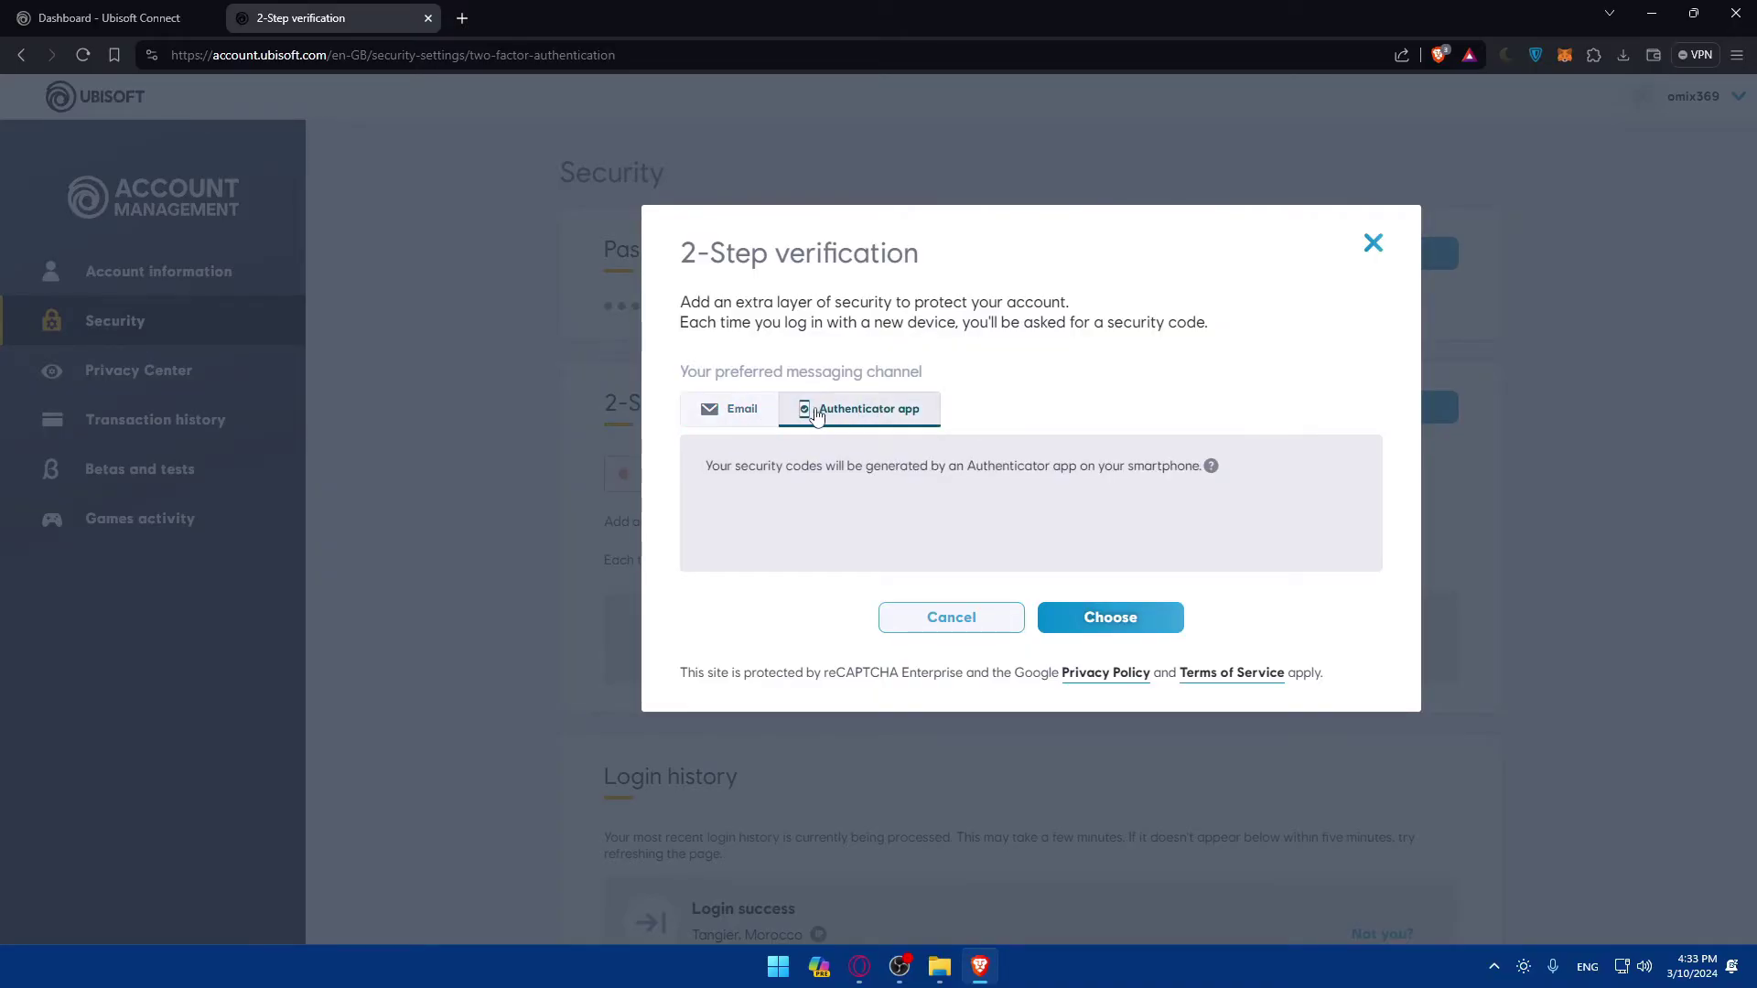
click(751, 412)
click(869, 412)
click(718, 414)
click(876, 412)
drag(707, 467, 819, 469)
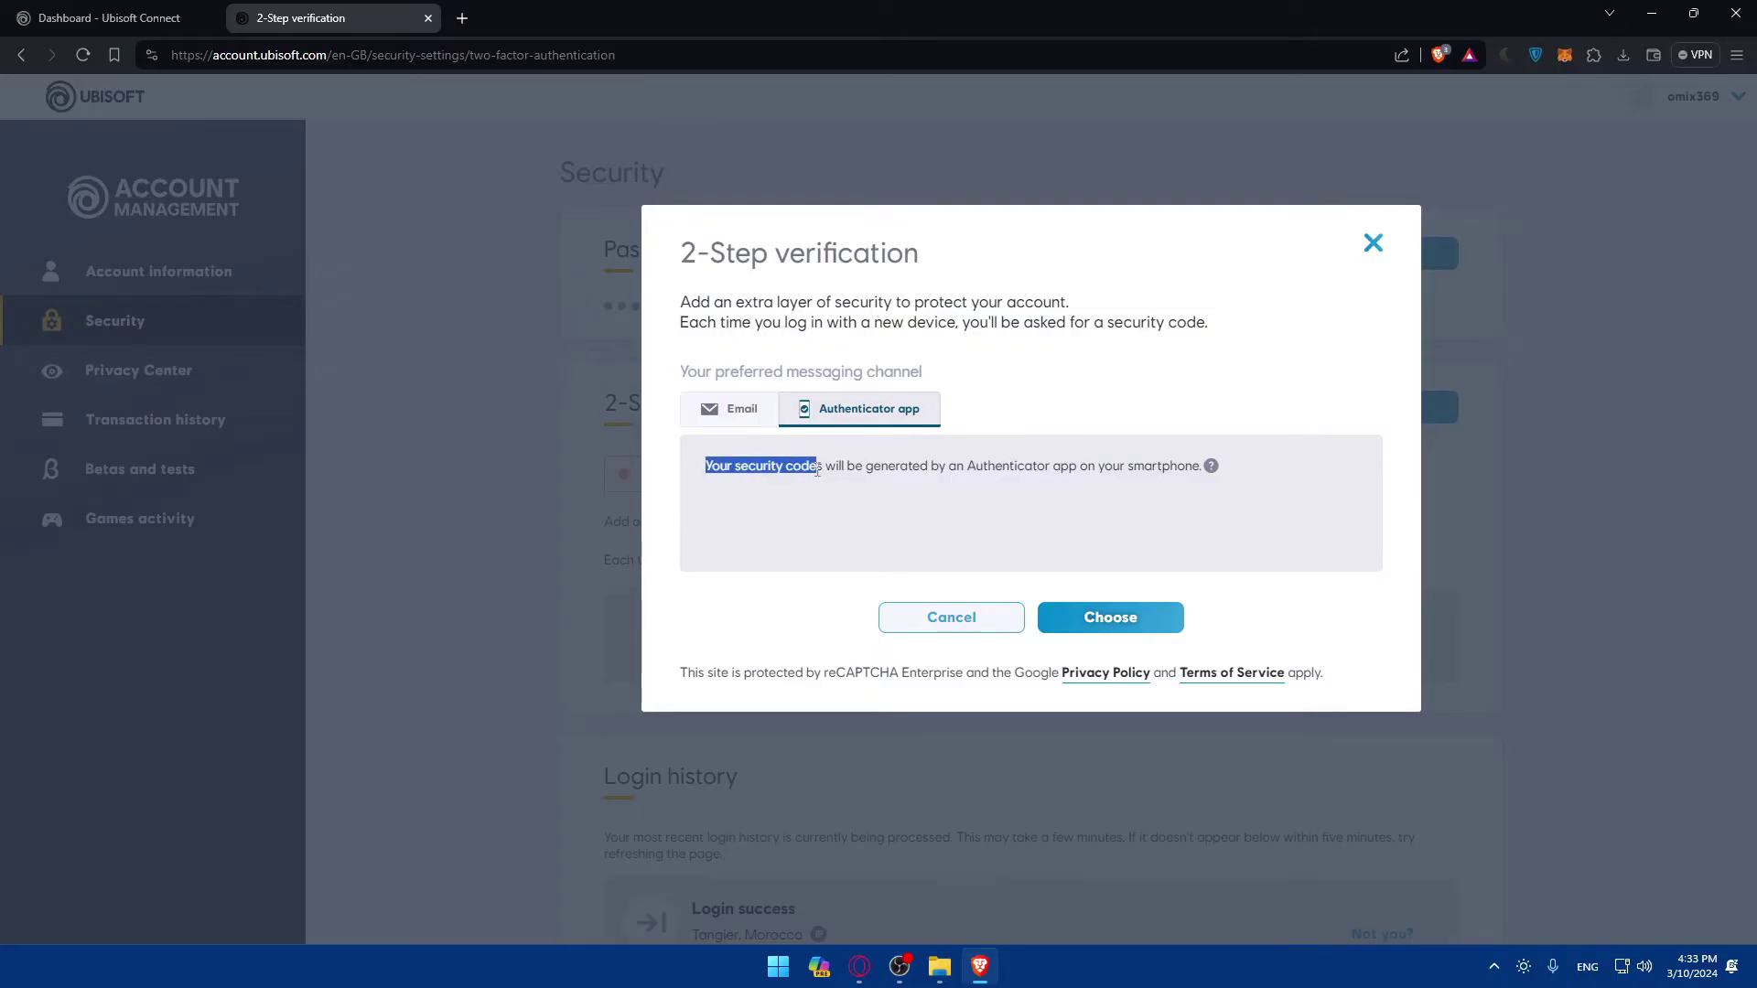
click(817, 469)
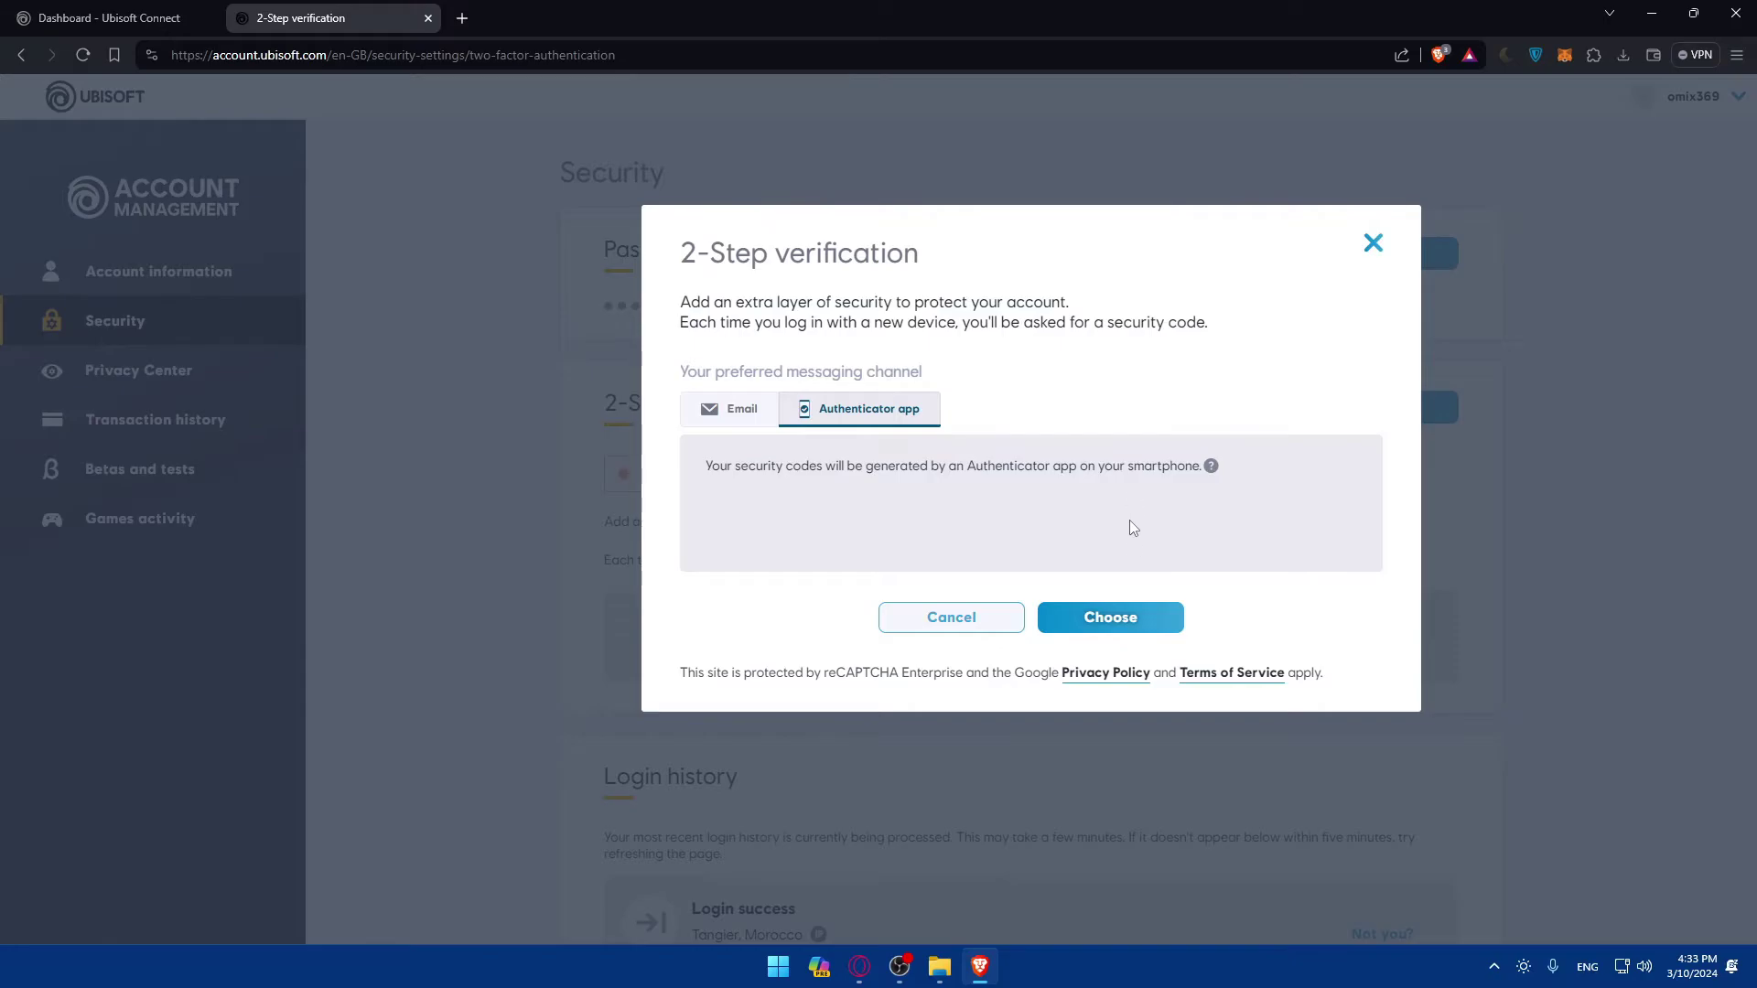
click(1135, 617)
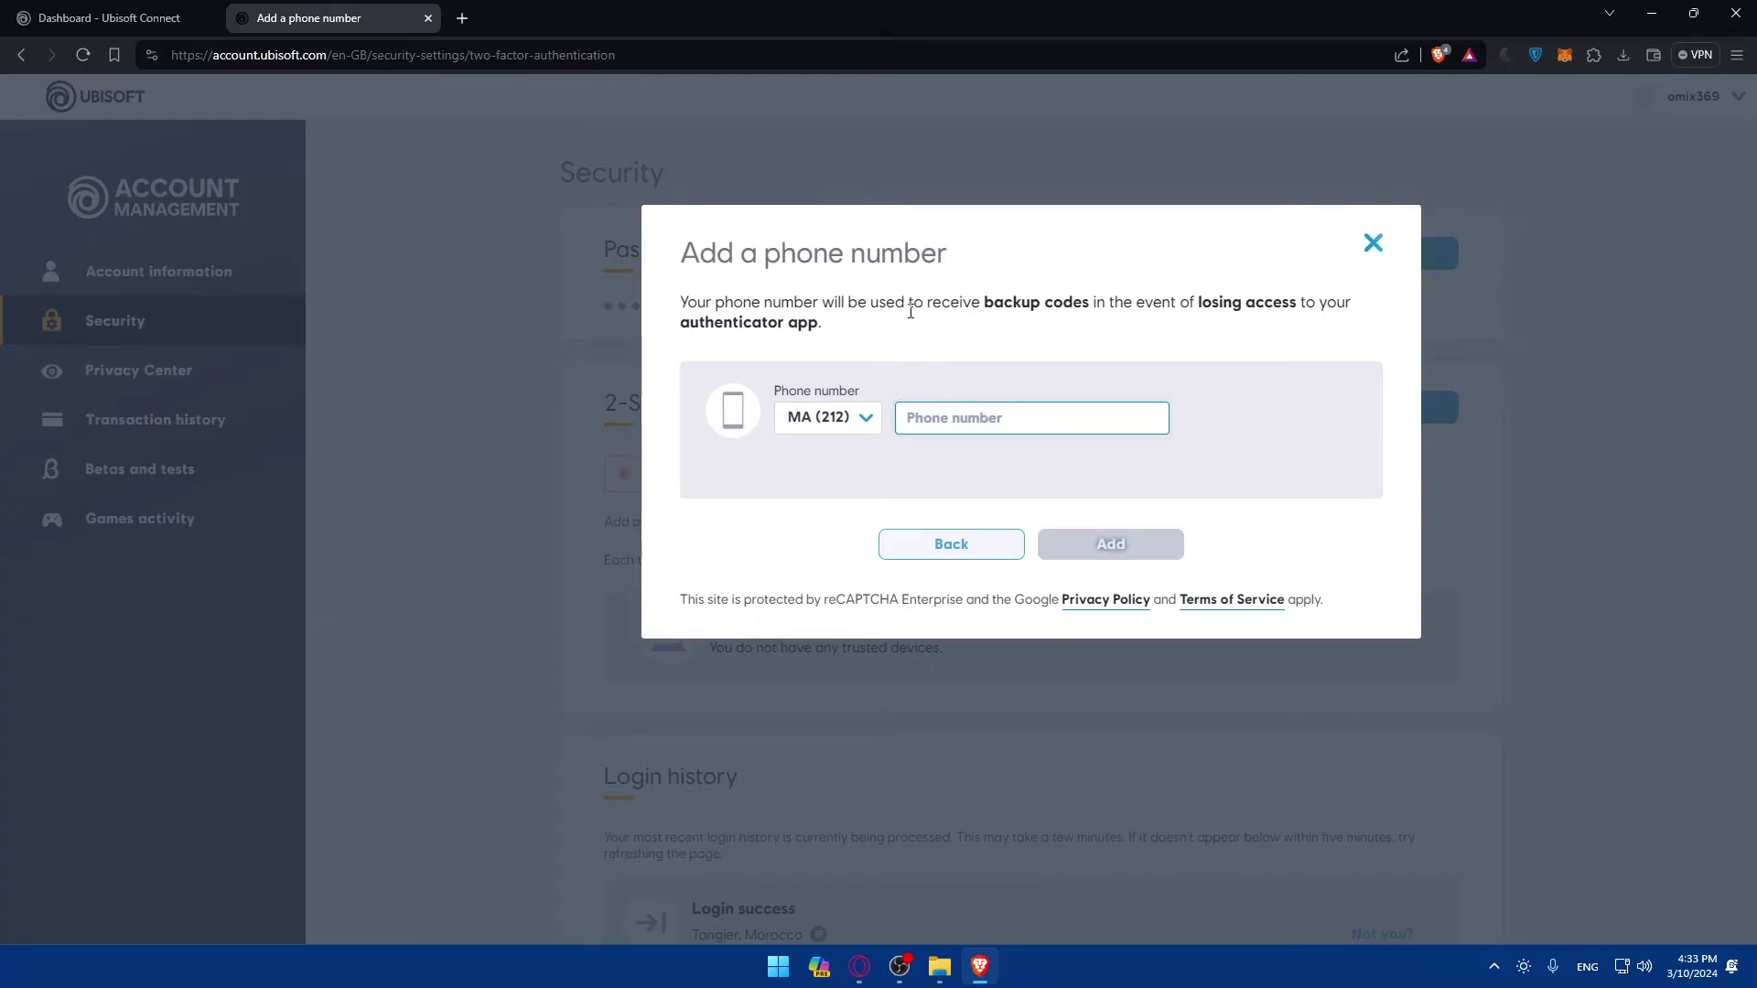
Dismiss the Add a phone number form without entering a number
drag(911, 312, 1073, 305)
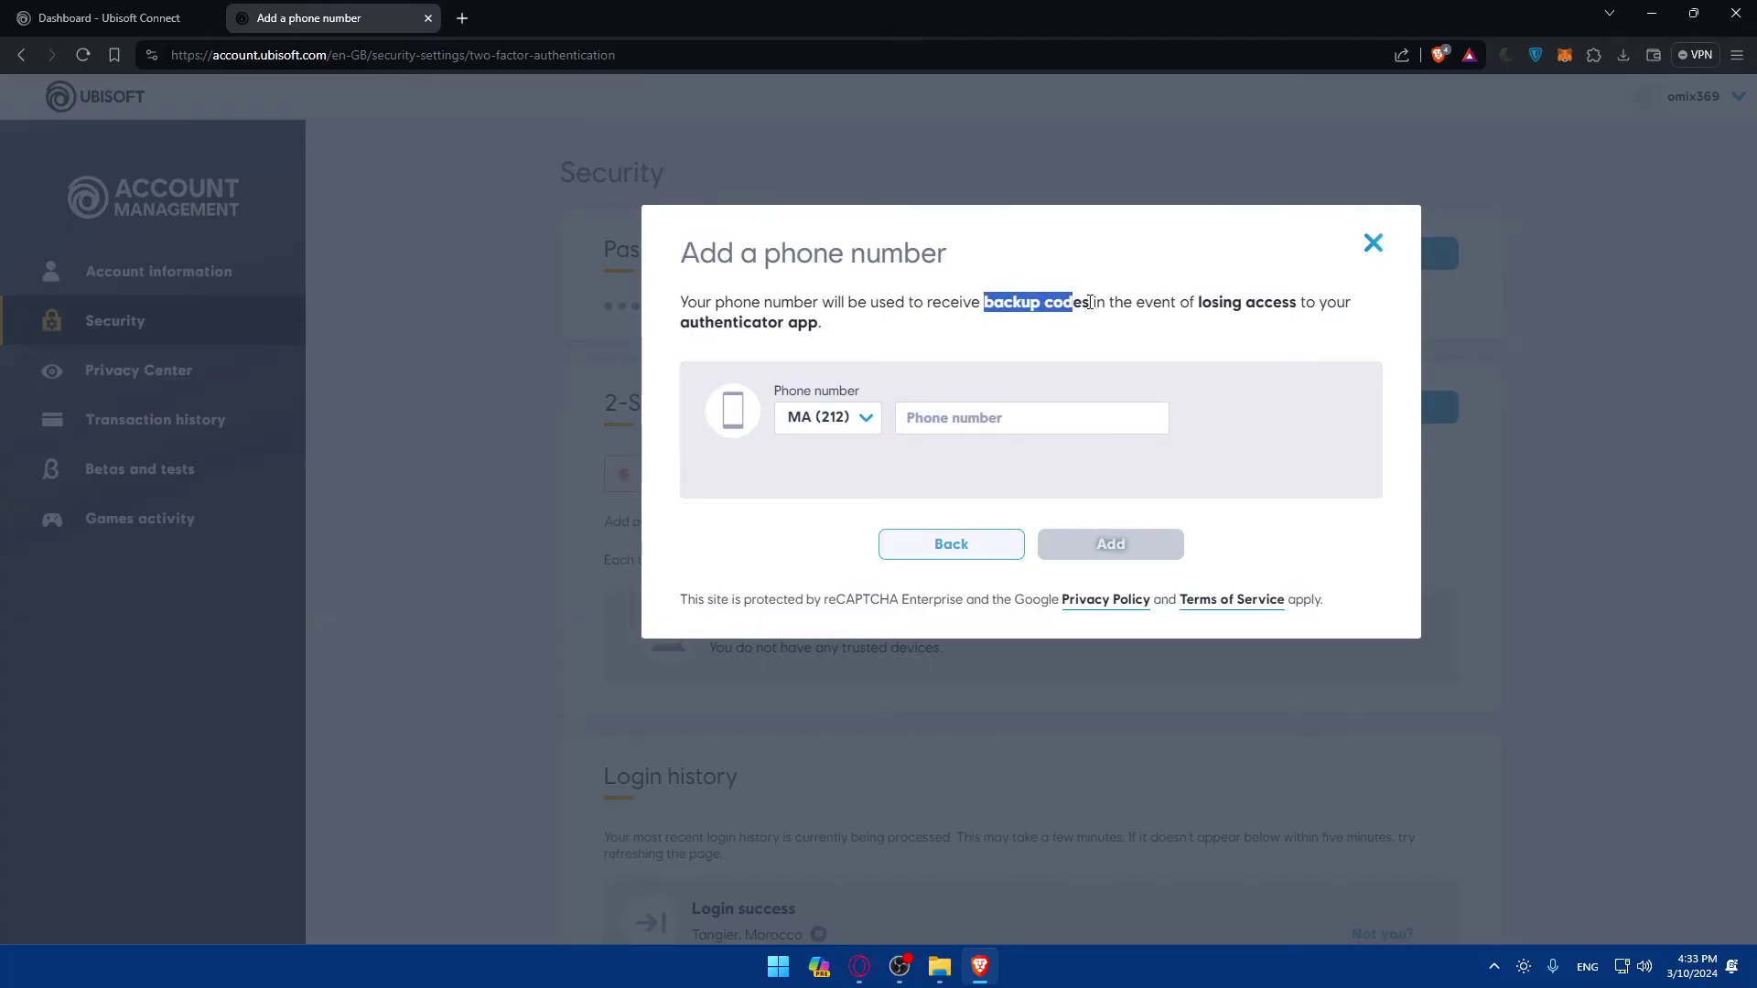
click(1109, 303)
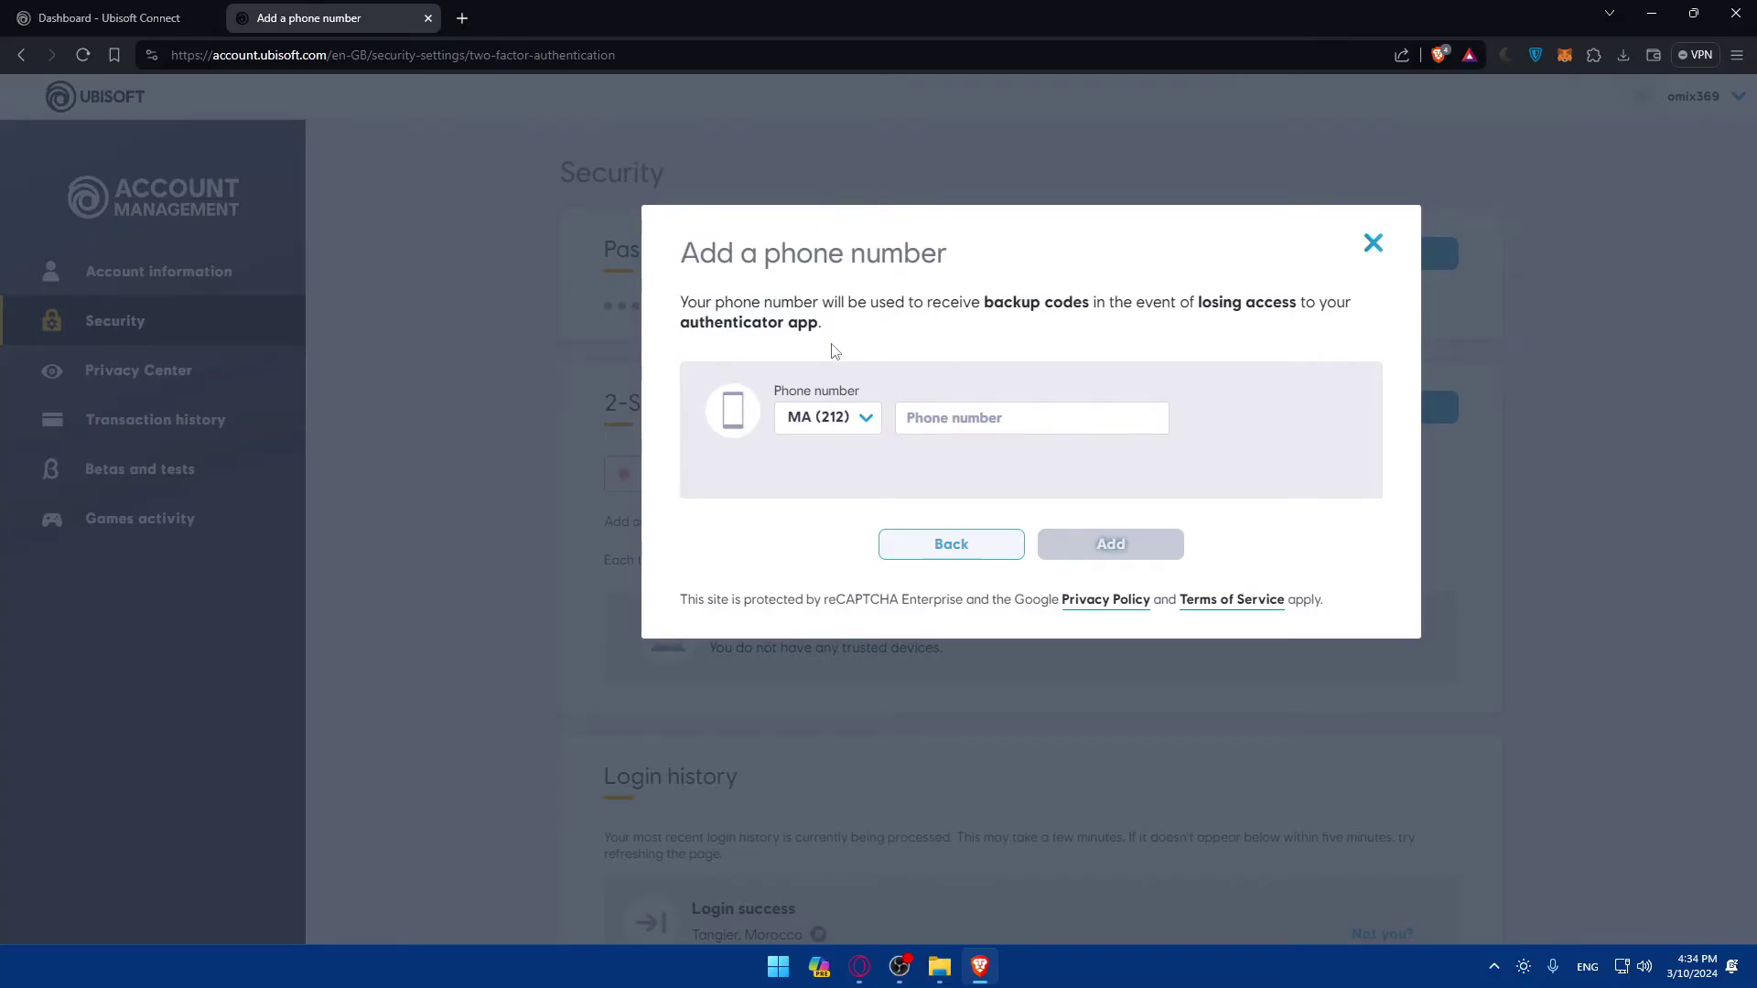
click(1048, 658)
Activate 2-step verification again with Authenticator app, then dismiss the activation-email prompt
scroll(916, 586, down, 2)
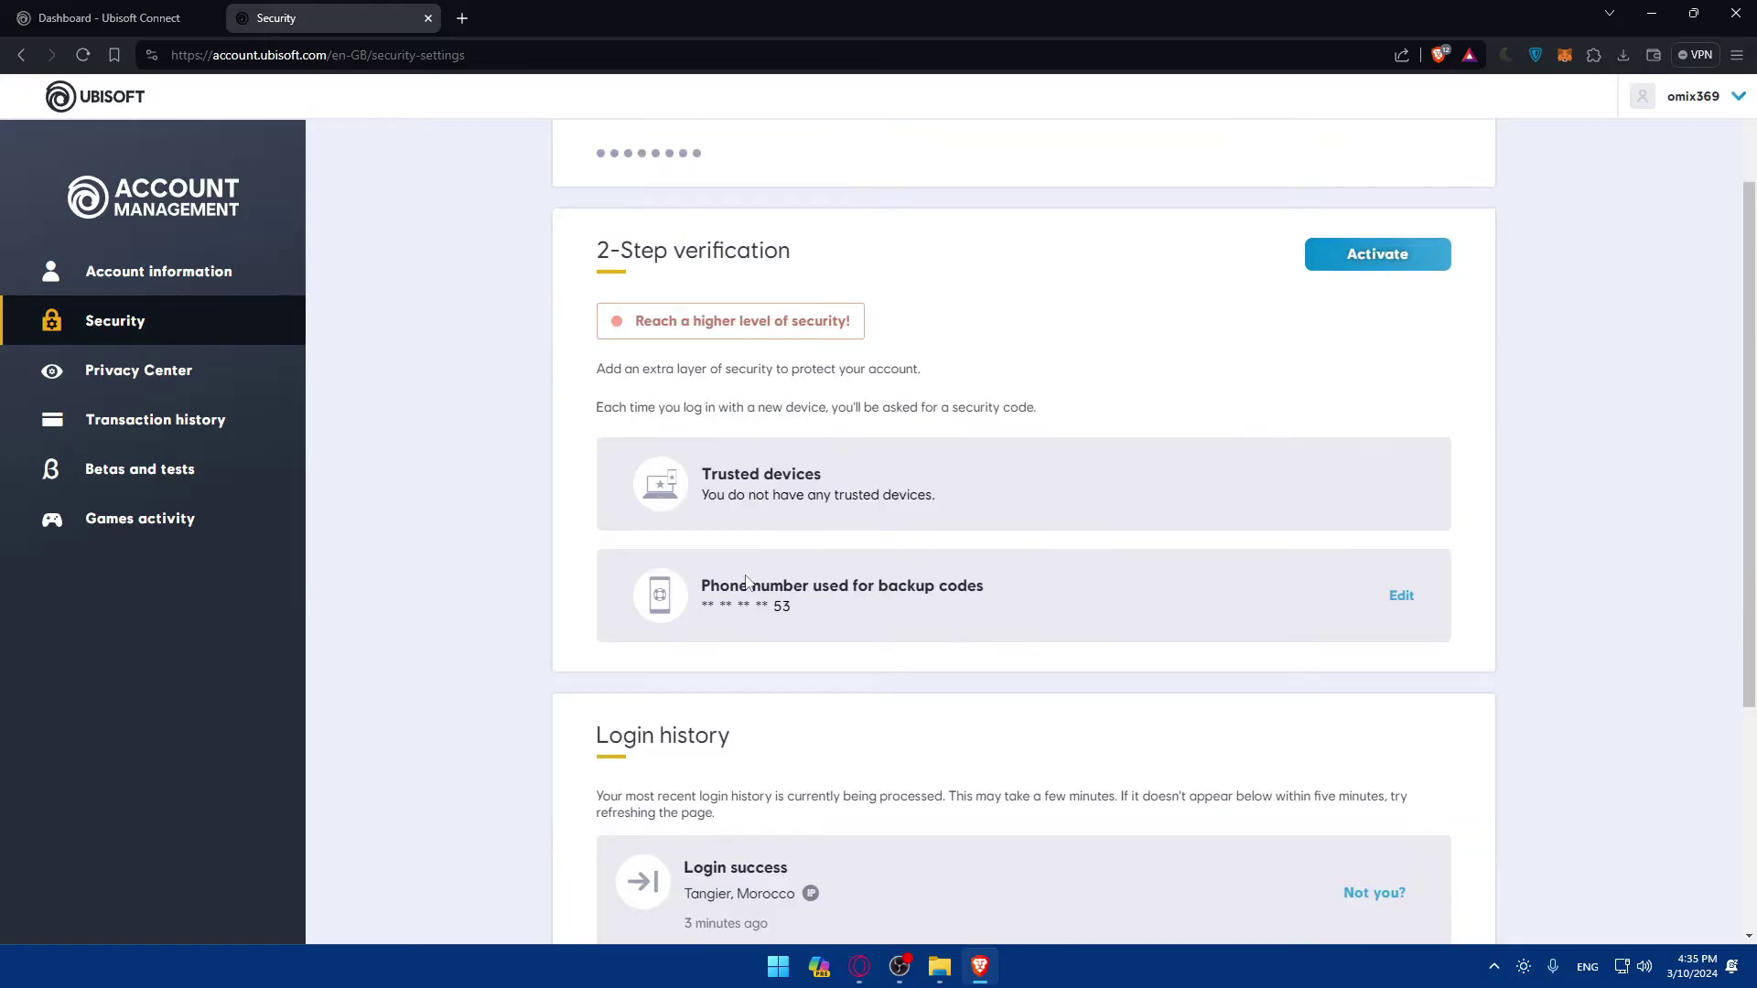
scroll(858, 497, up, 2)
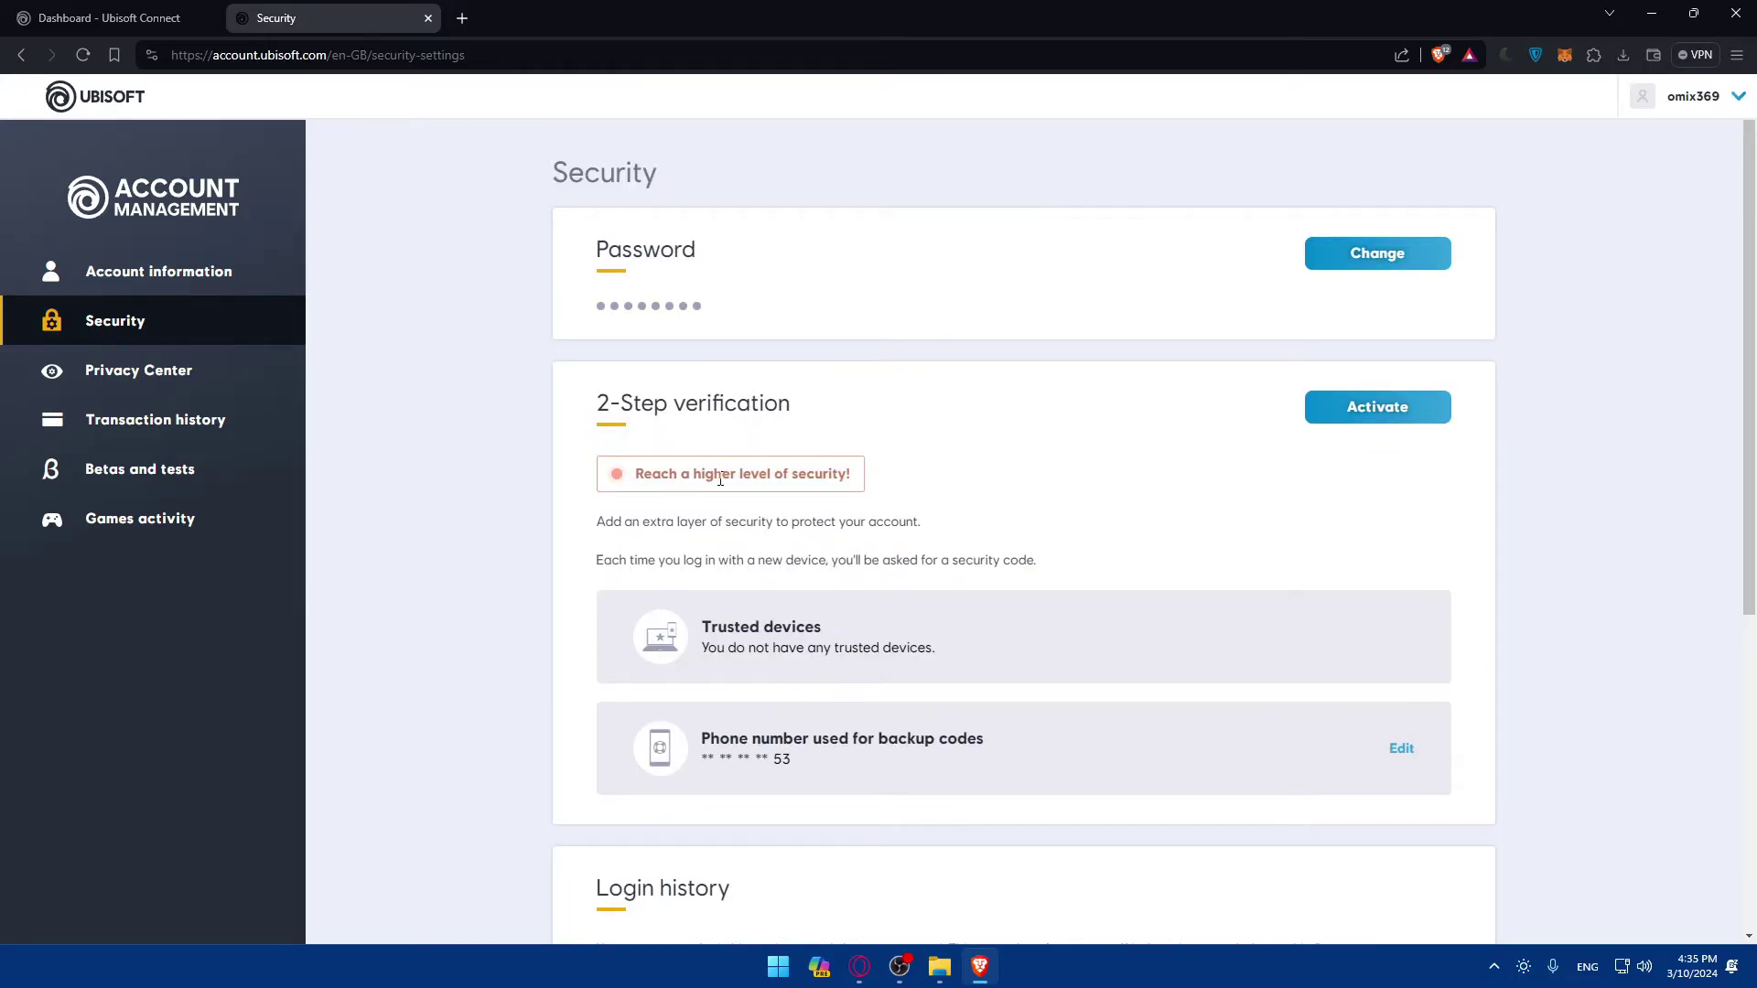
click(1363, 408)
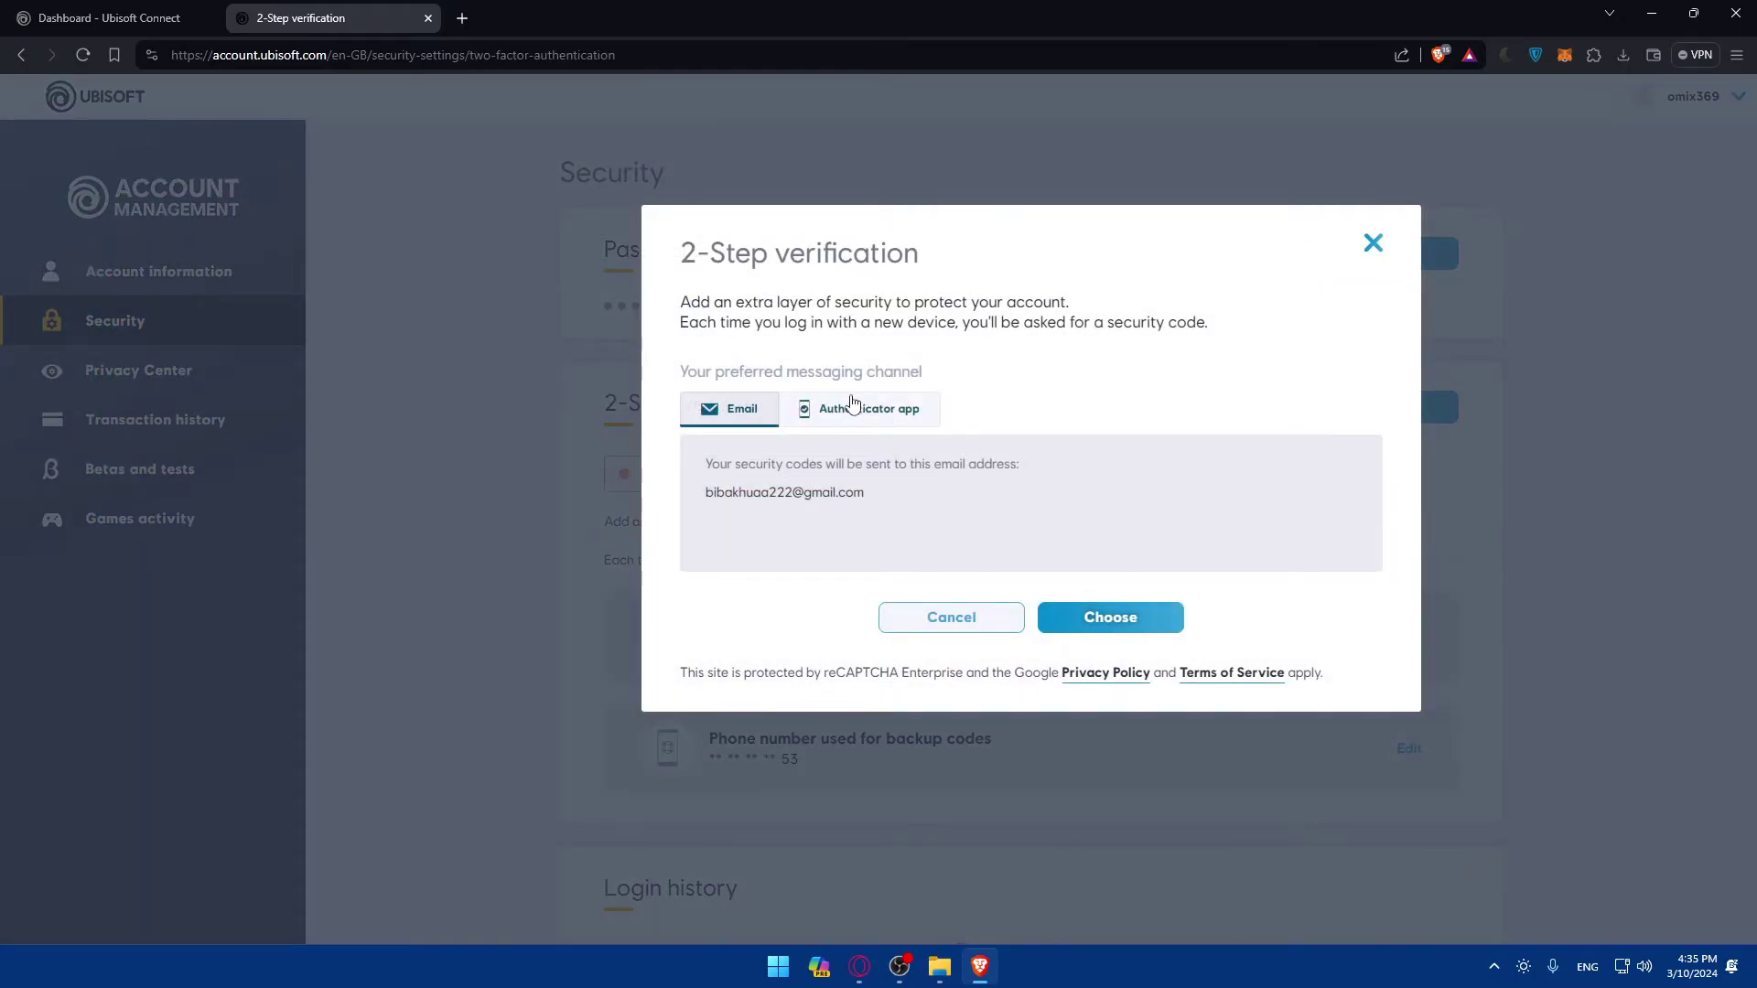
click(805, 408)
click(1142, 611)
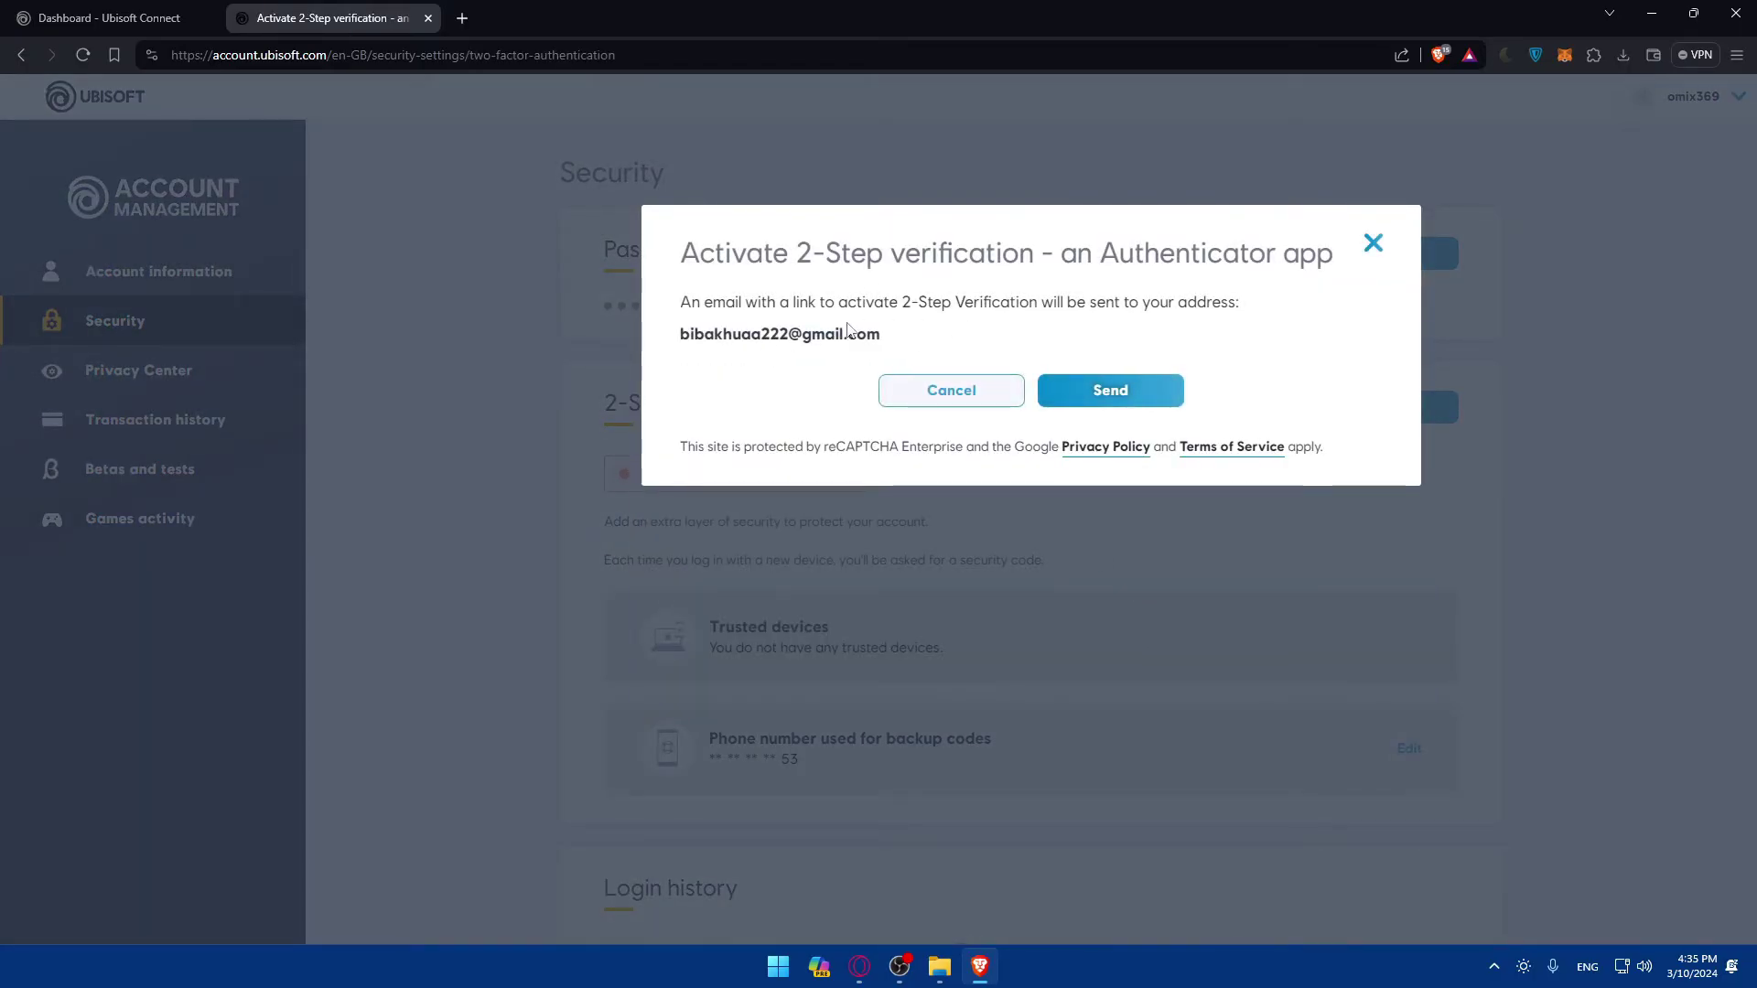
click(1373, 243)
Open Gmail in a new tab and open the 2-Step Verification Activation email
click(462, 18)
text(gmail.com)
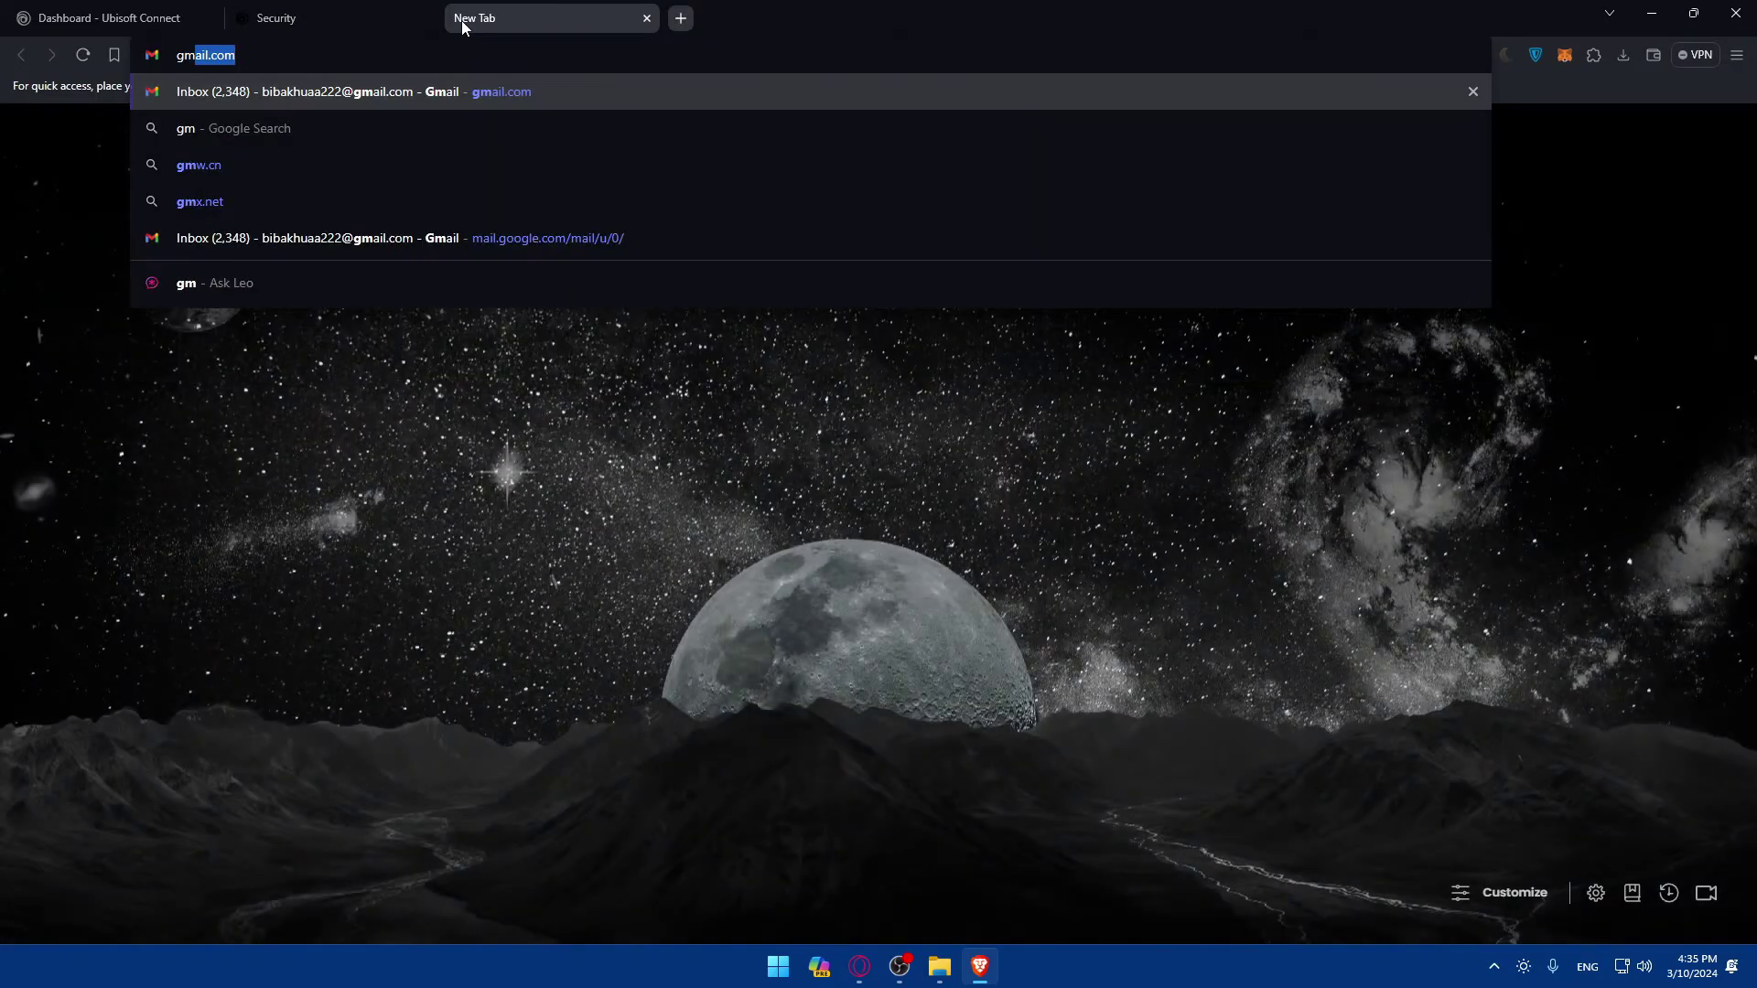
key(Return)
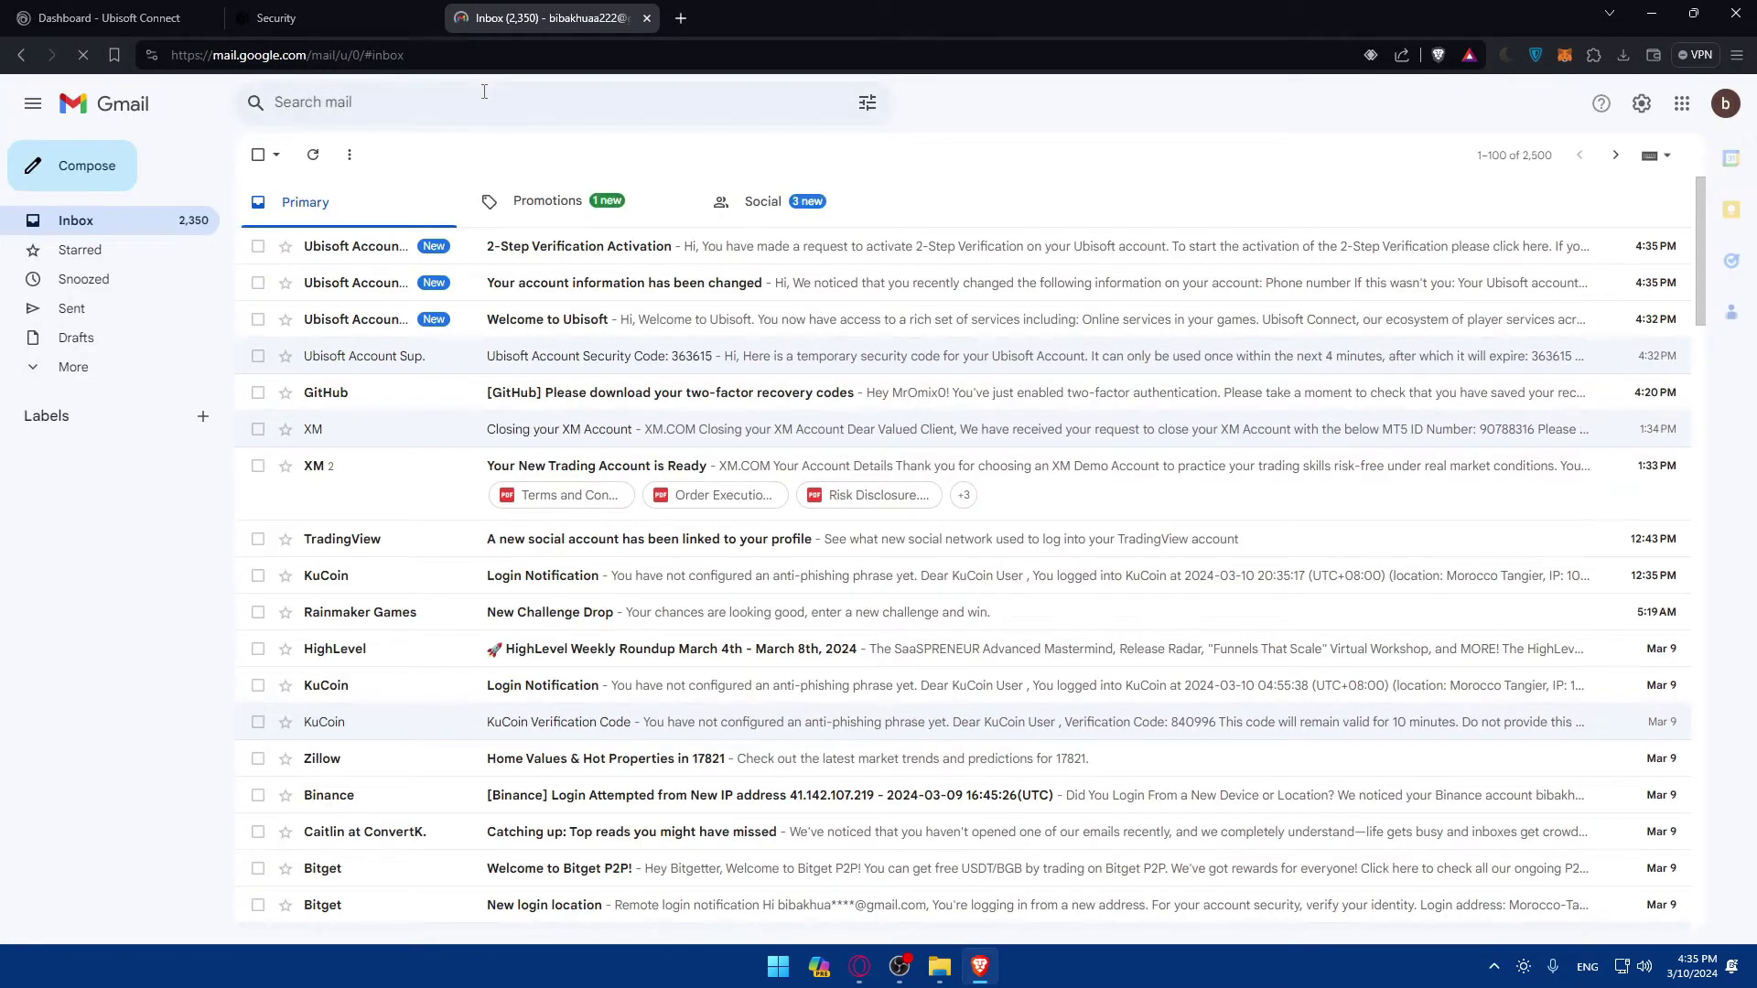
click(569, 245)
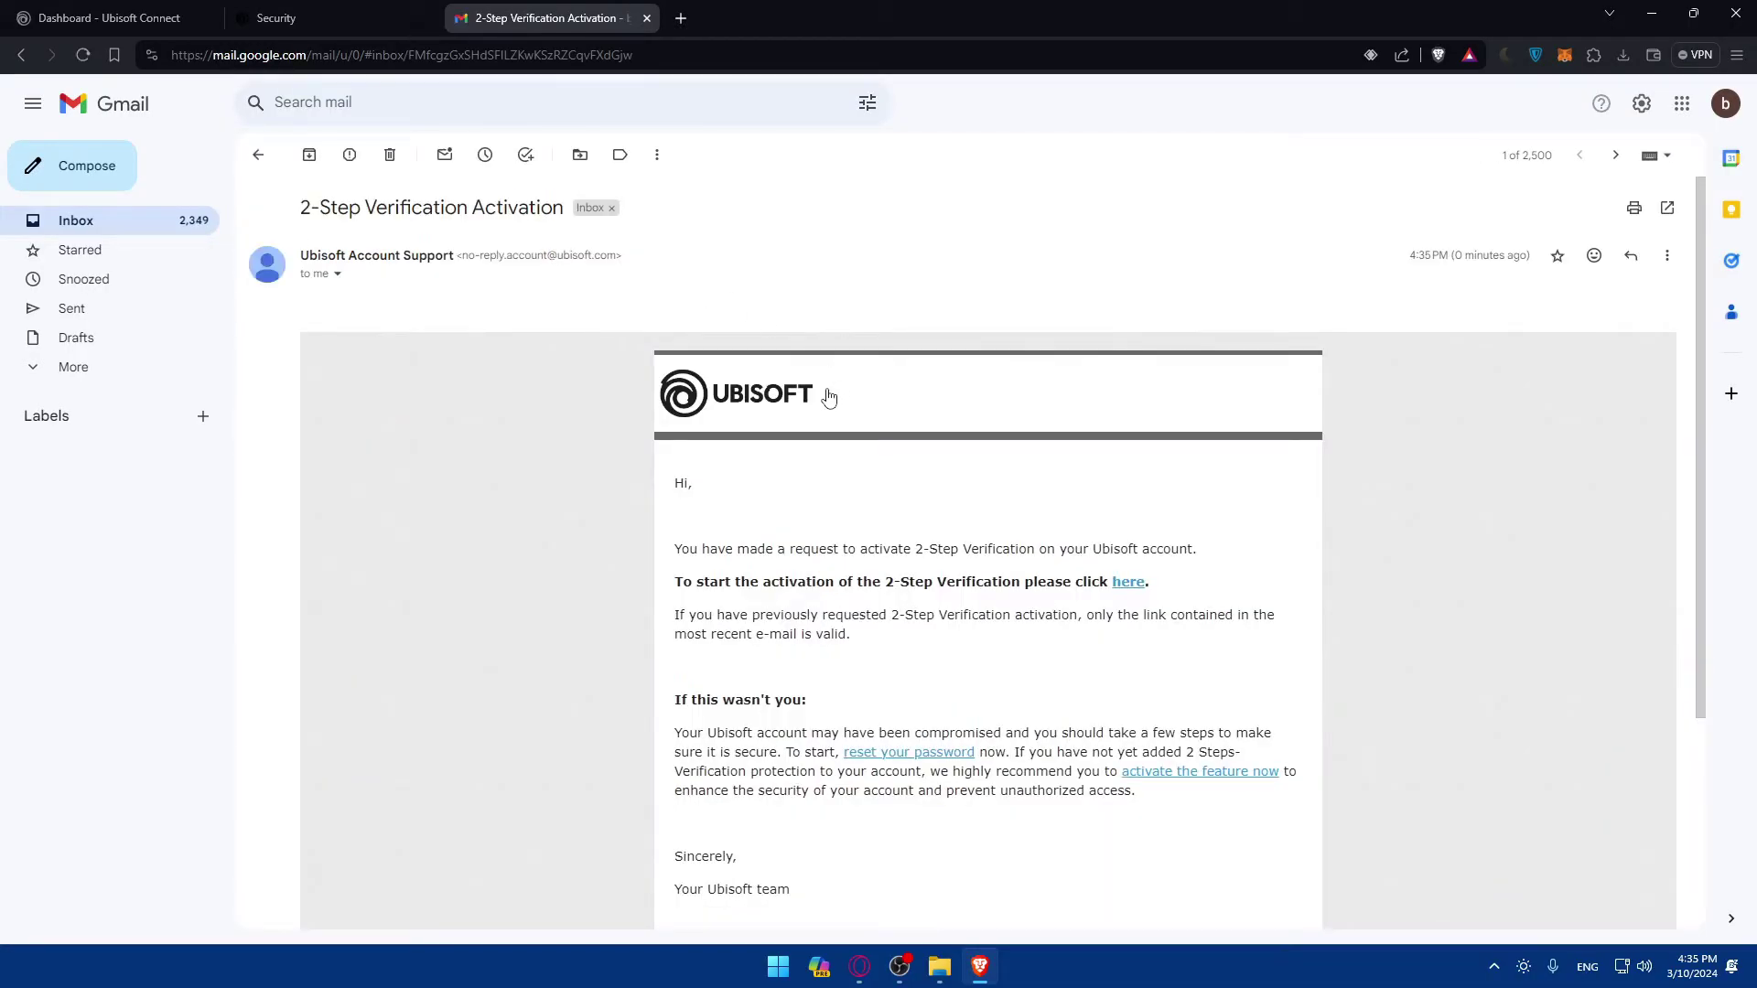
scroll(819, 421, down, 2)
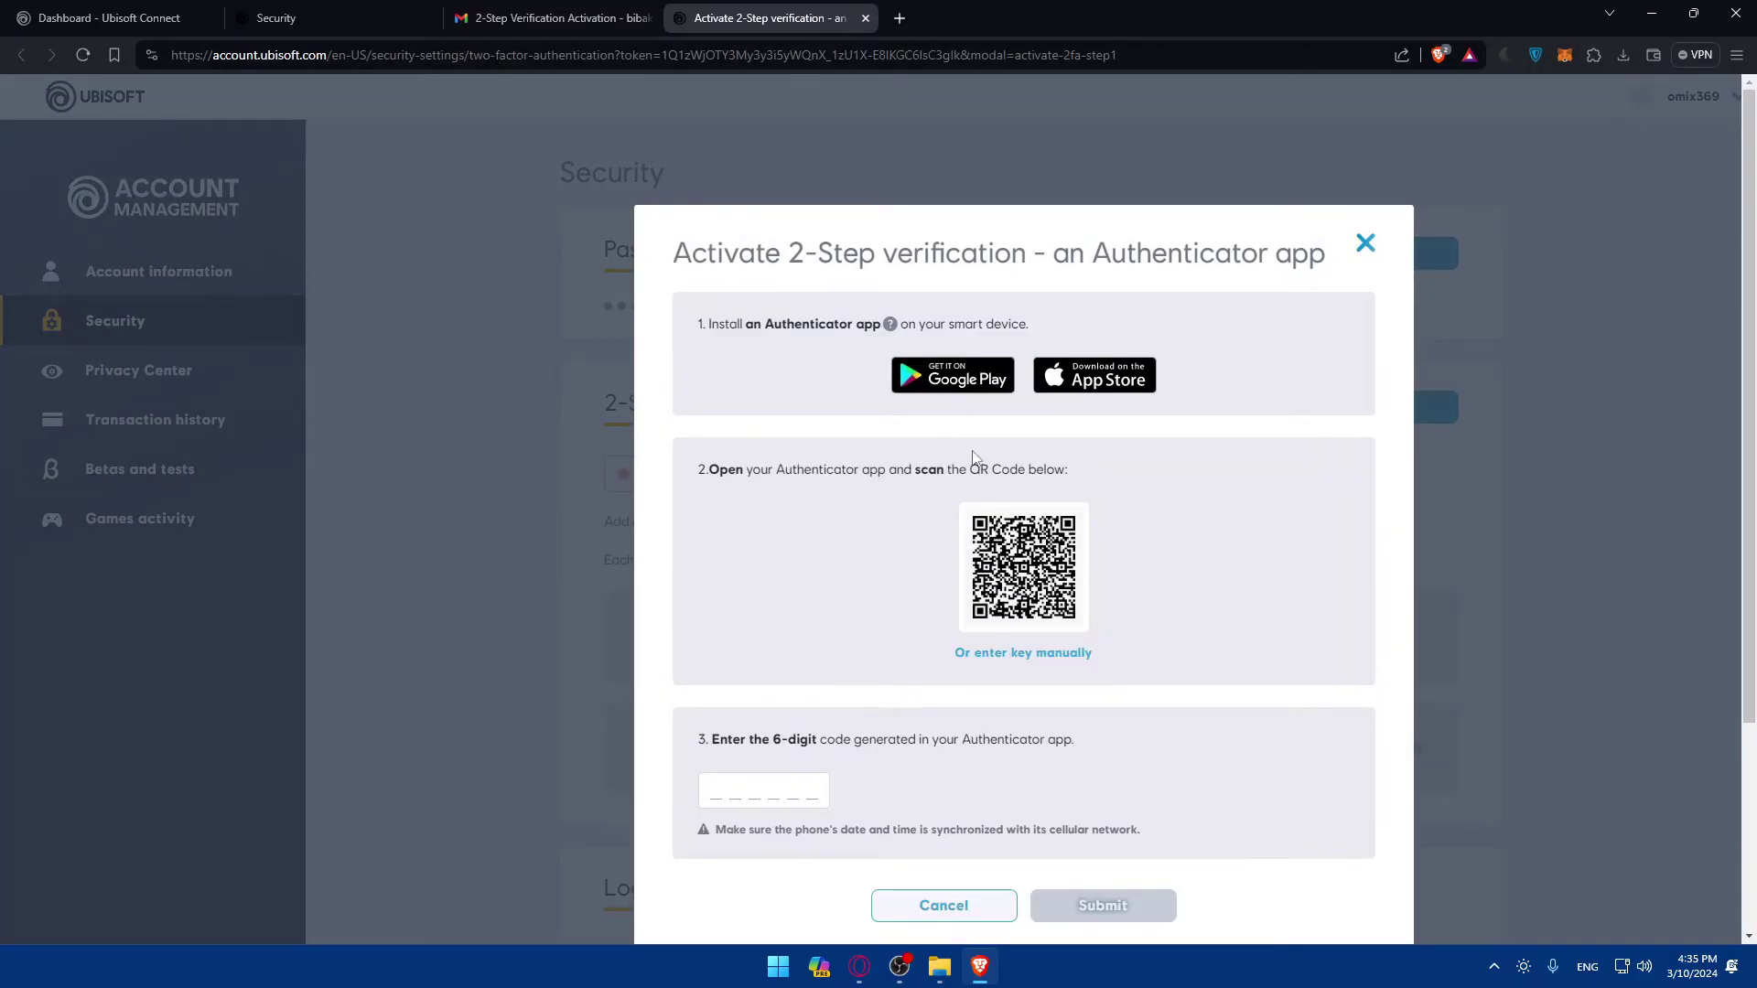
Enter the 6-digit code from the authenticator app and submit it
scroll(988, 504, down, 2)
scroll(988, 503, up, 2)
click(1068, 654)
click(1080, 654)
click(723, 795)
scroll(1321, 717, down, 3)
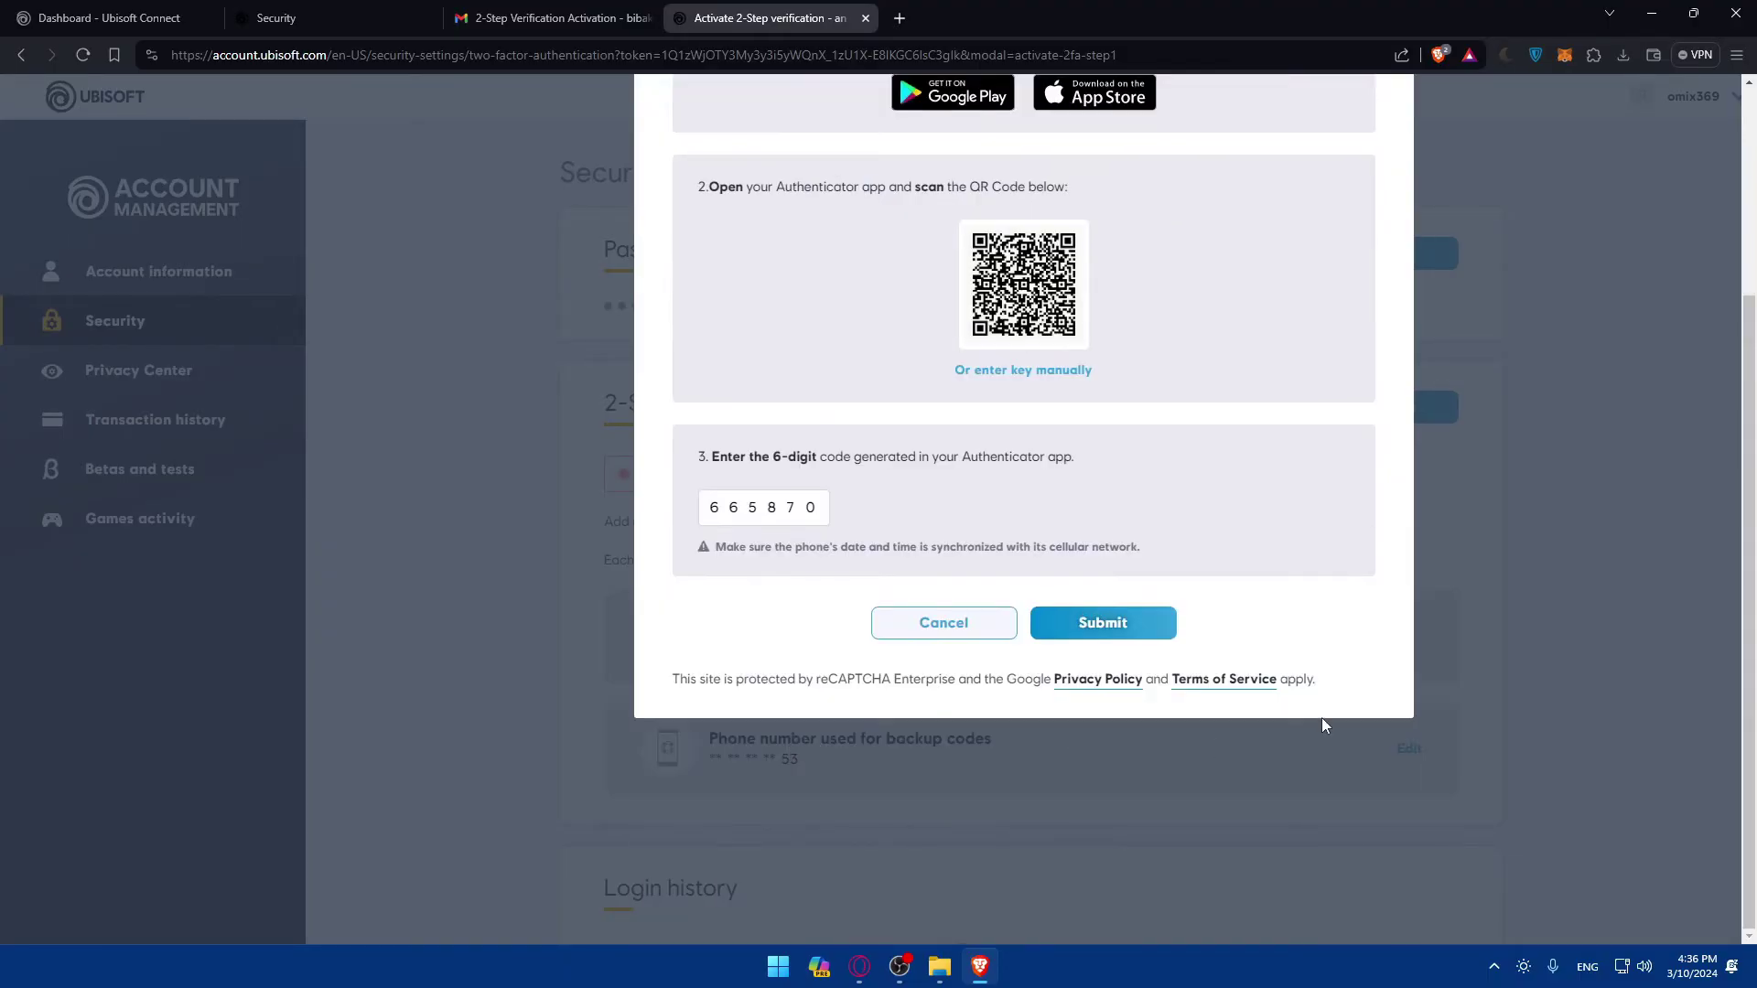
click(1112, 623)
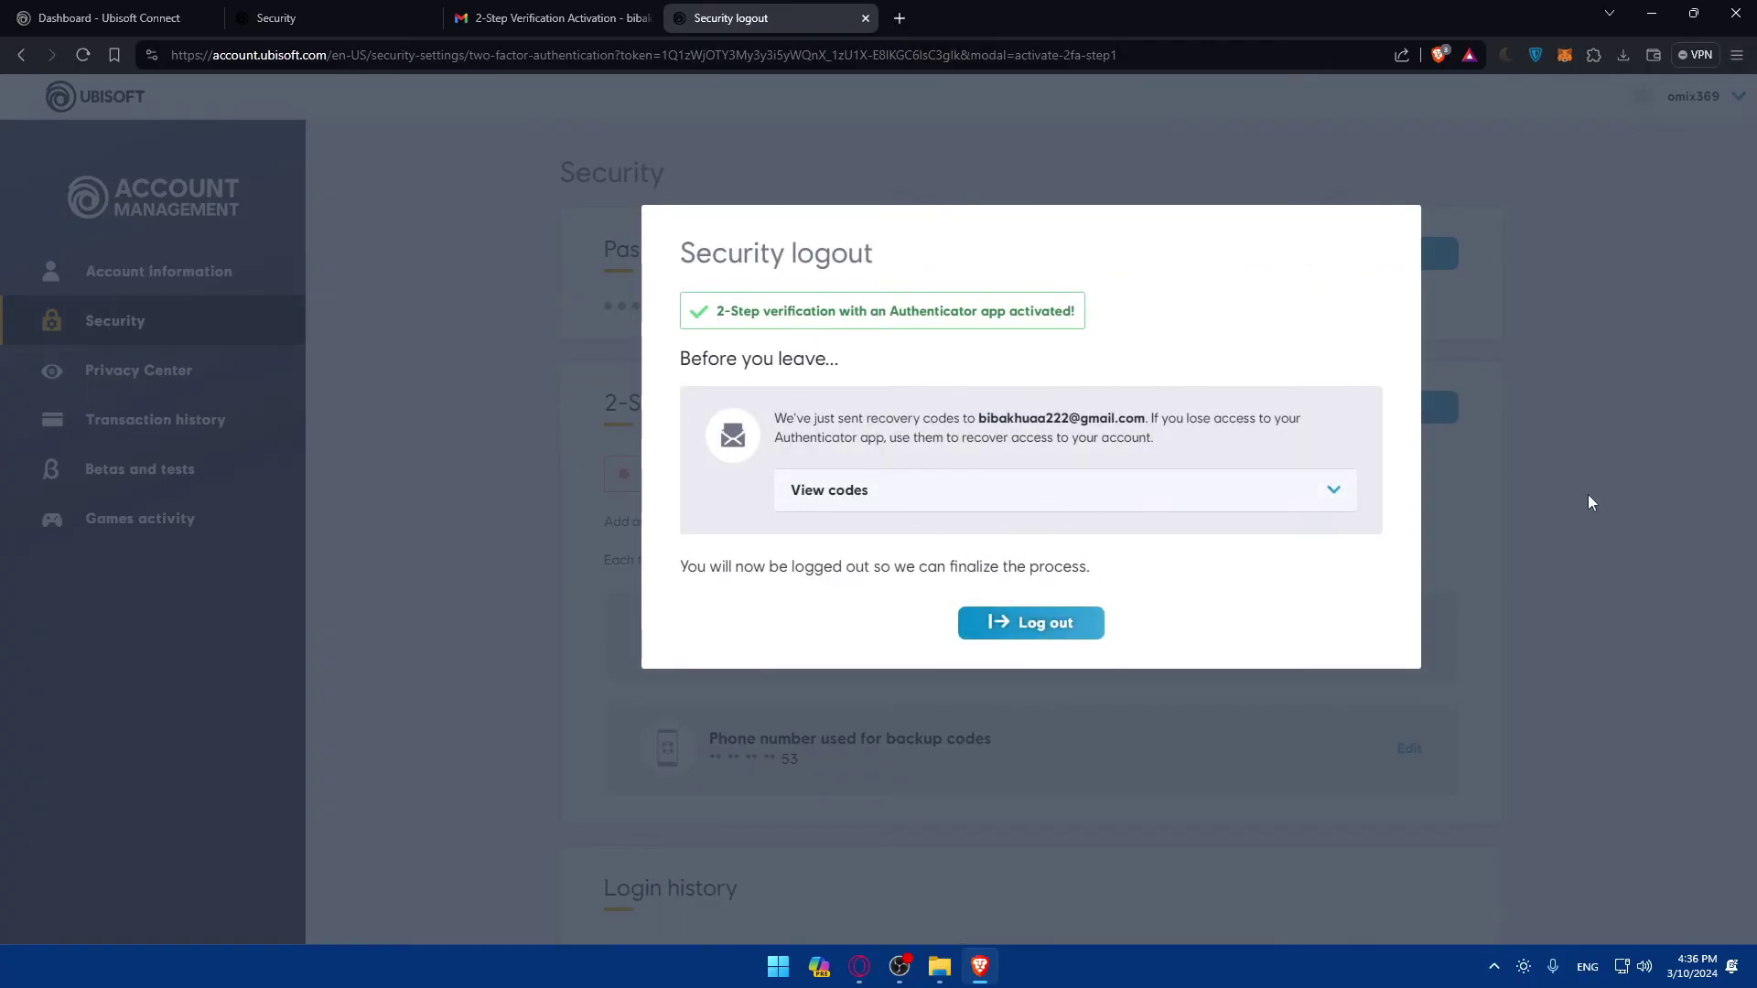
Log out from the Security logout notice
drag(693, 584, 821, 569)
click(863, 580)
click(1062, 626)
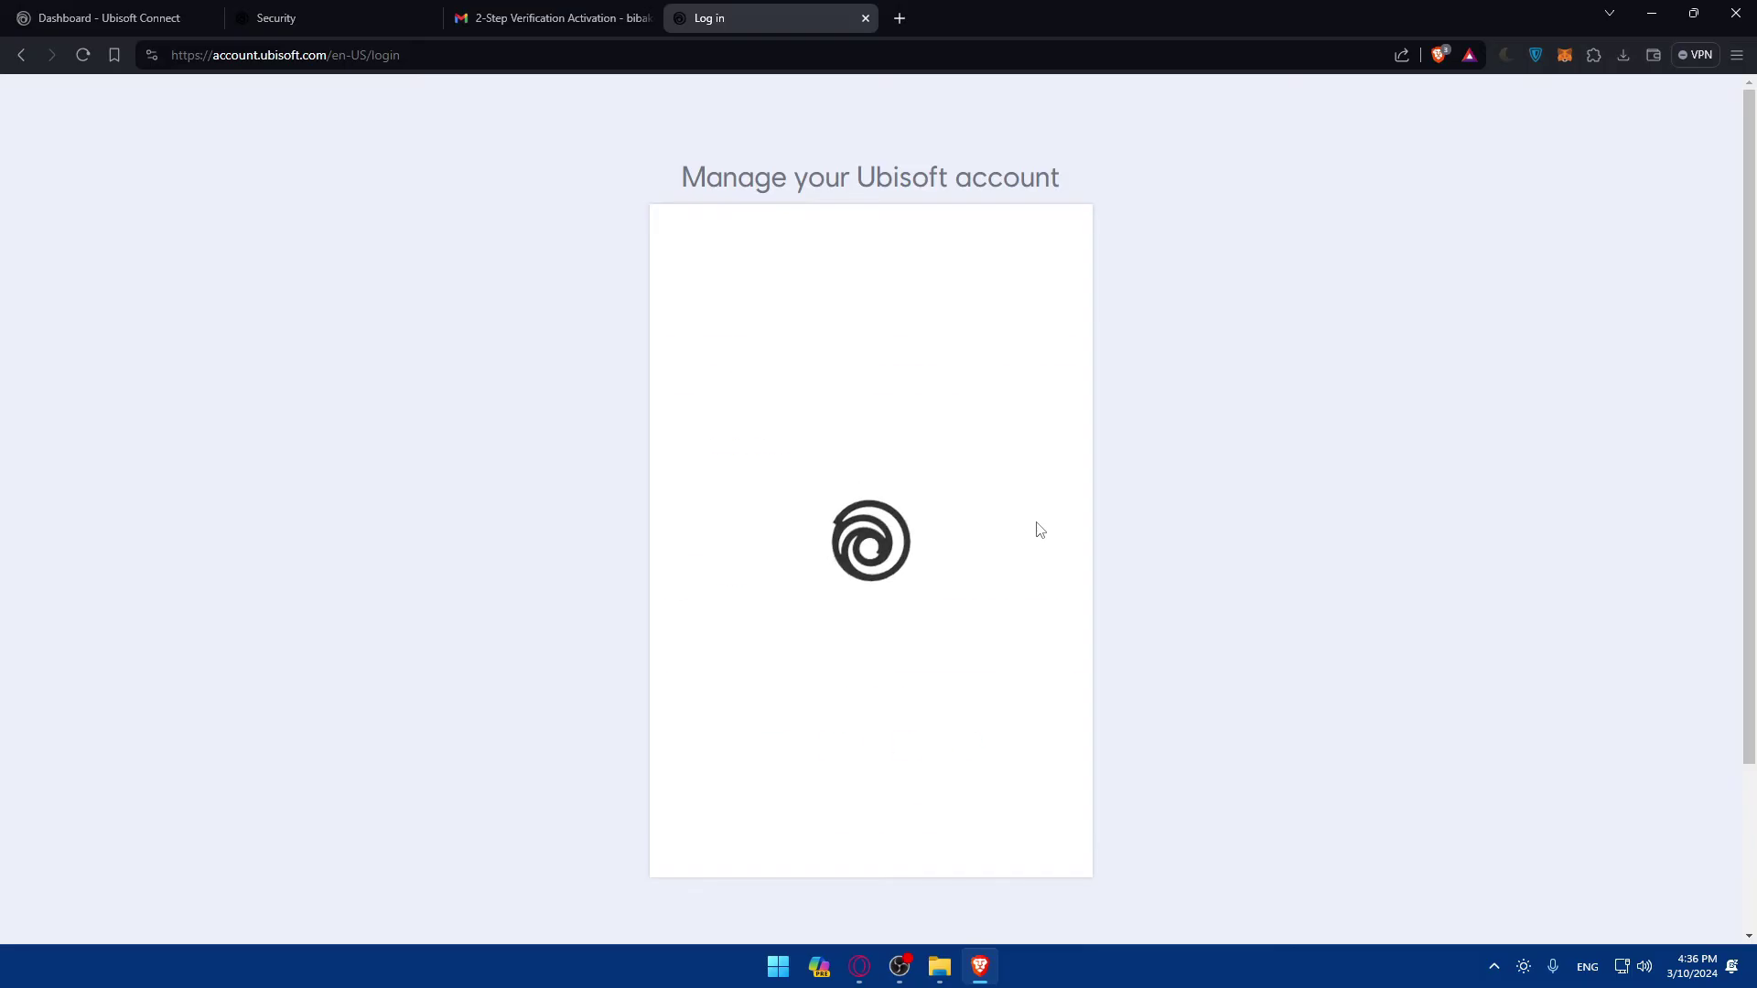
Sign back in with the account's e-mail address and password
click(836, 458)
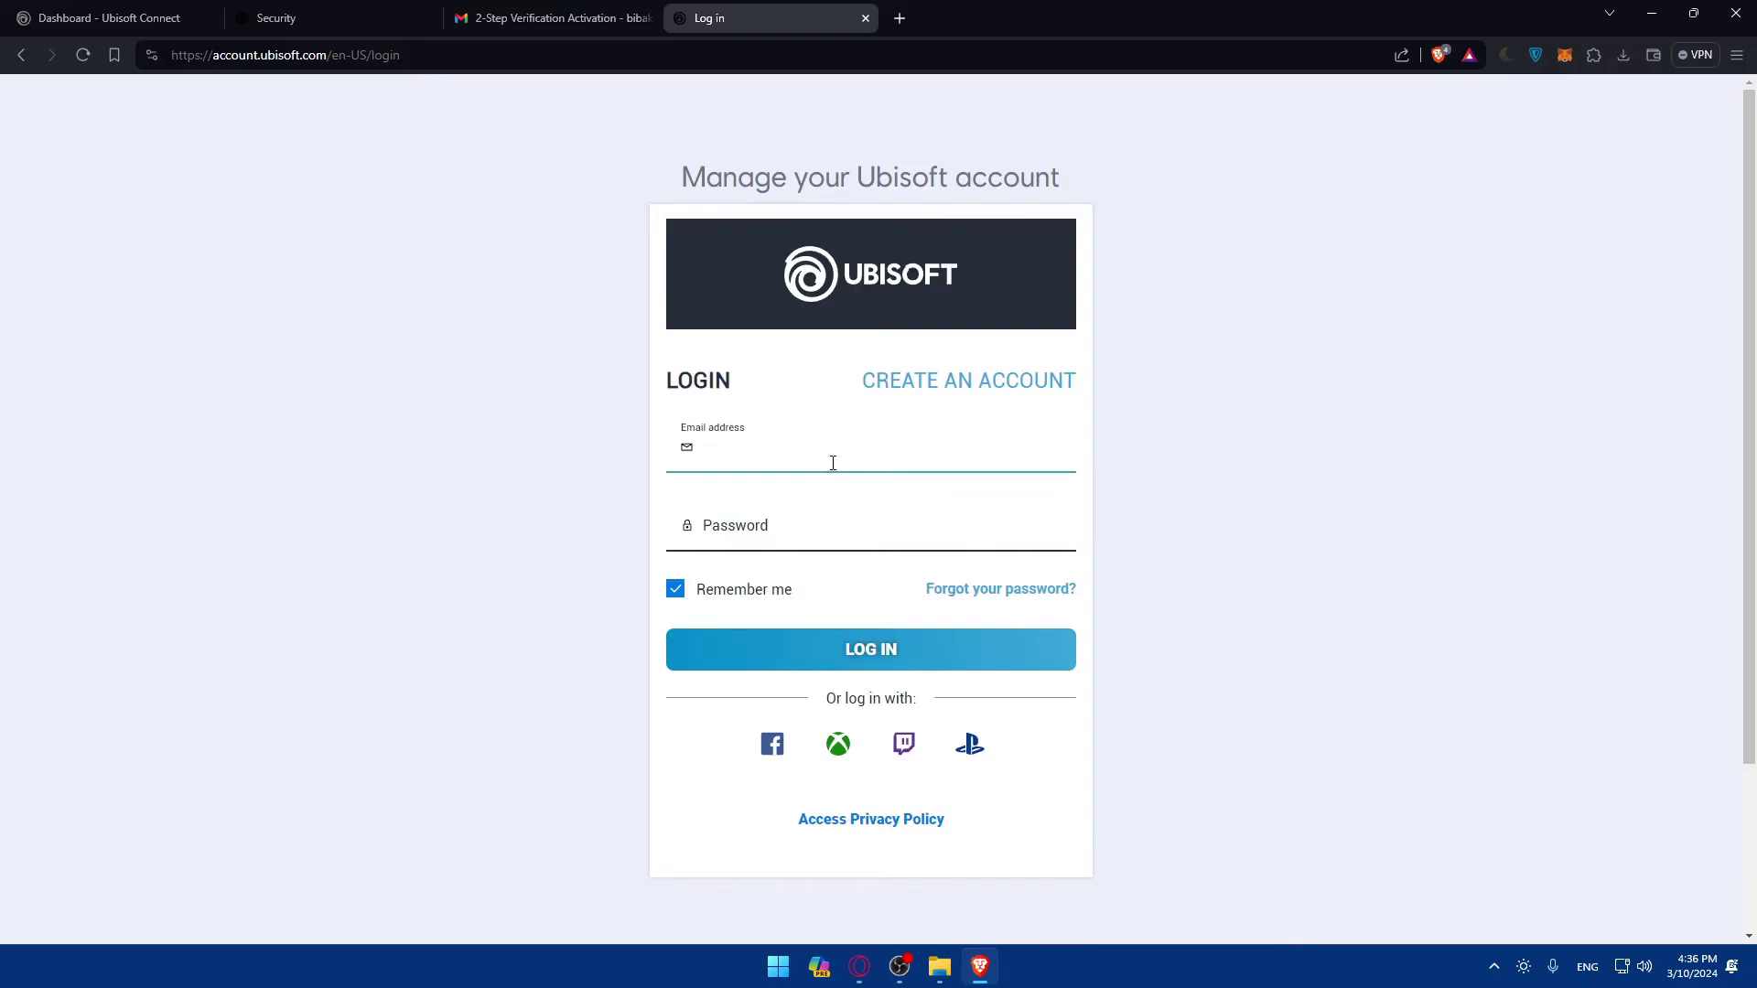
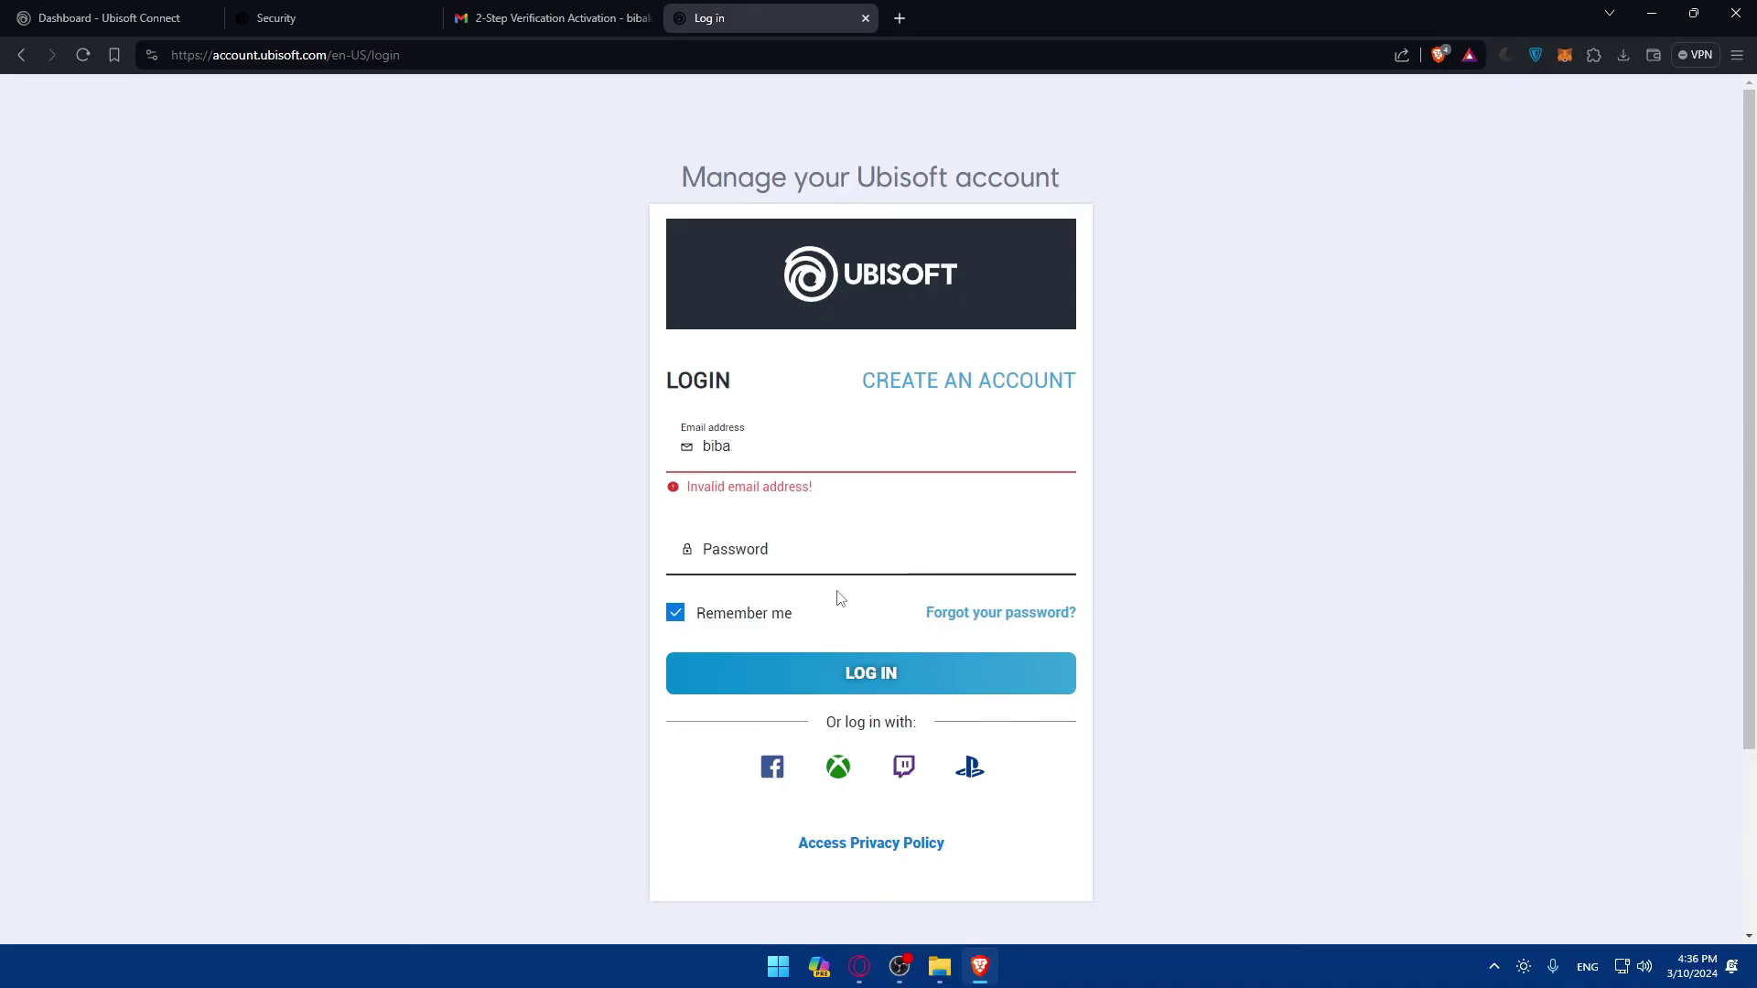
click(798, 529)
text(••••••)
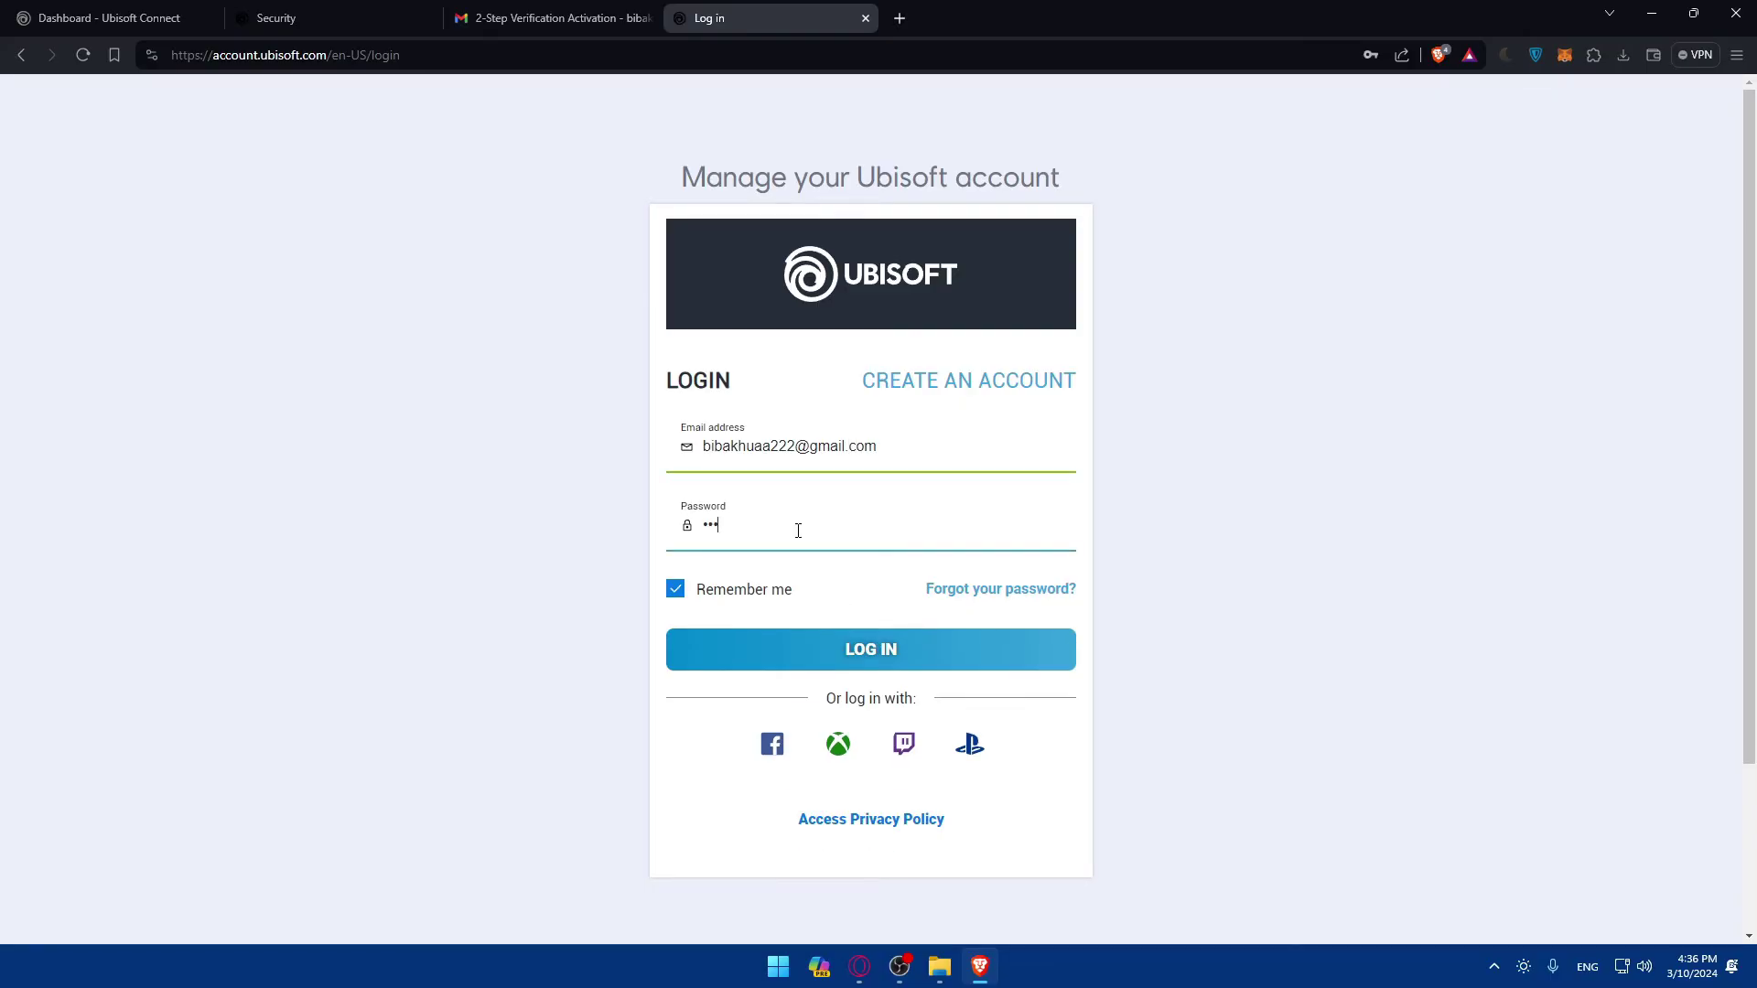
text(••••)
click(832, 651)
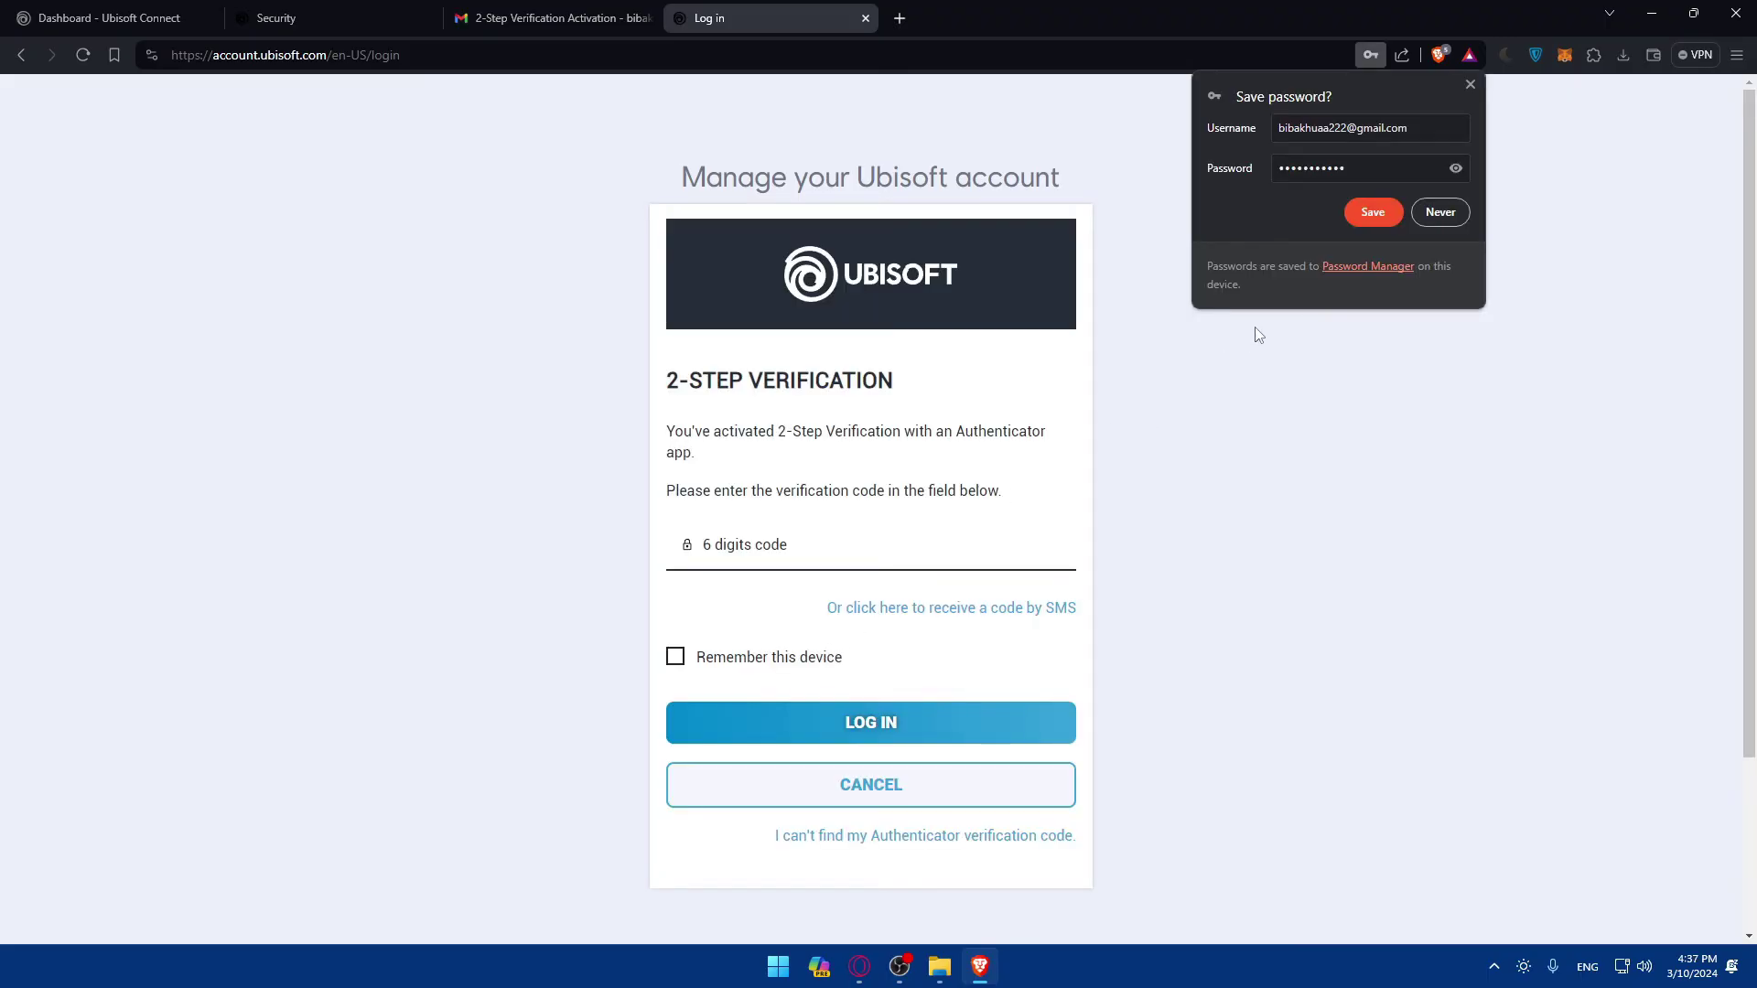
Save the browser password, enter the authenticator code, remember this device, and log in
click(1376, 216)
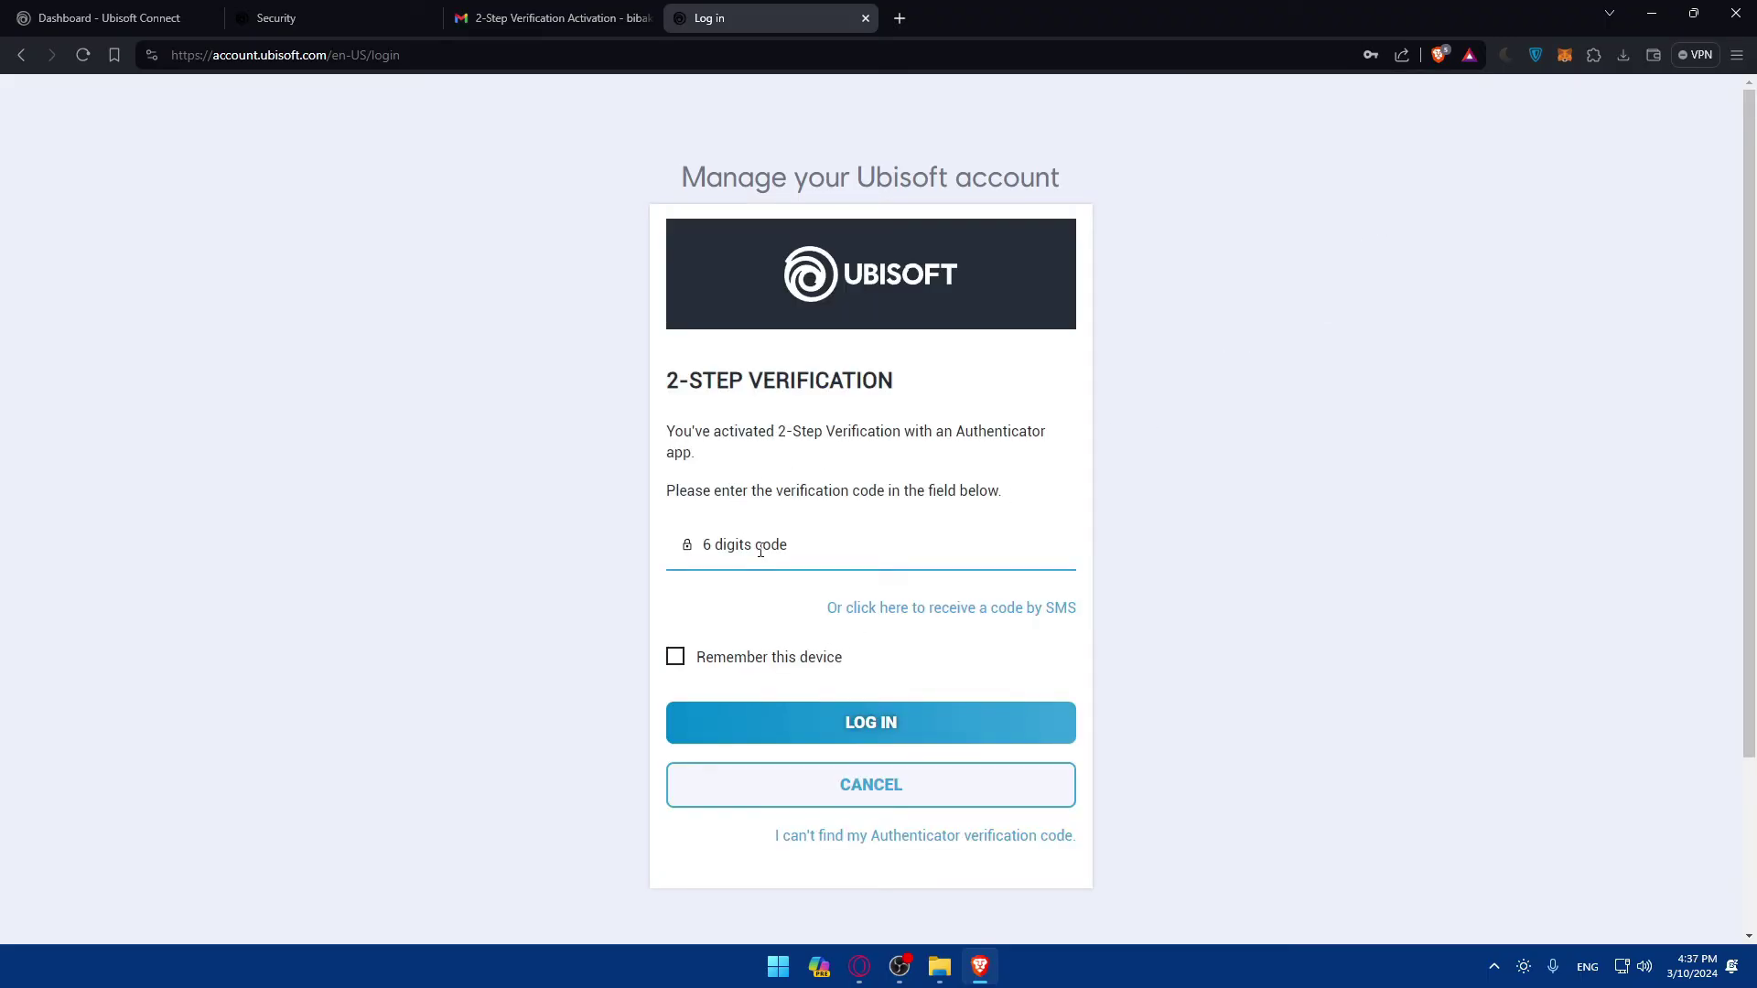
click(760, 550)
click(675, 656)
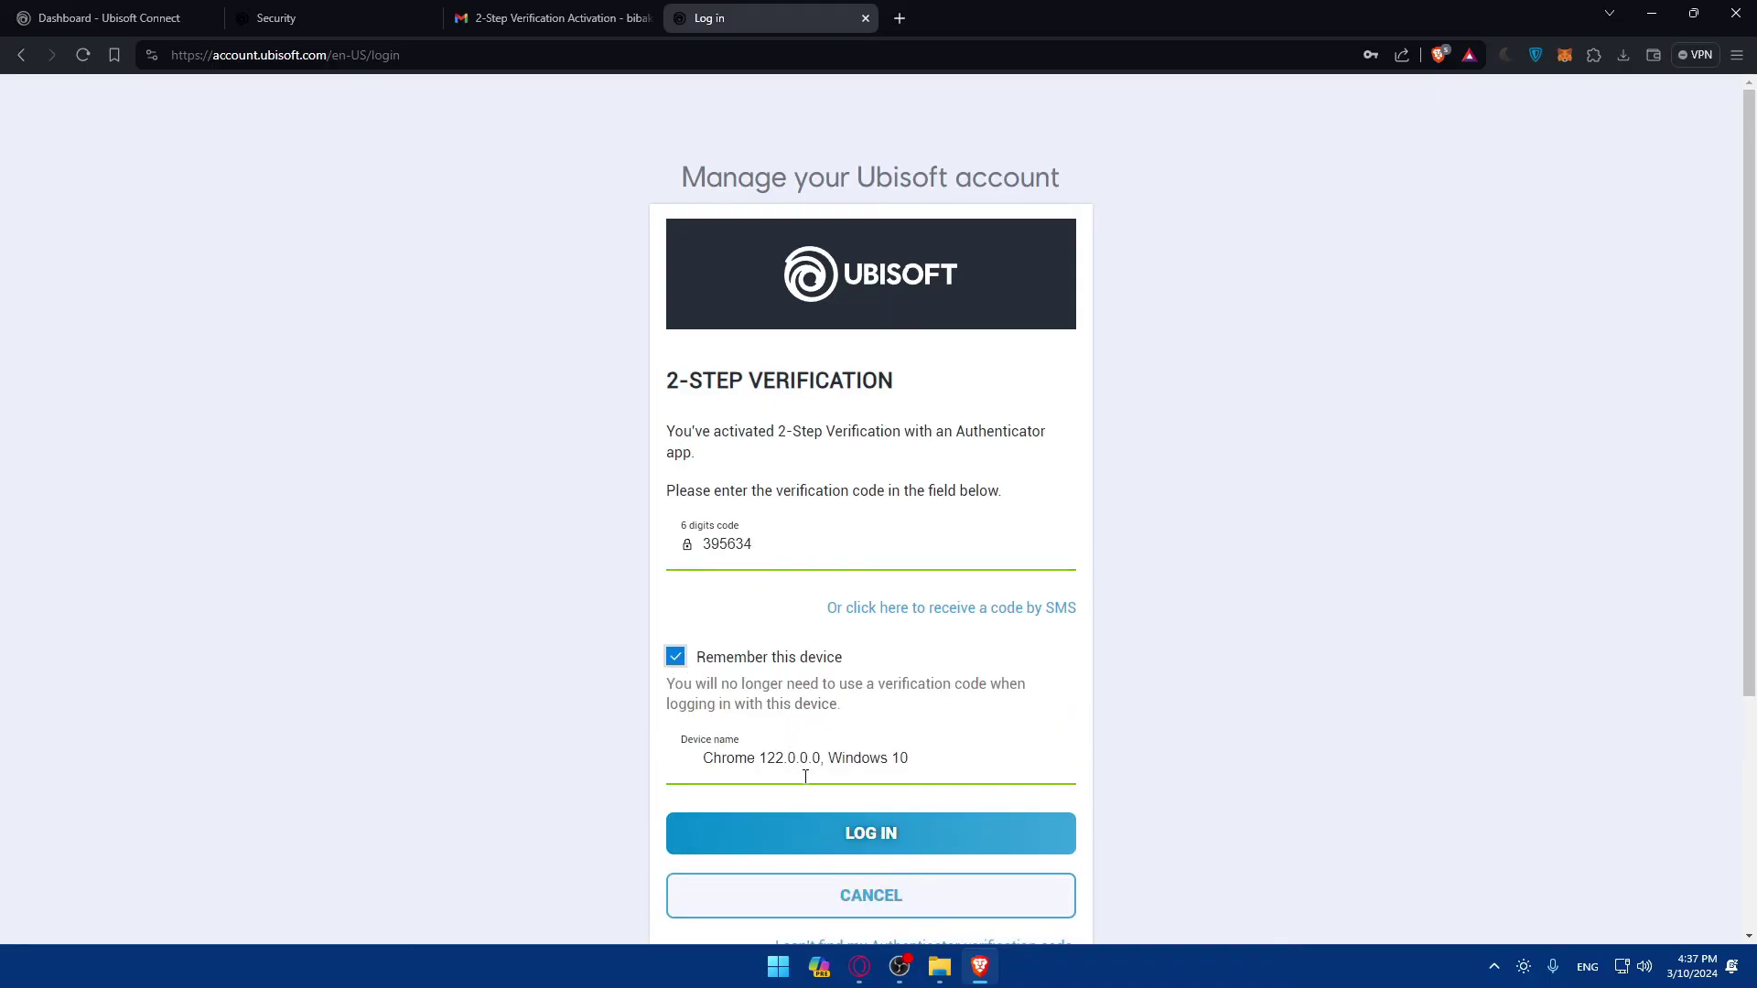
click(833, 833)
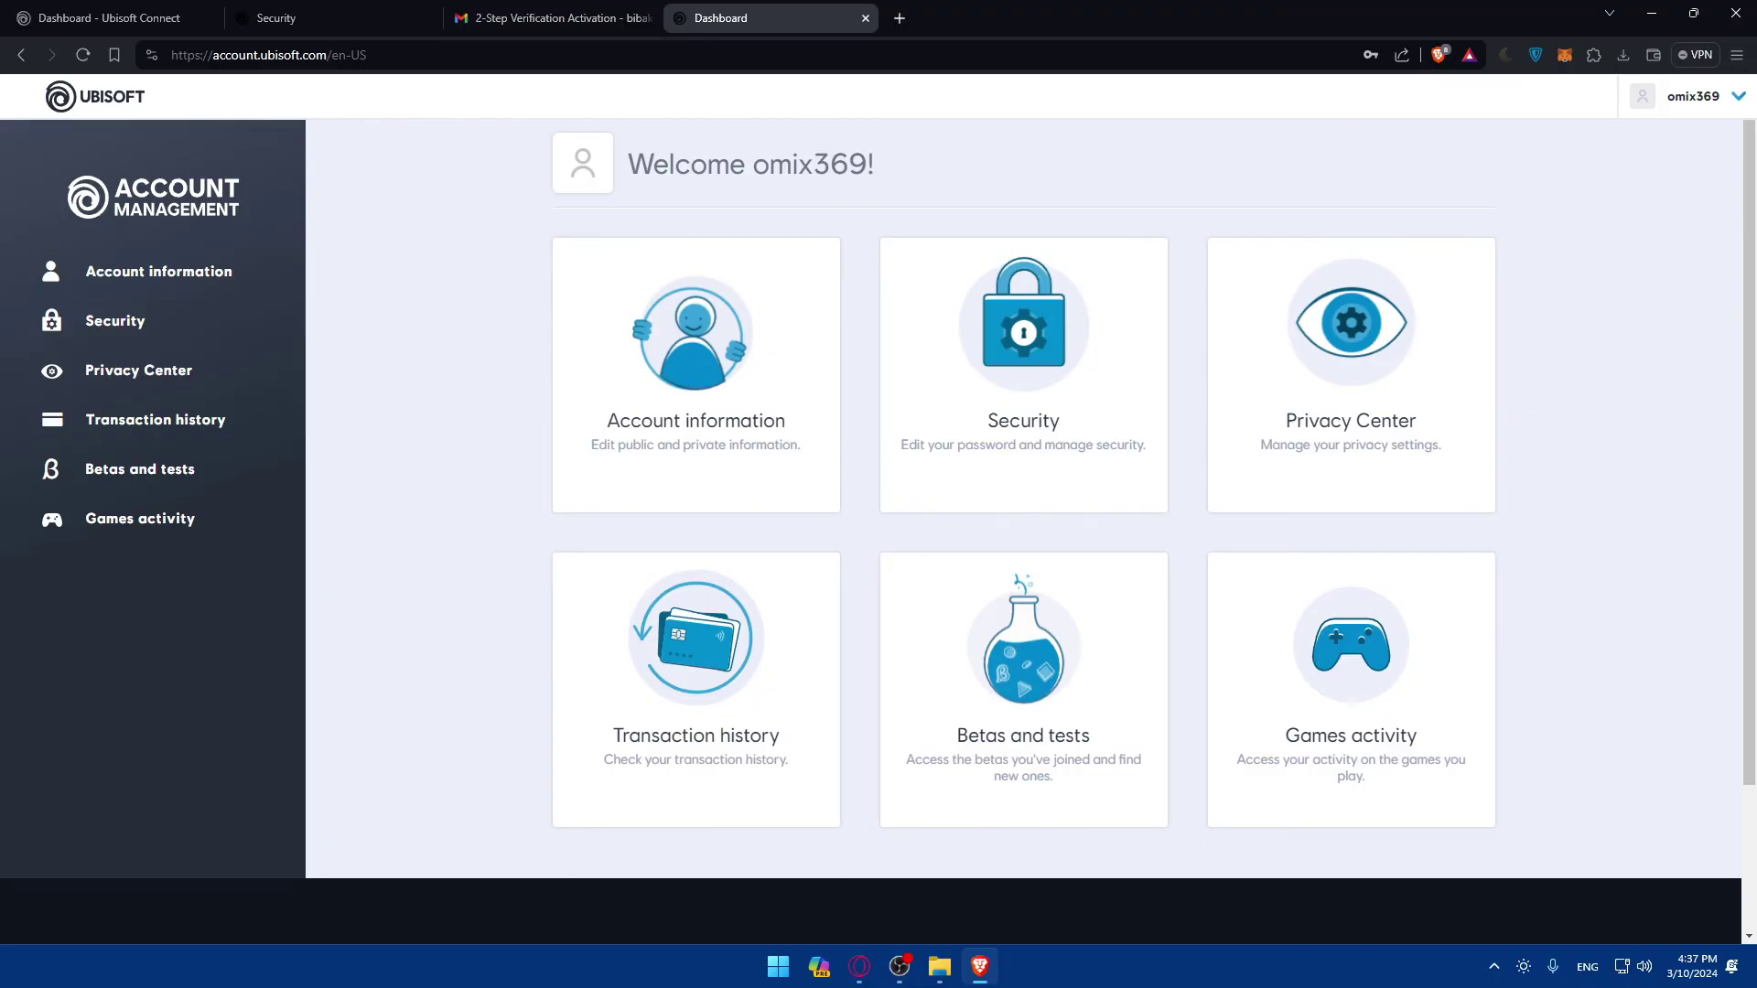
Close both Dashboard tabs, the Security tab and the Gmail tab
click(183, 18)
click(208, 18)
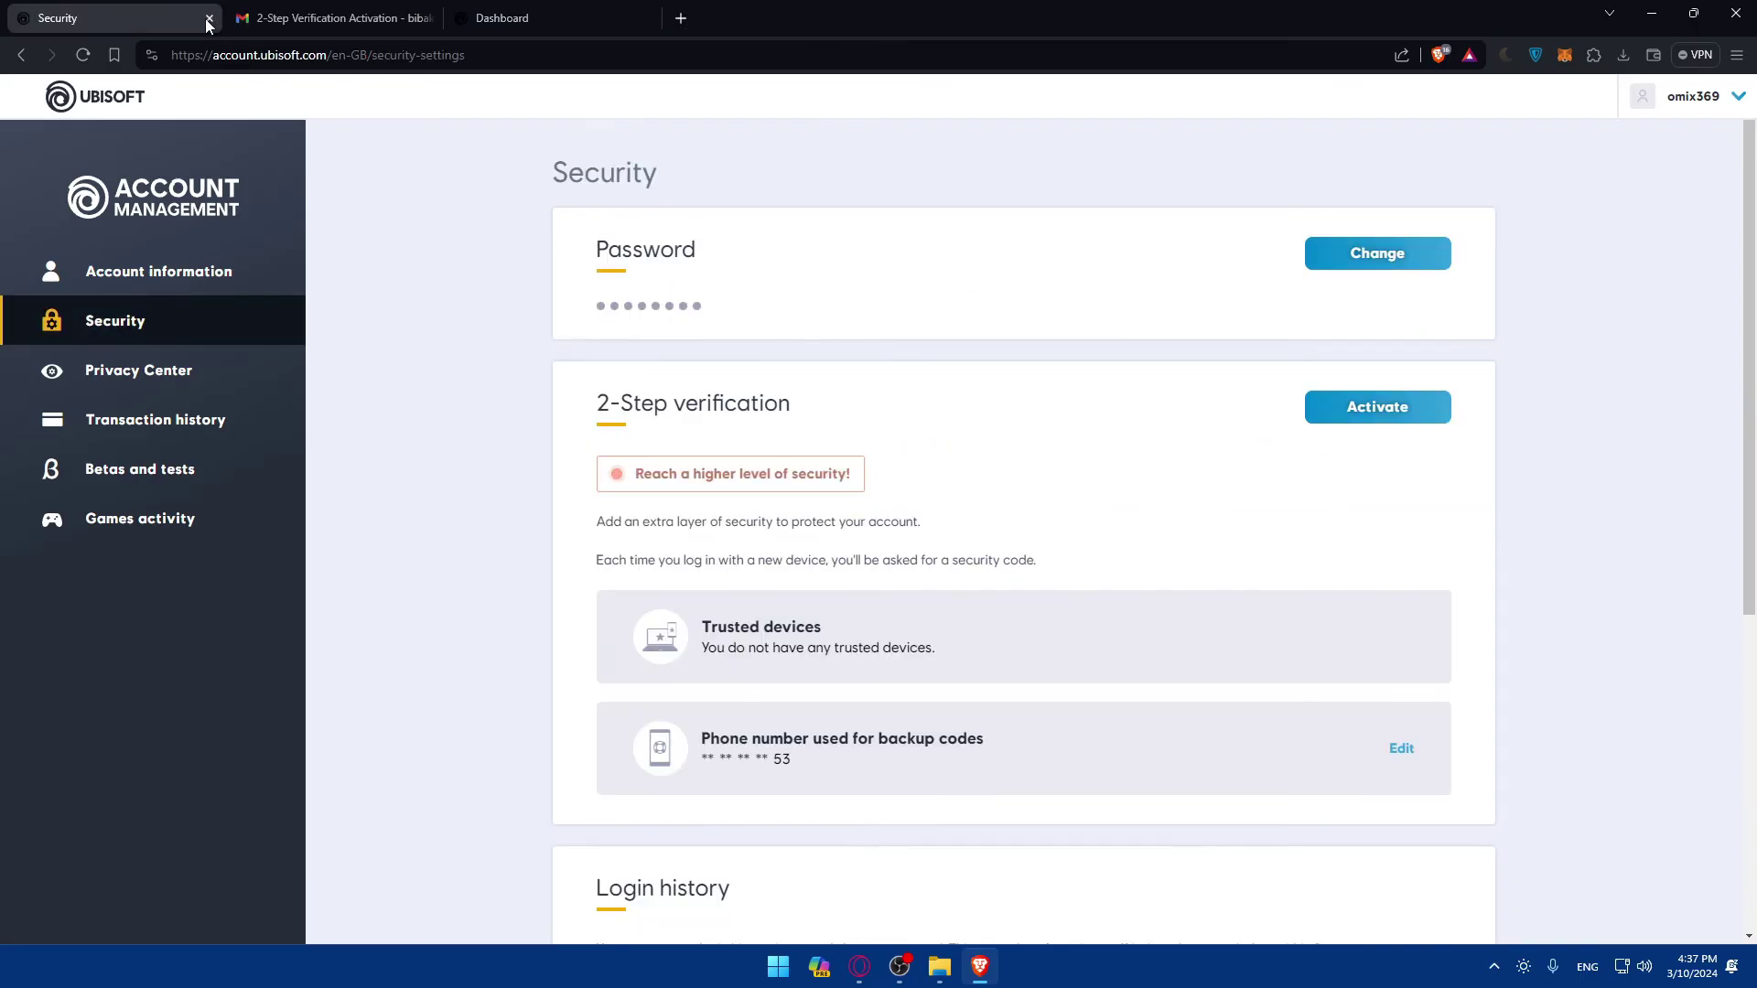
click(208, 18)
click(209, 18)
click(209, 18)
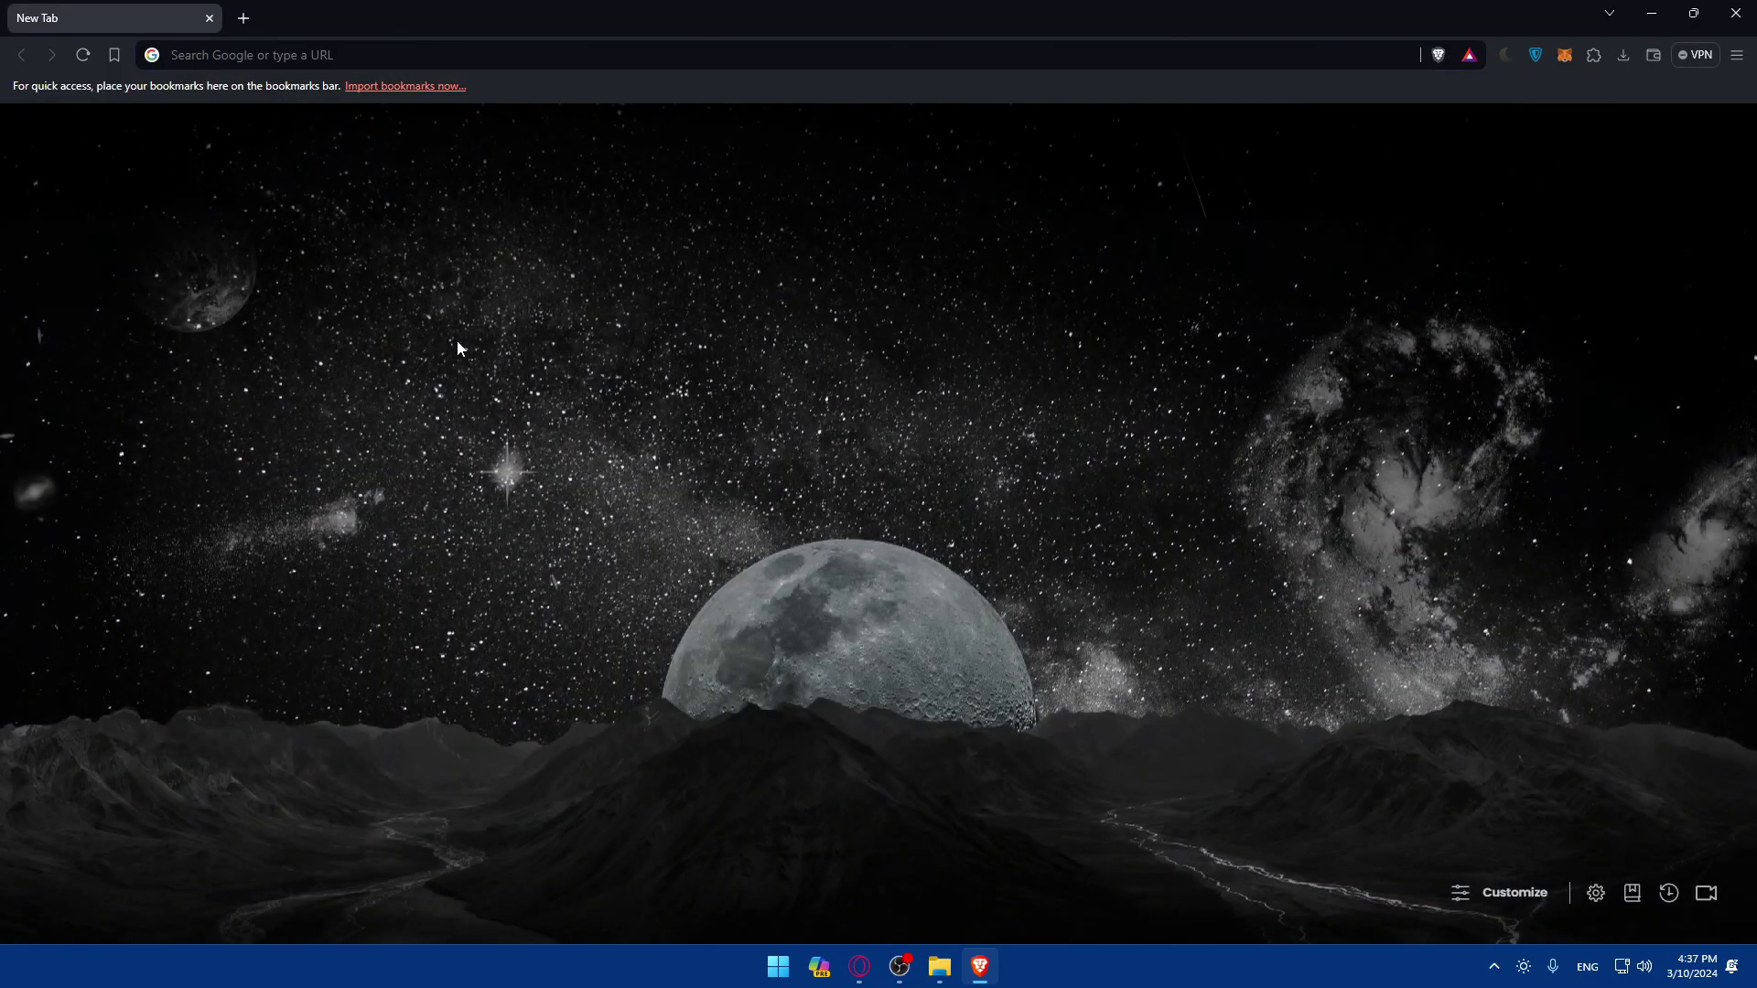